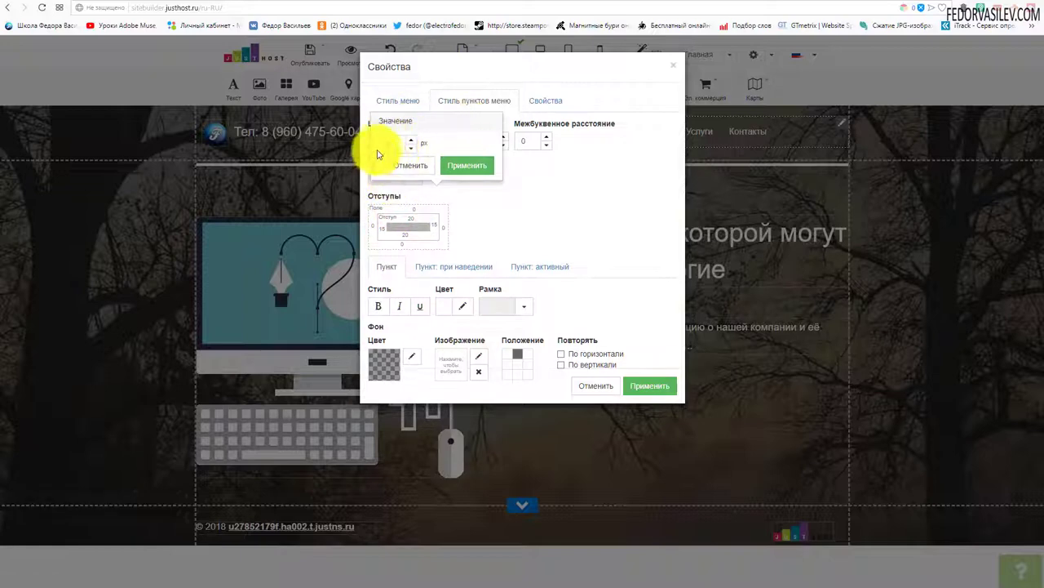
pyautogui.moveTo(371, 147); pyautogui.dragTo(413, 146)
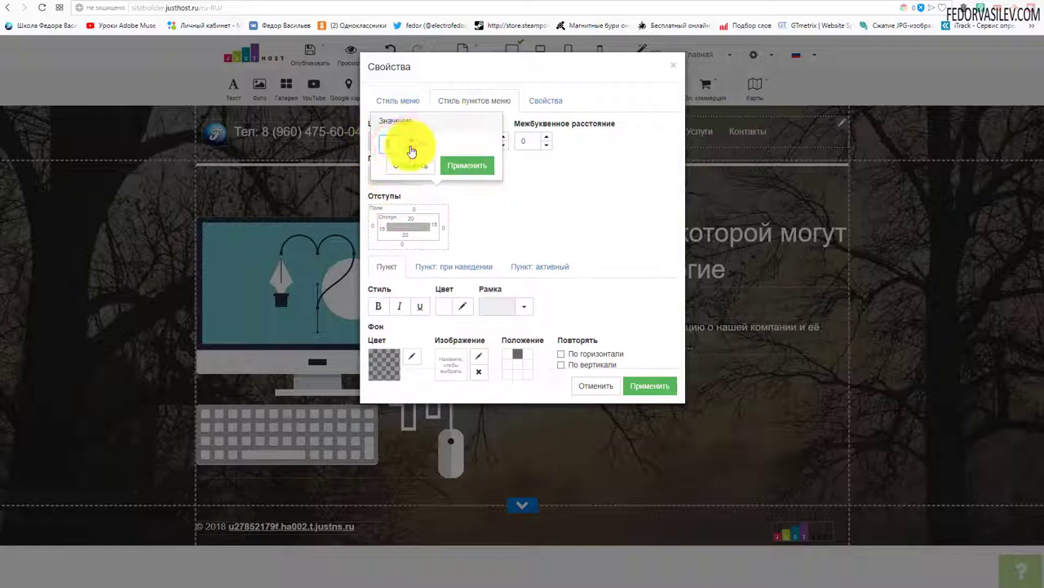
pyautogui.click(454, 226)
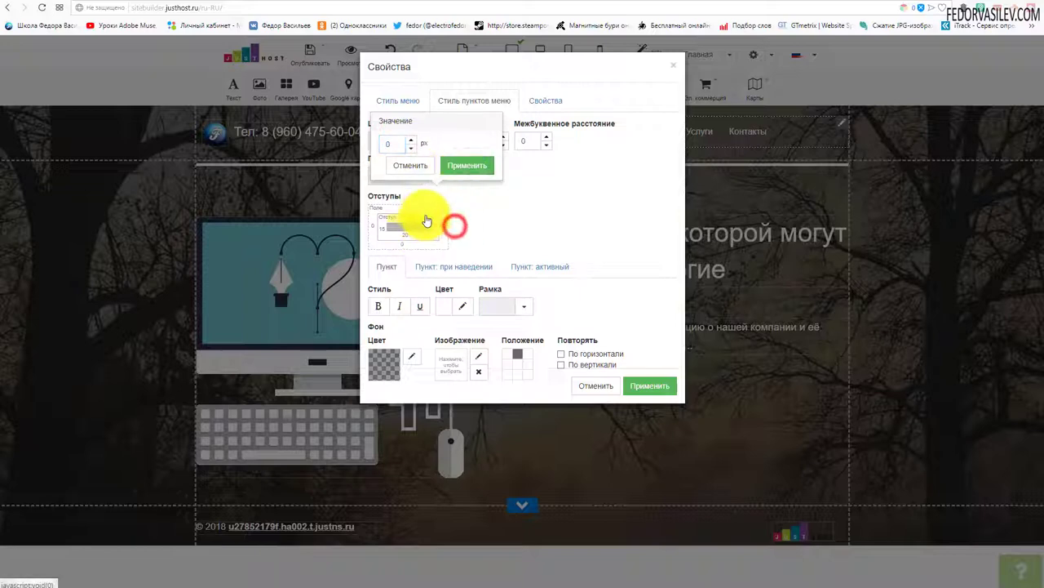
pyautogui.click(530, 251)
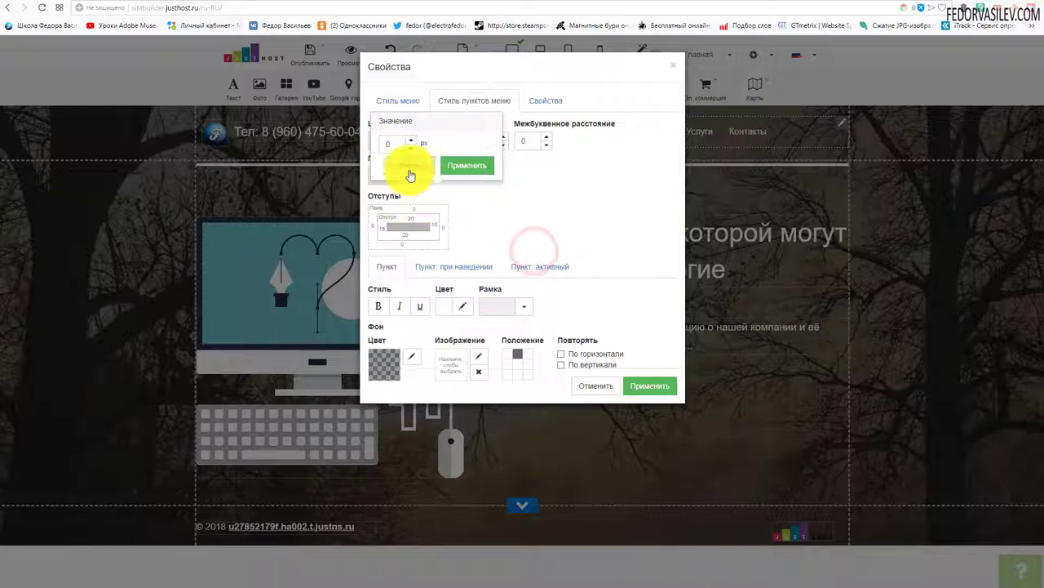
pyautogui.click(409, 166)
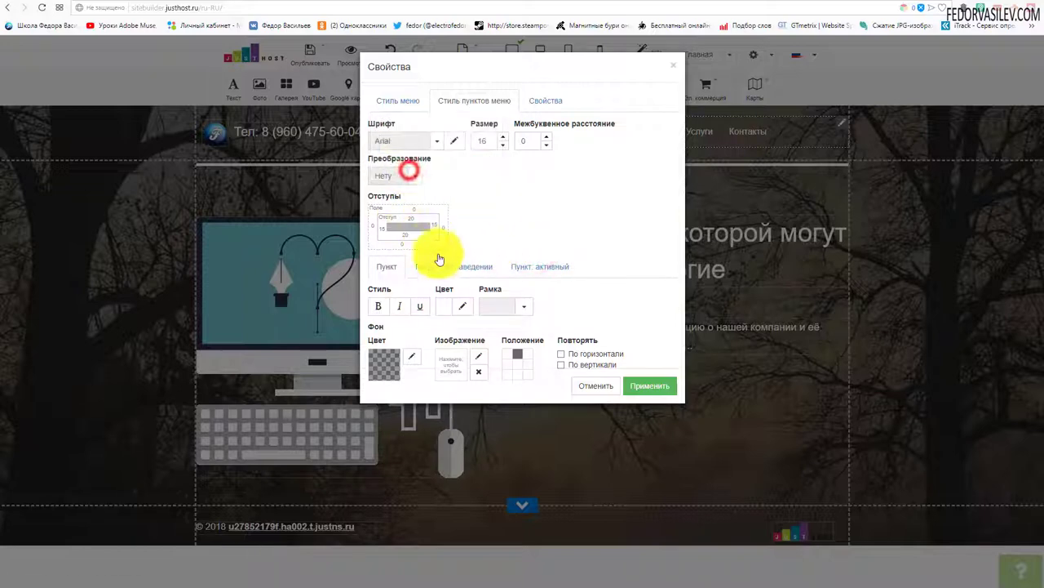
# Make the text of the menu items bold in their normal state and check their colour and border options.
pyautogui.click(378, 308)
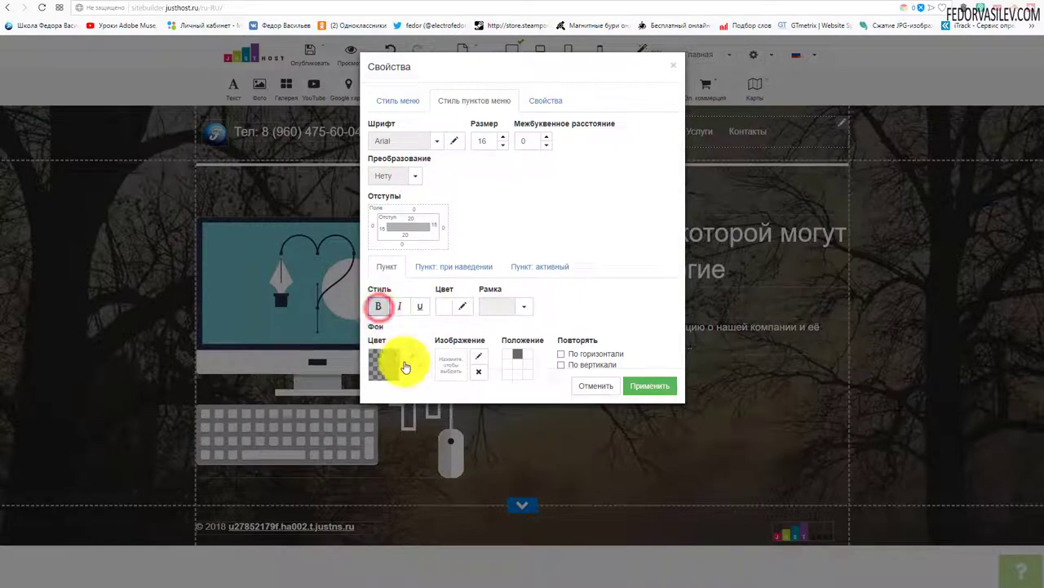
pyautogui.click(460, 310)
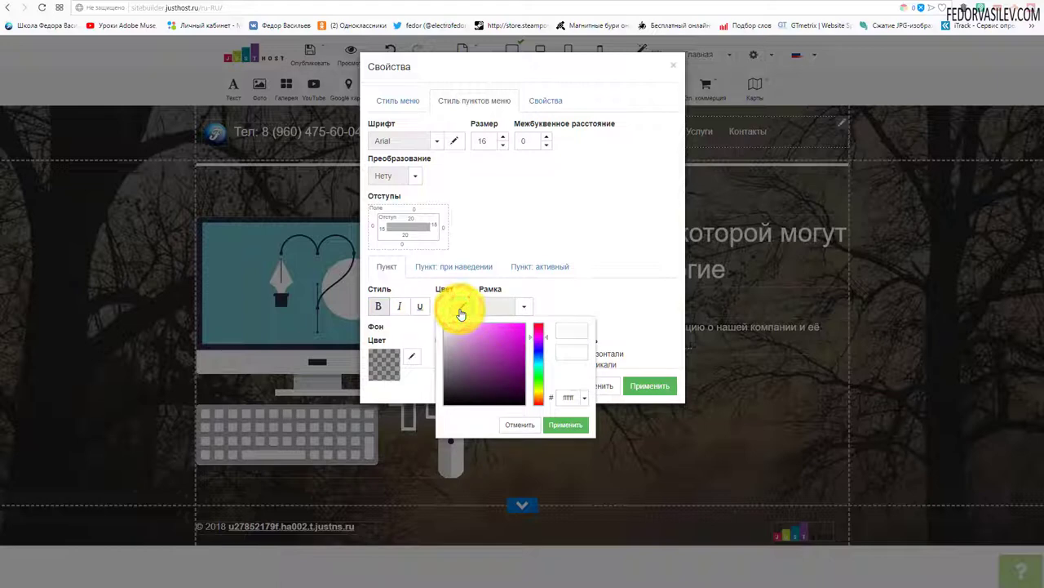
pyautogui.click(562, 225)
pyautogui.click(523, 307)
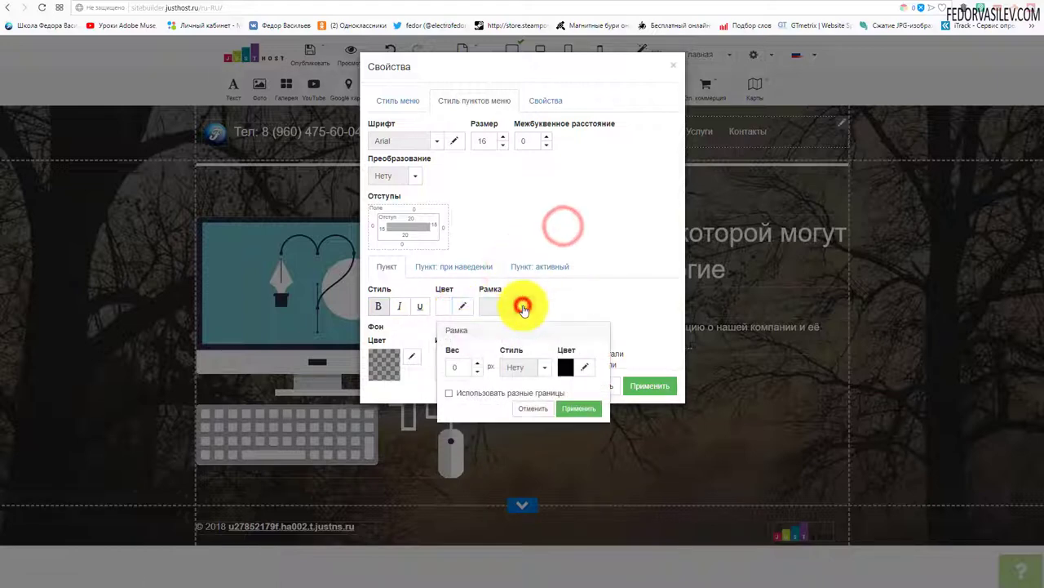
pyautogui.click(620, 292)
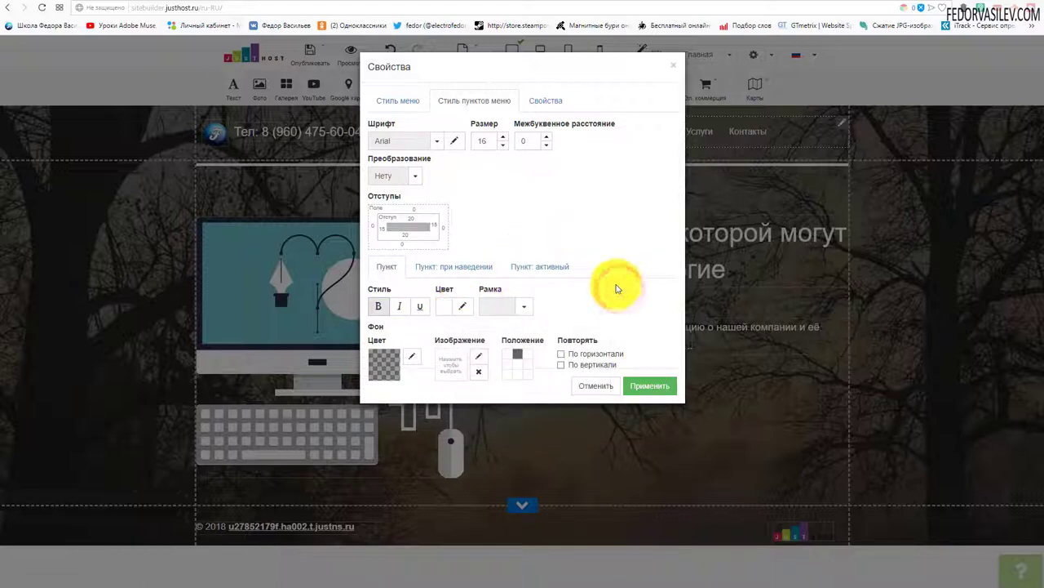
# Style the menu items' hover state with bold text in dark grey #424242.
pyautogui.click(430, 275)
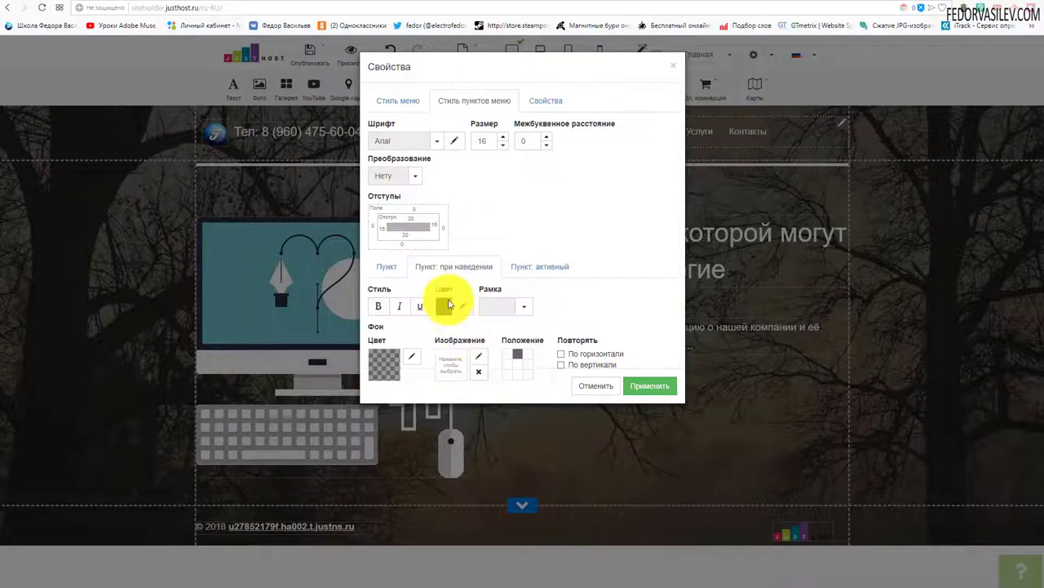
pyautogui.click(378, 309)
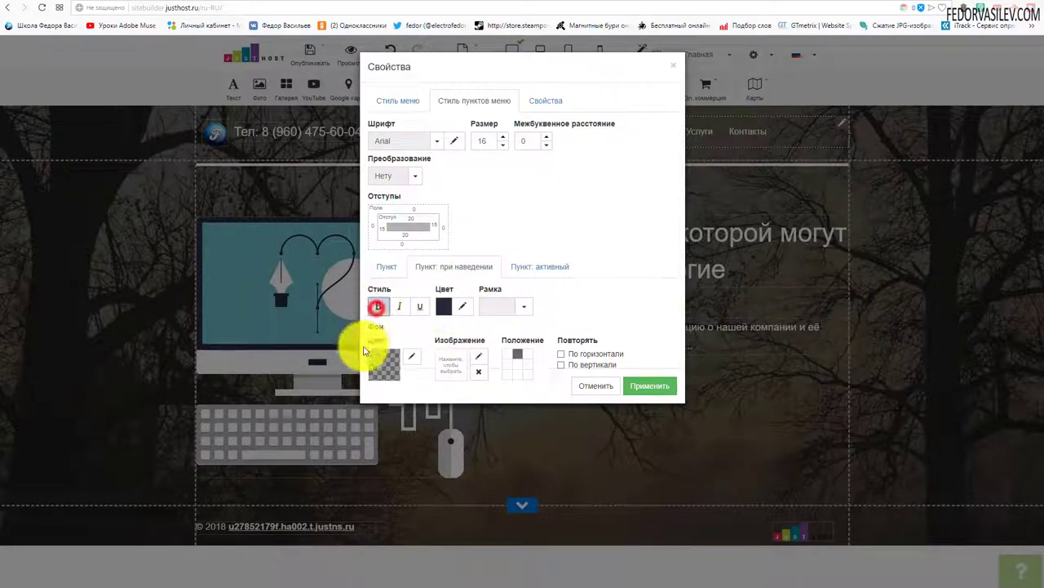
pyautogui.click(463, 308)
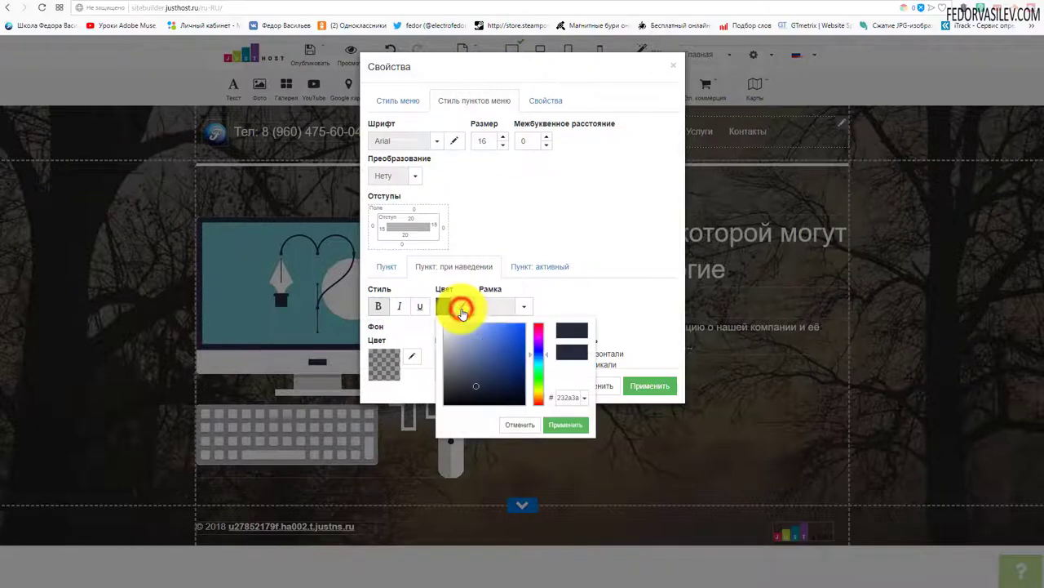
pyautogui.click(452, 385)
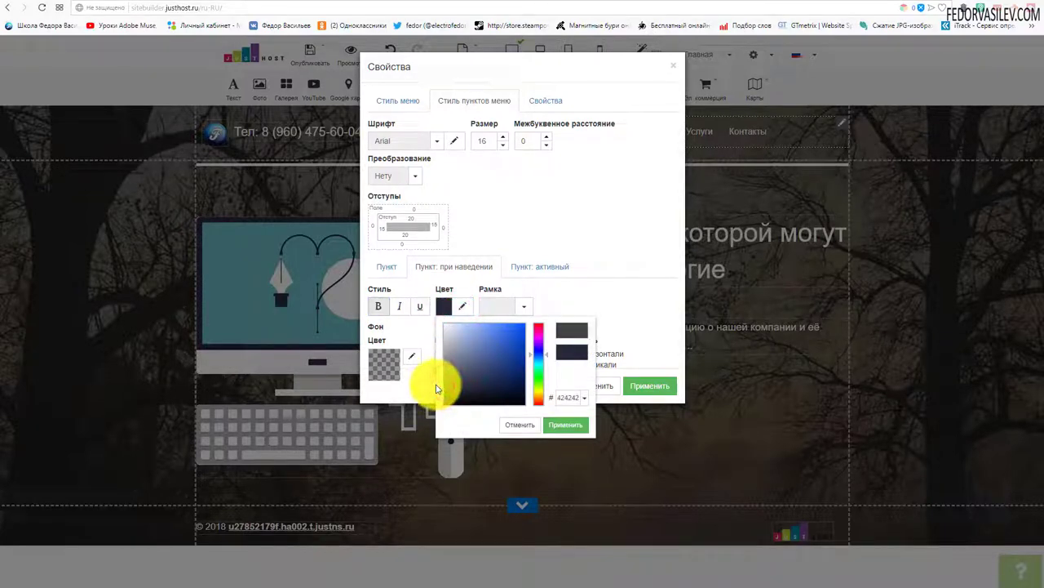
pyautogui.click(567, 424)
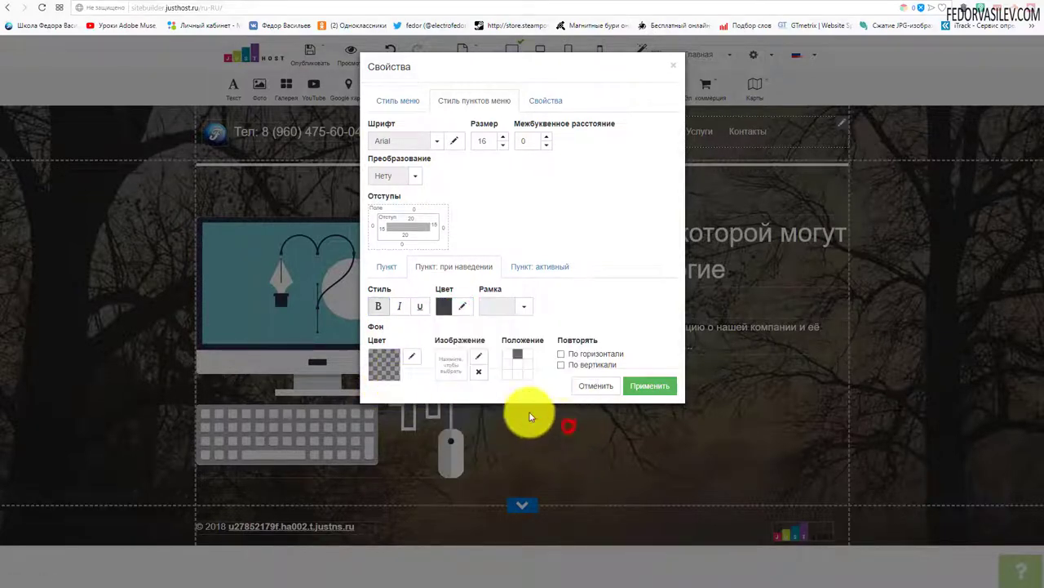
# Give the menu items' hover state a solid black border 1 px thick.
pyautogui.click(527, 306)
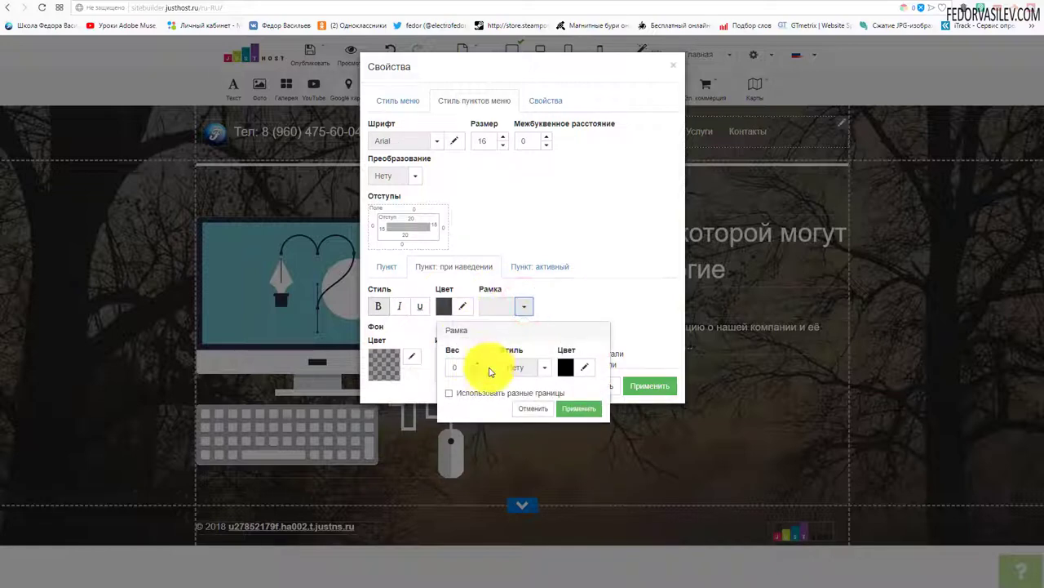
pyautogui.click(542, 368)
pyautogui.click(529, 396)
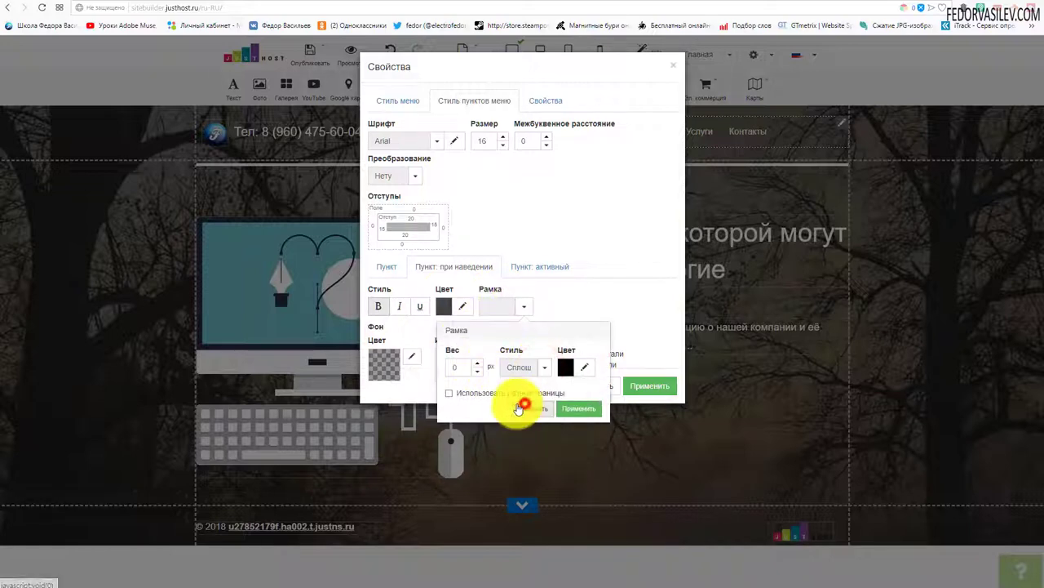
pyautogui.click(564, 370)
pyautogui.click(569, 372)
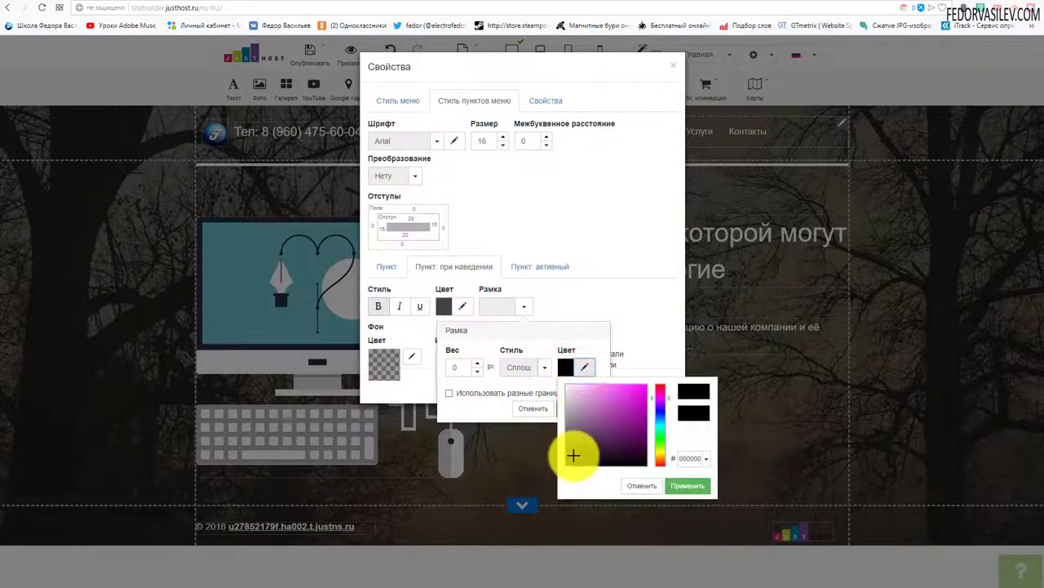
pyautogui.click(555, 336)
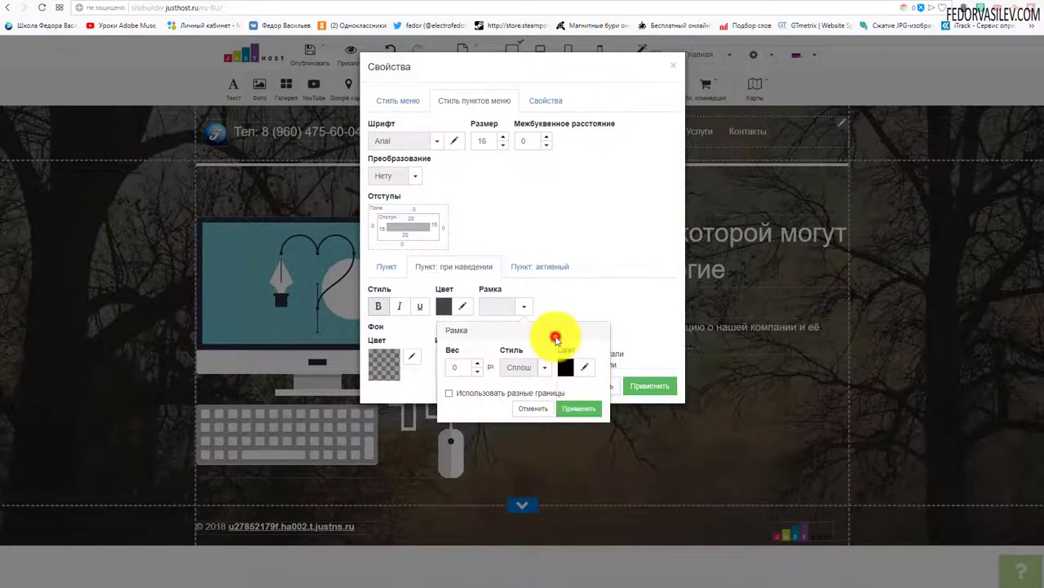
pyautogui.click(524, 306)
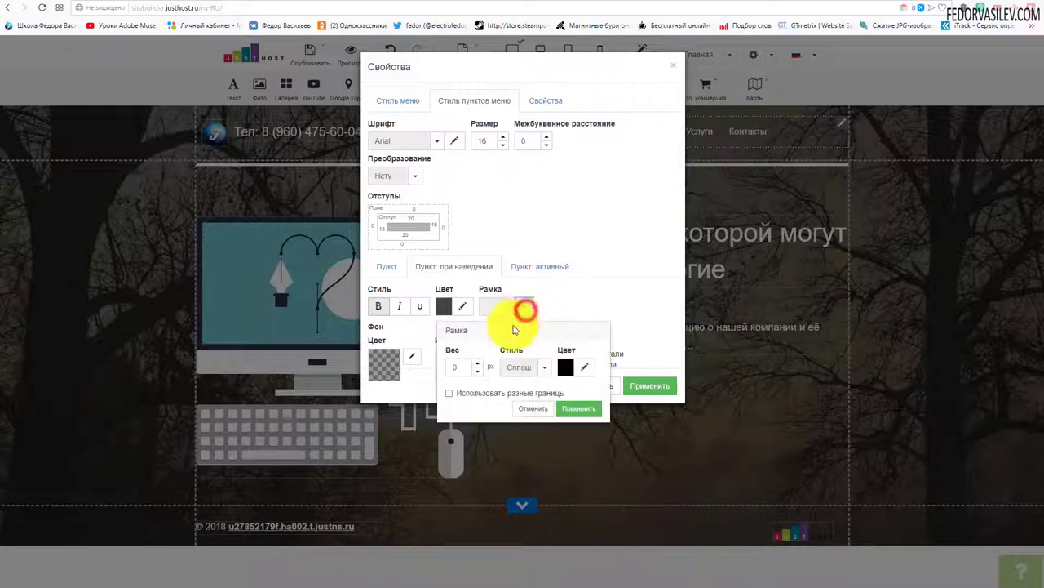
pyautogui.click(477, 363)
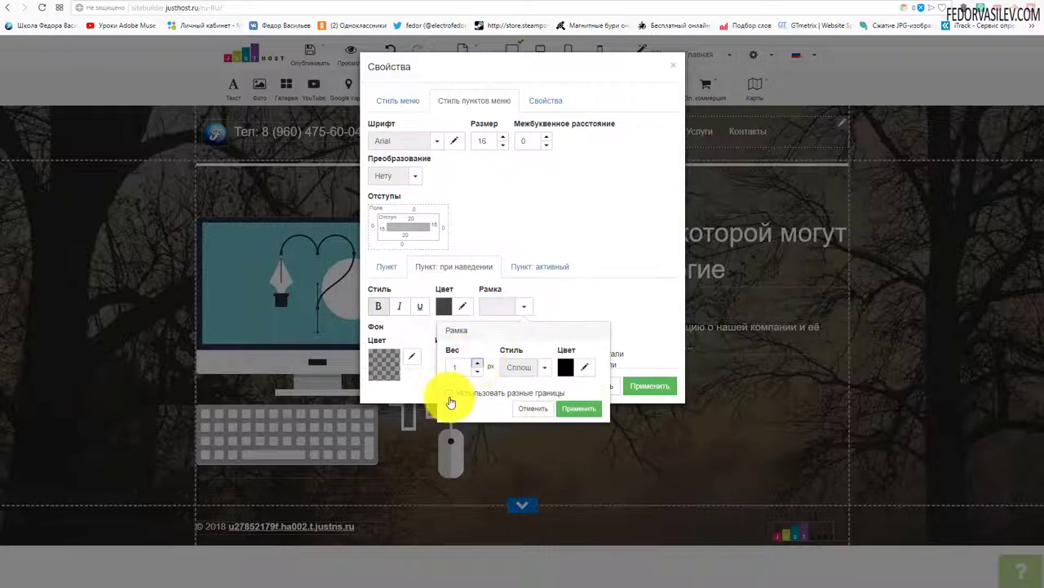
pyautogui.click(569, 413)
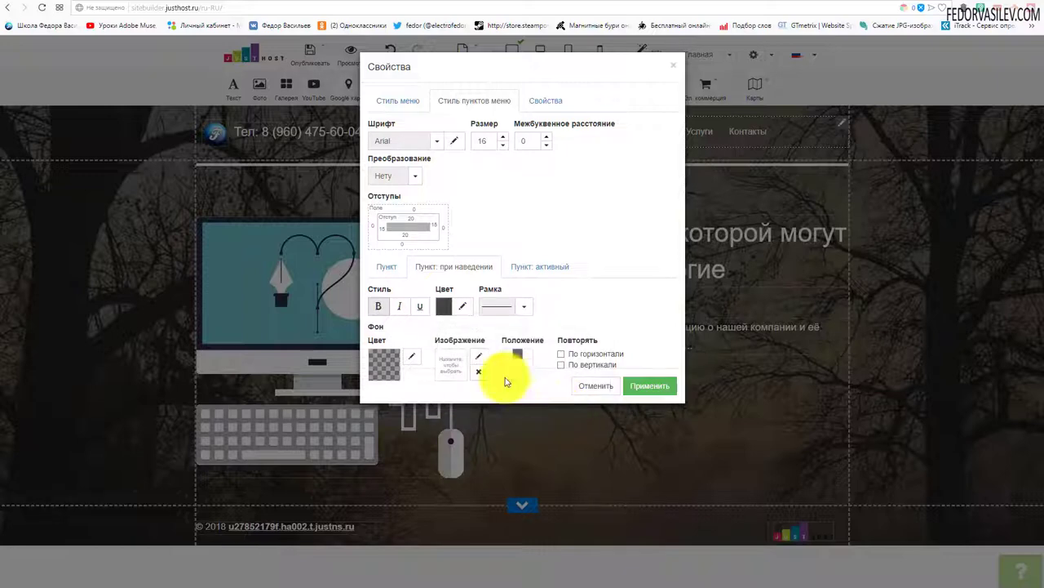
# Set the text colour of the active menu item to red.
pyautogui.click(525, 267)
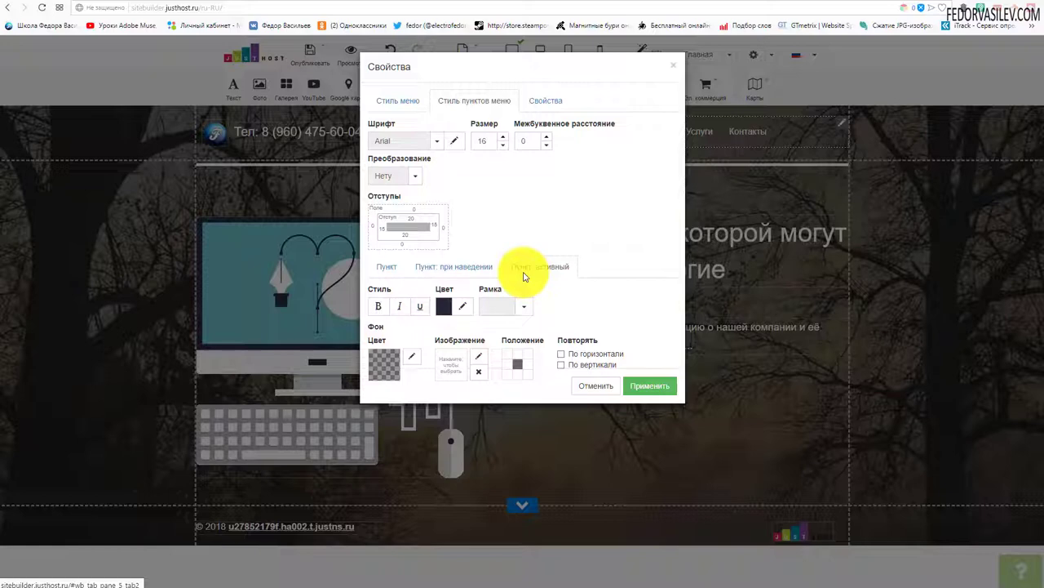
pyautogui.click(459, 306)
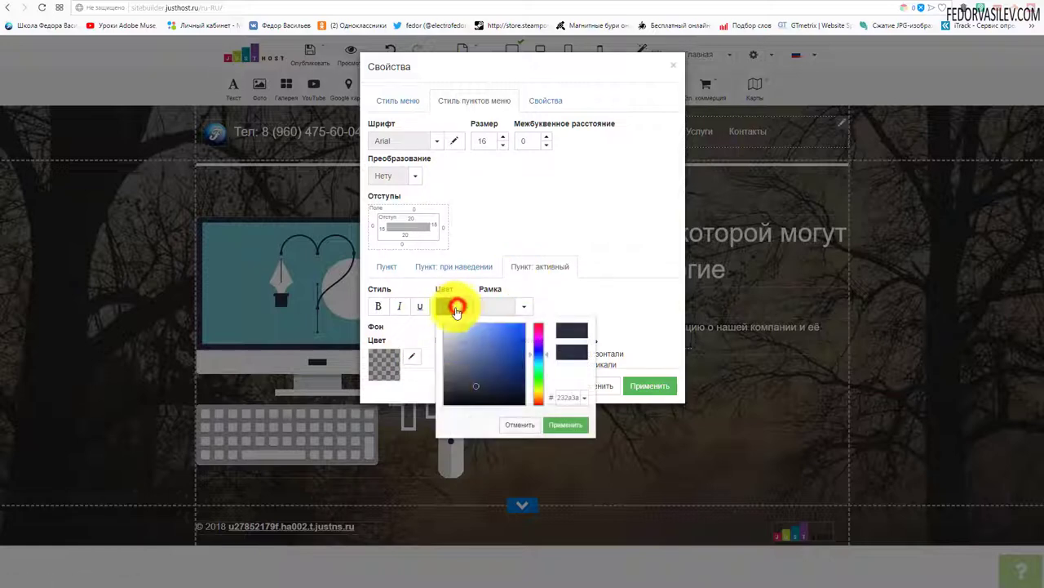
pyautogui.click(449, 389)
pyautogui.click(525, 317)
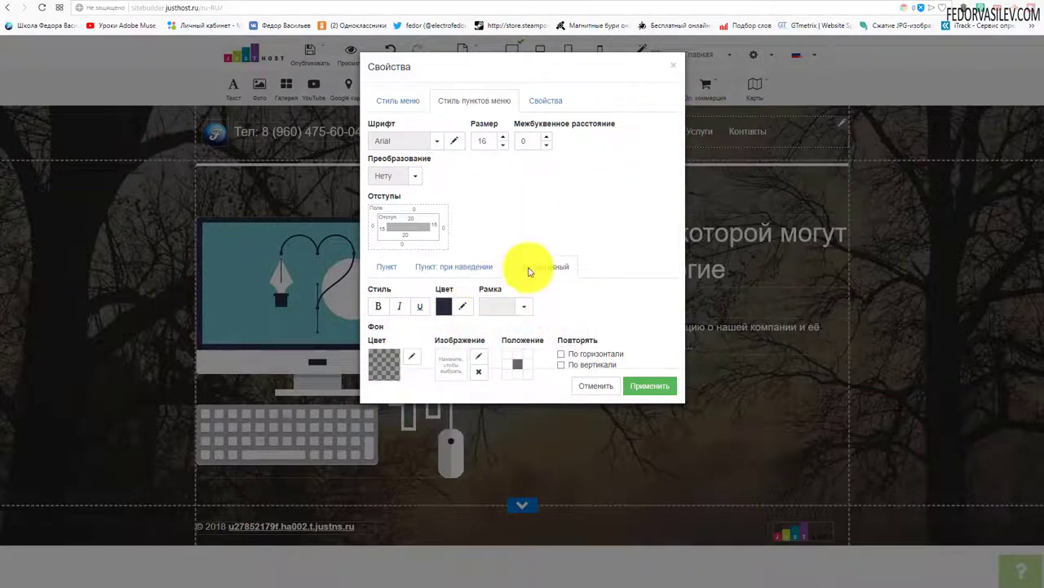
pyautogui.click(461, 308)
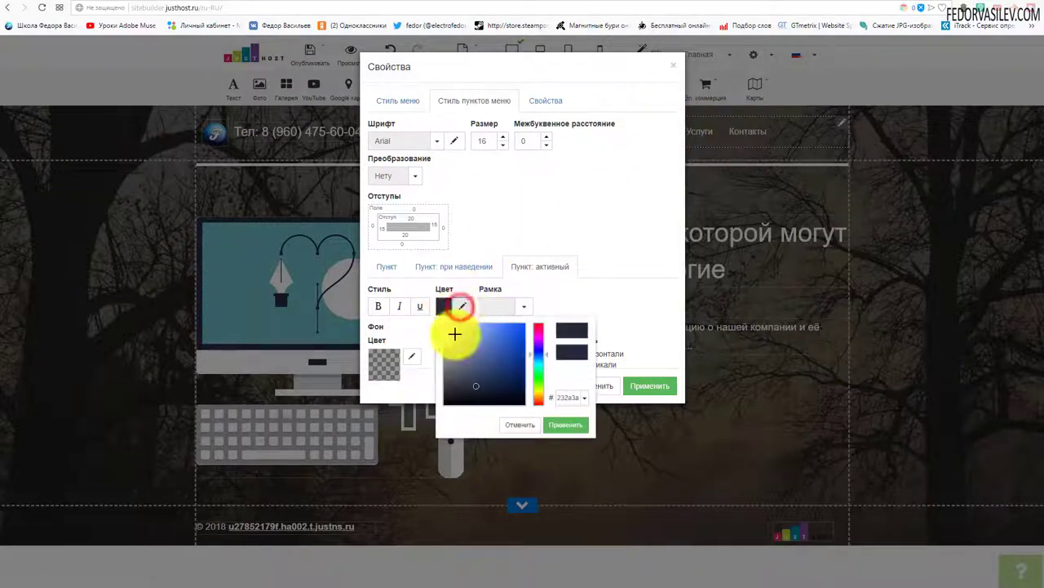
pyautogui.moveTo(535, 320)
pyautogui.mouseDown()
pyautogui.moveTo(483, 271)
pyautogui.moveTo(527, 313)
pyautogui.mouseUp()
pyautogui.click(520, 333)
pyautogui.click(546, 296)
pyautogui.click(462, 309)
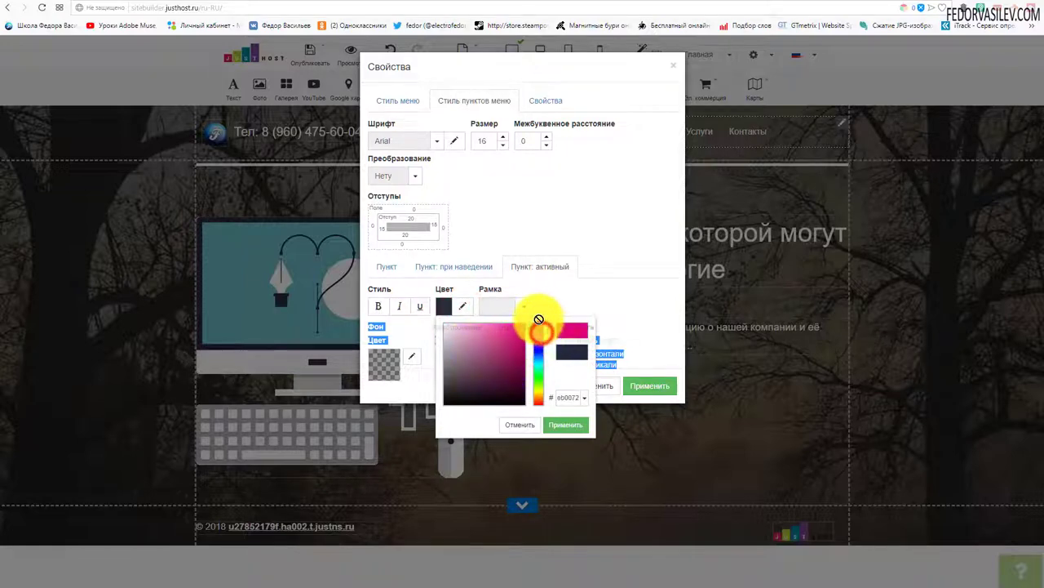
pyautogui.click(565, 424)
pyautogui.click(412, 317)
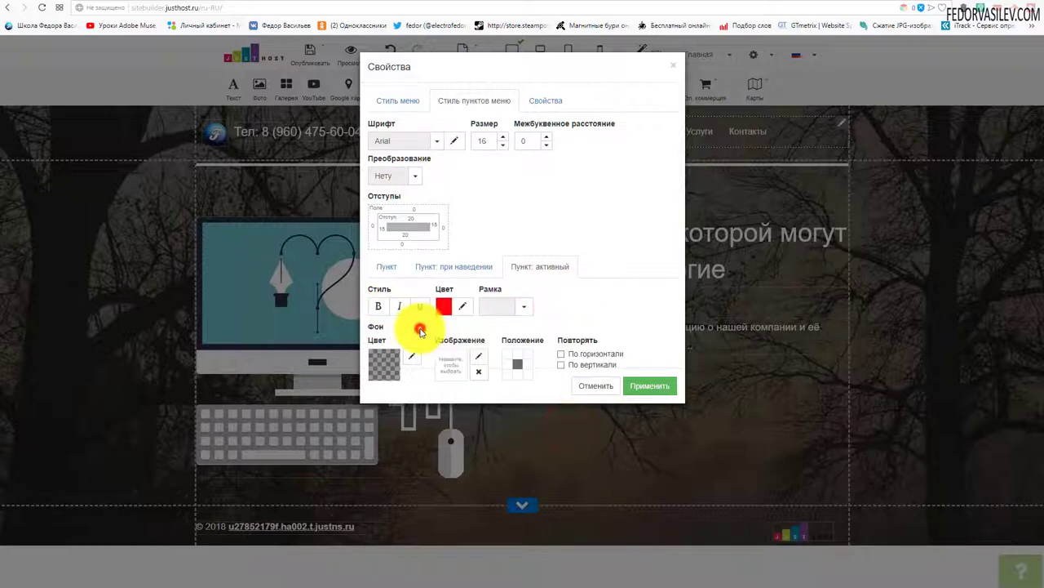
# Make the active menu item bold, apply the menu properties and save the site as a draft.
pyautogui.click(378, 306)
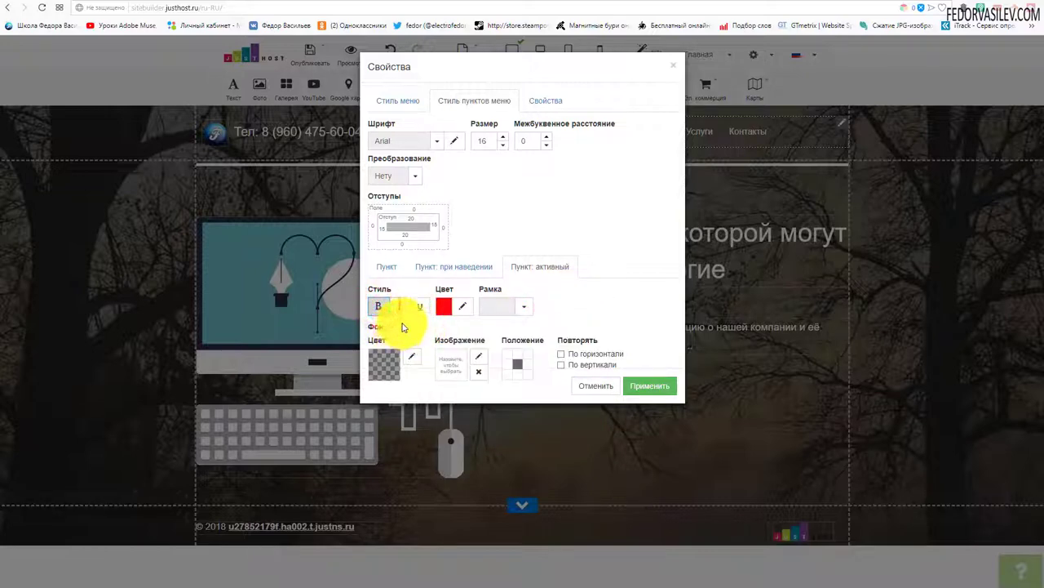
pyautogui.click(644, 385)
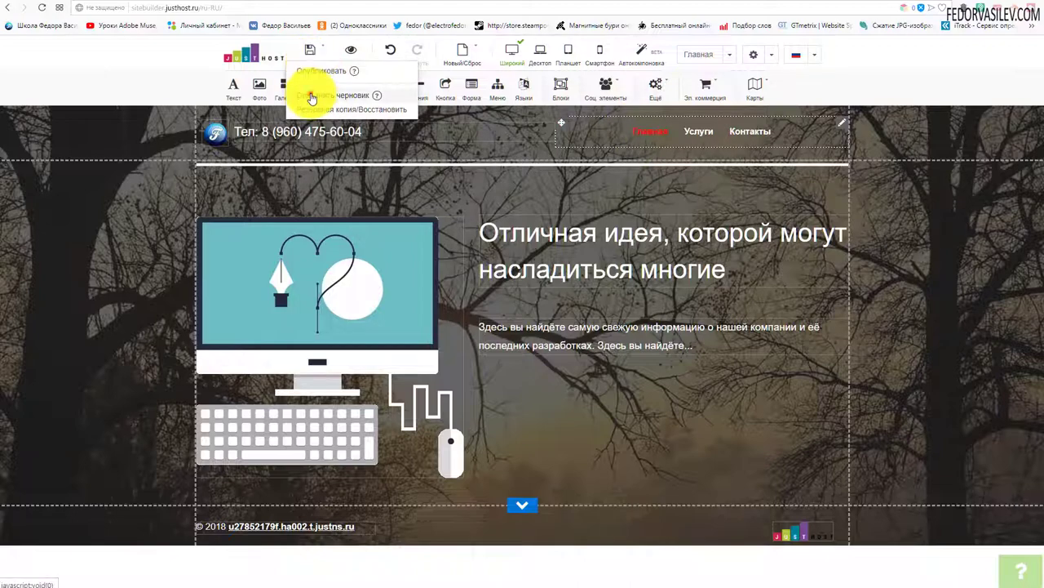
pyautogui.click(310, 56)
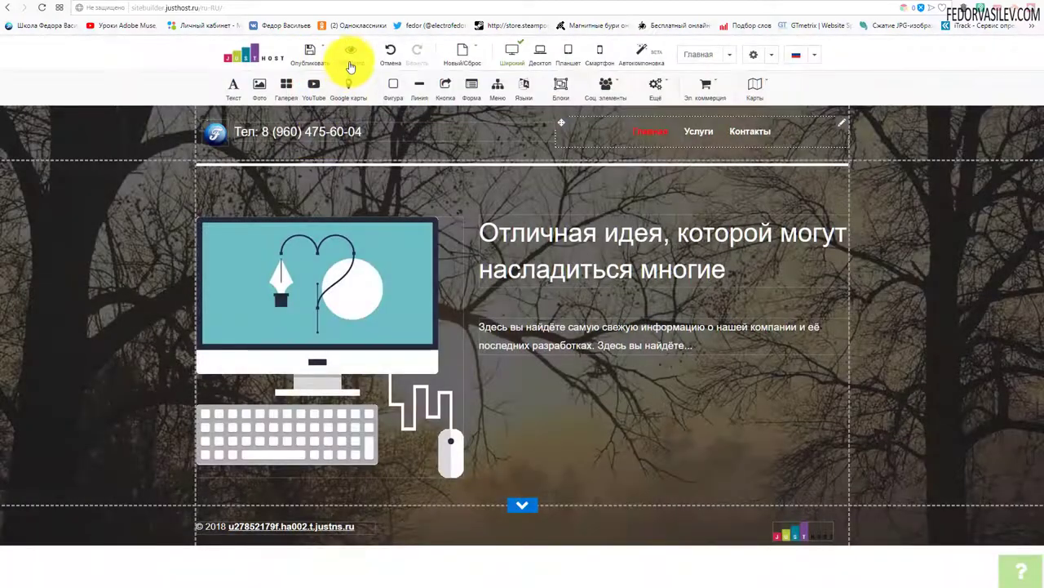
# Preview the site at U Wide (1920) width and test the Услуги, Главная and Контакты menu links.
pyautogui.click(350, 52)
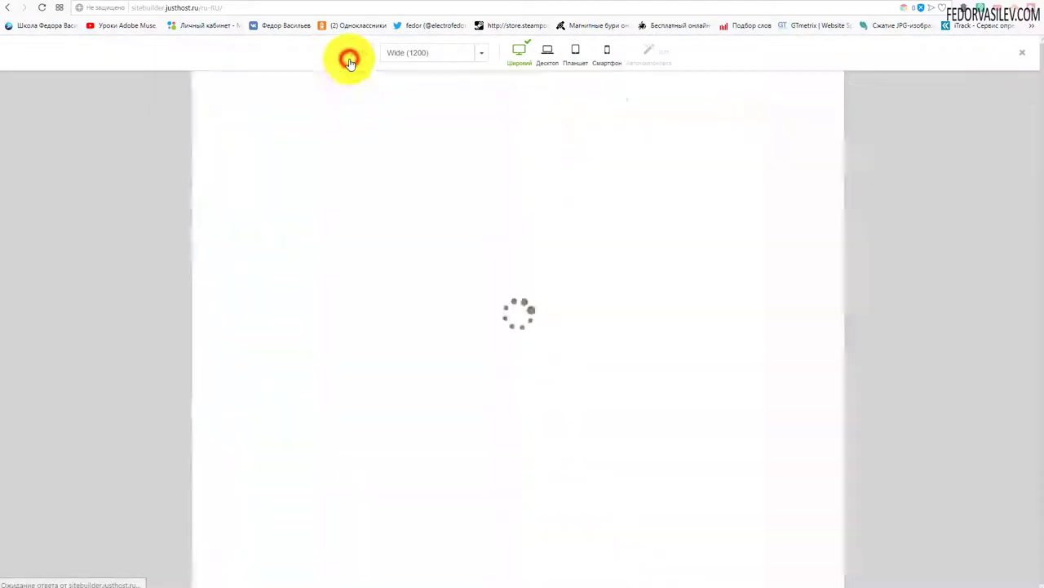
pyautogui.click(418, 52)
pyautogui.click(425, 143)
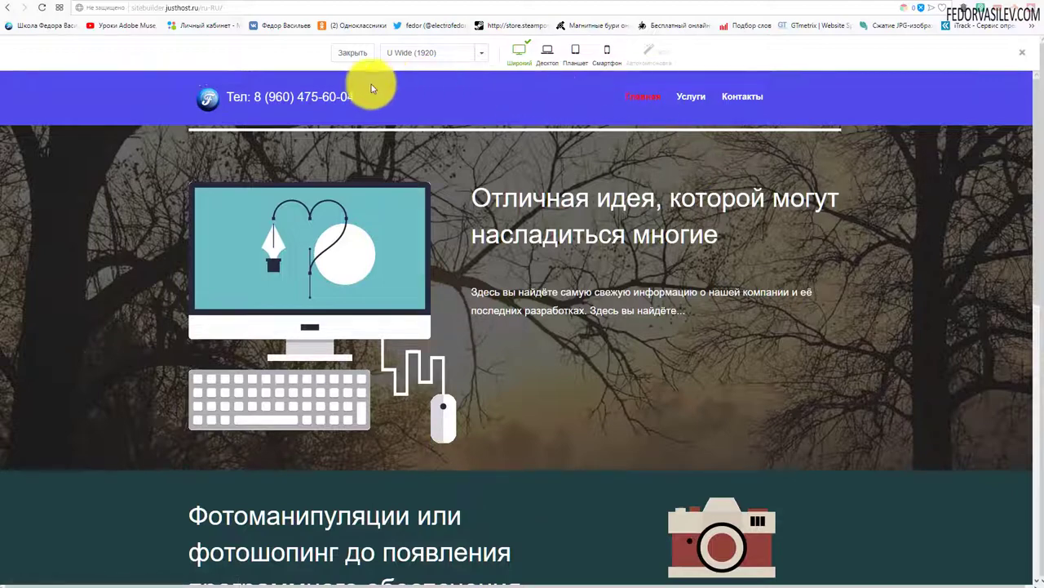
pyautogui.click(682, 107)
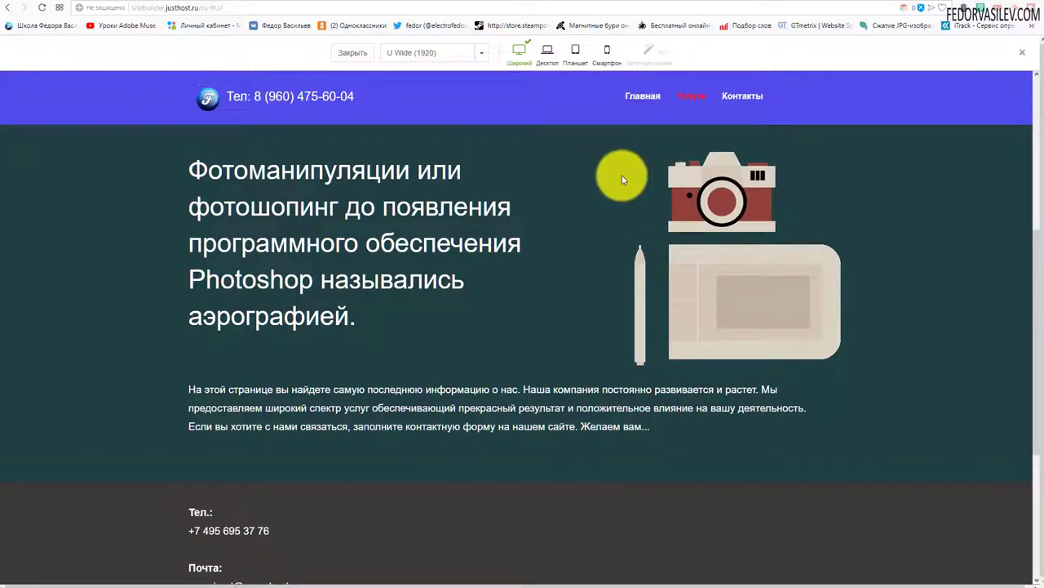
pyautogui.click(634, 105)
pyautogui.click(742, 98)
pyautogui.click(659, 108)
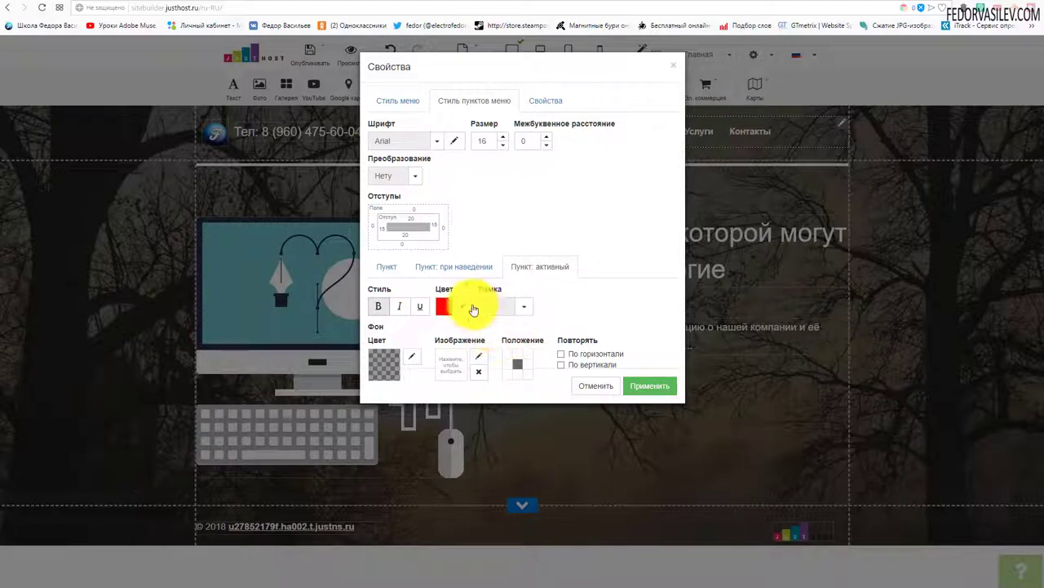
# Change the text colour of the menu items' hover state to light grey #c7c7c7.
pyautogui.click(455, 269)
pyautogui.click(447, 308)
pyautogui.click(447, 371)
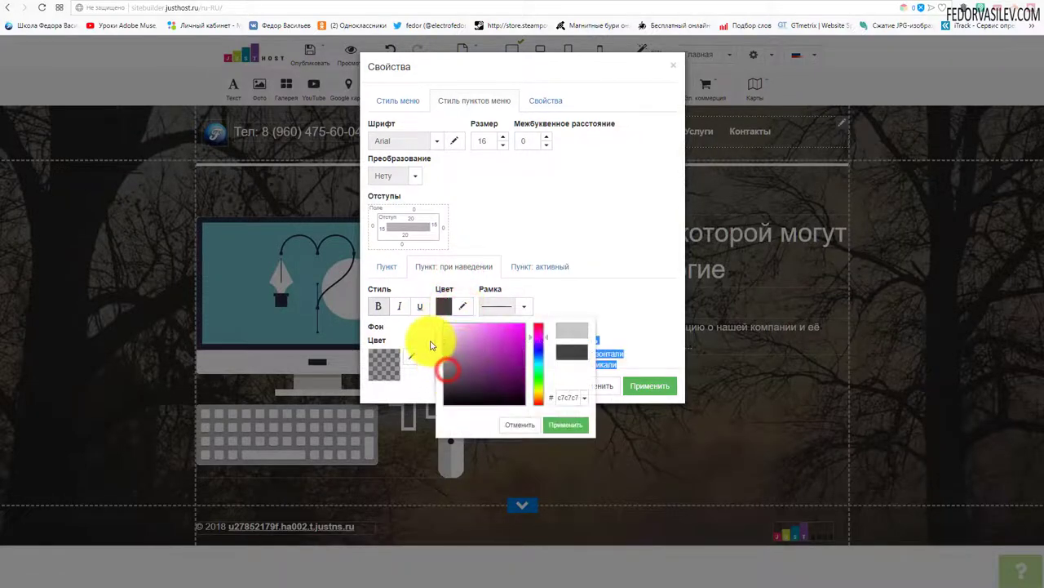
pyautogui.click(564, 428)
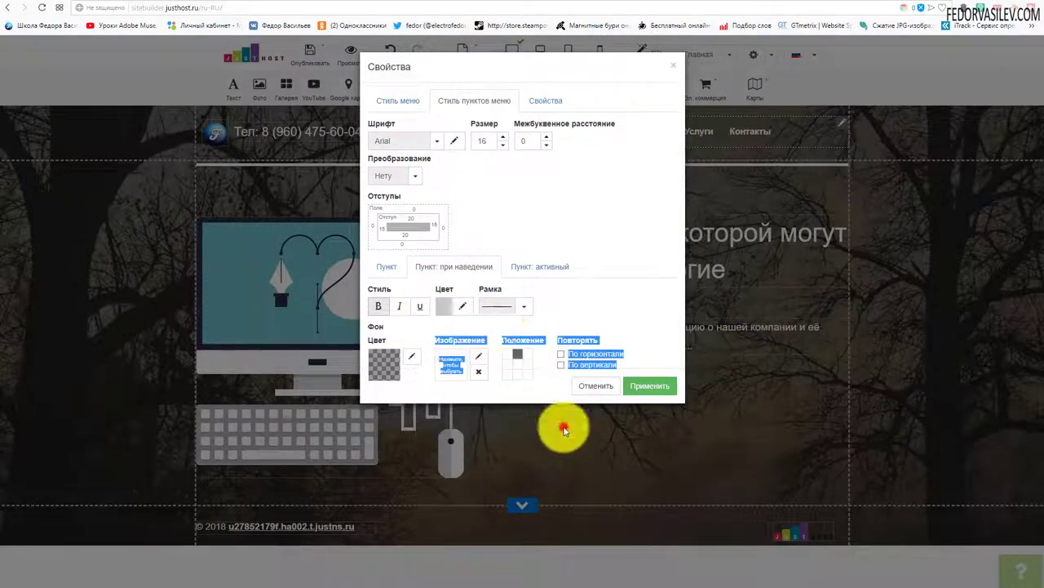
# Apply the menu properties and check the hover appearance of the menu items in the site preview.
pyautogui.click(625, 381)
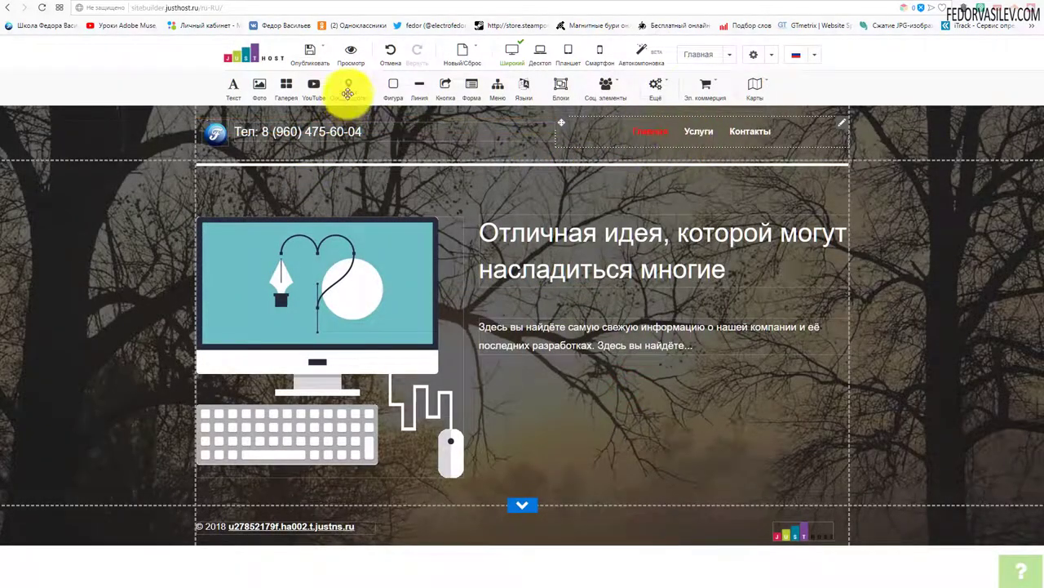
pyautogui.click(350, 57)
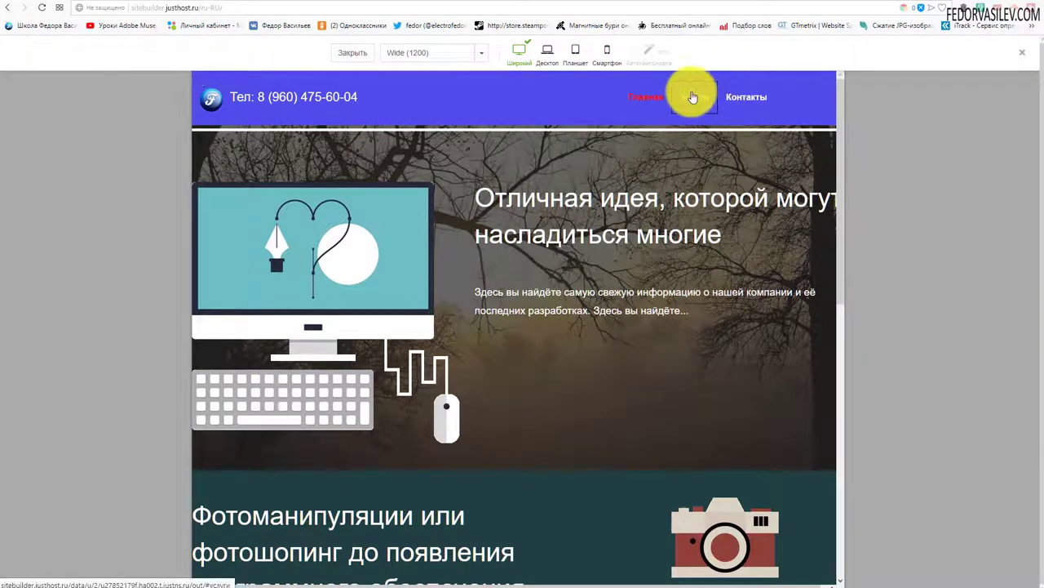
pyautogui.click(355, 57)
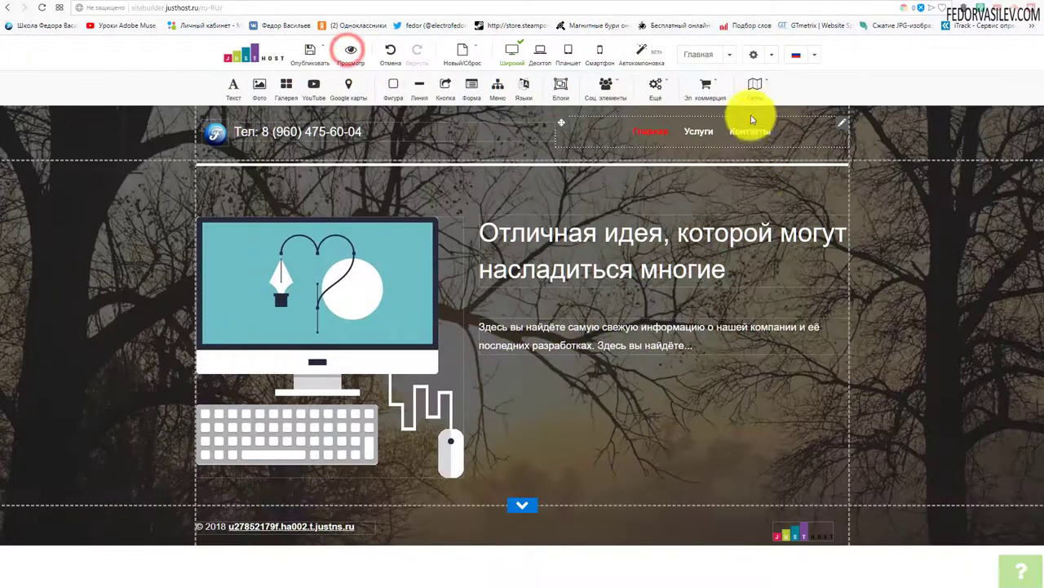
# Remove the border from the menu items' hover state and apply the menu properties.
pyautogui.click(838, 131)
pyautogui.click(861, 286)
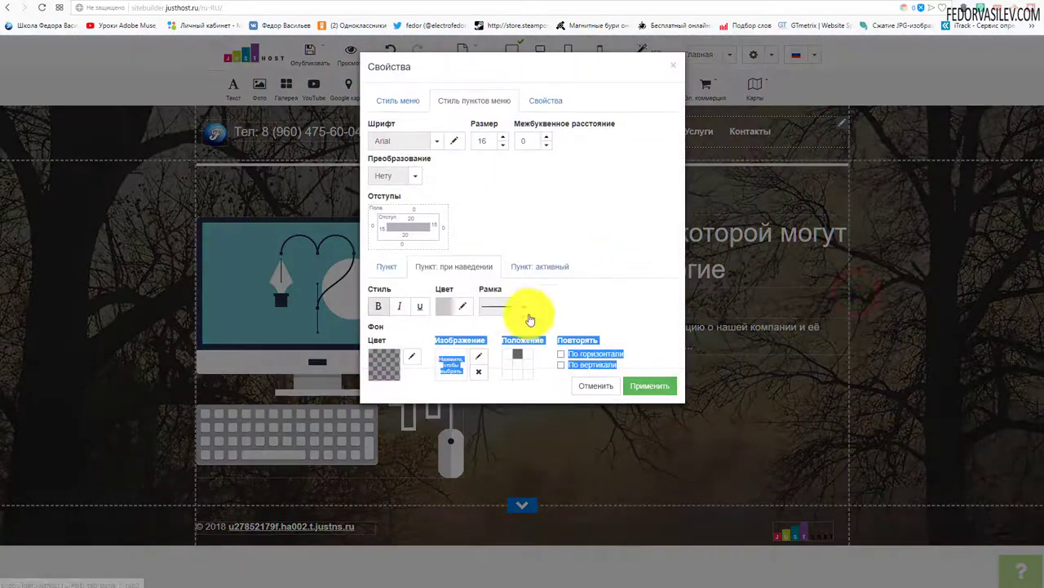
pyautogui.click(486, 227)
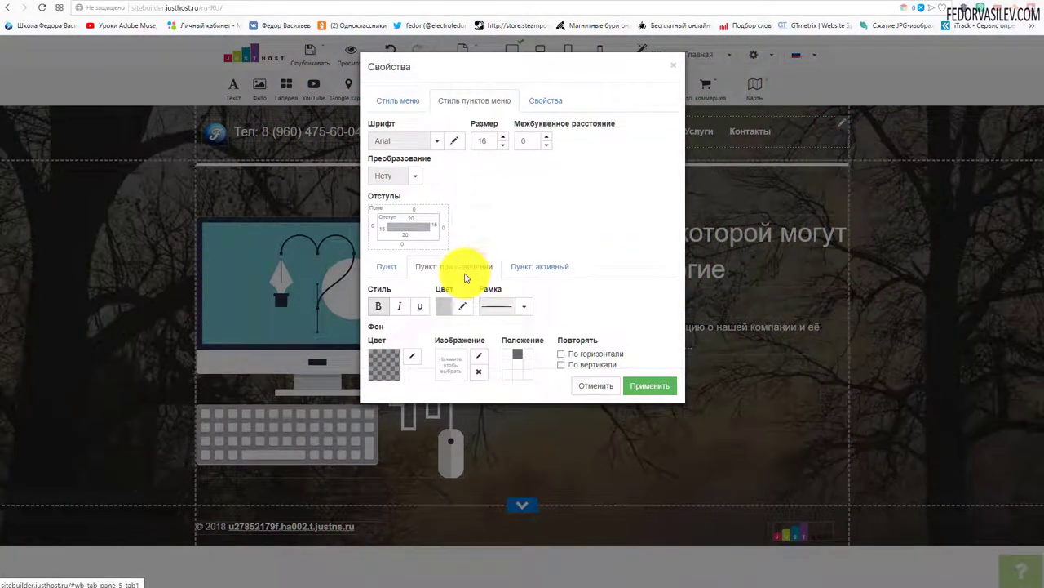
pyautogui.click(523, 306)
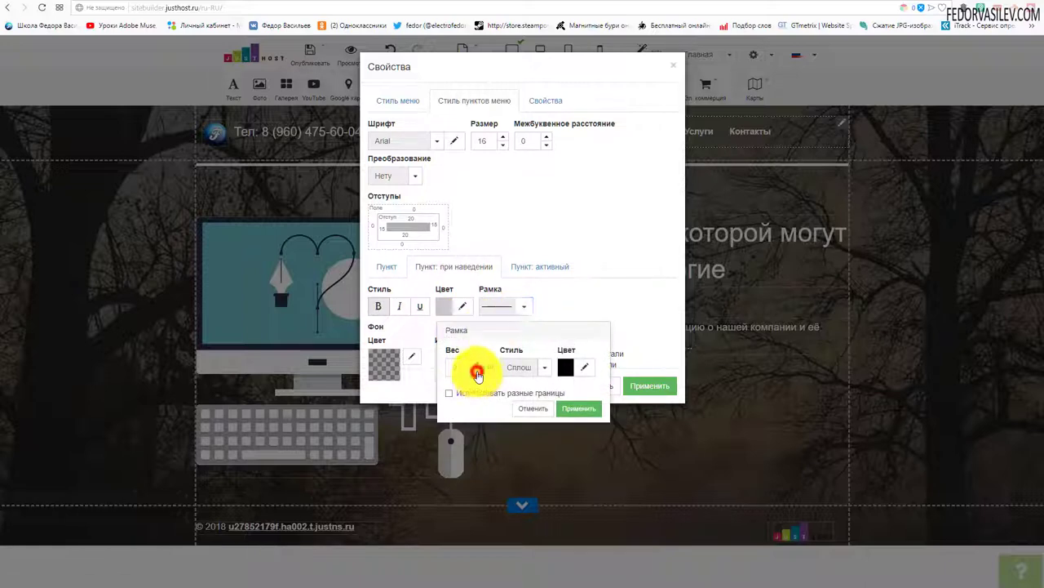
pyautogui.click(578, 408)
pyautogui.click(645, 386)
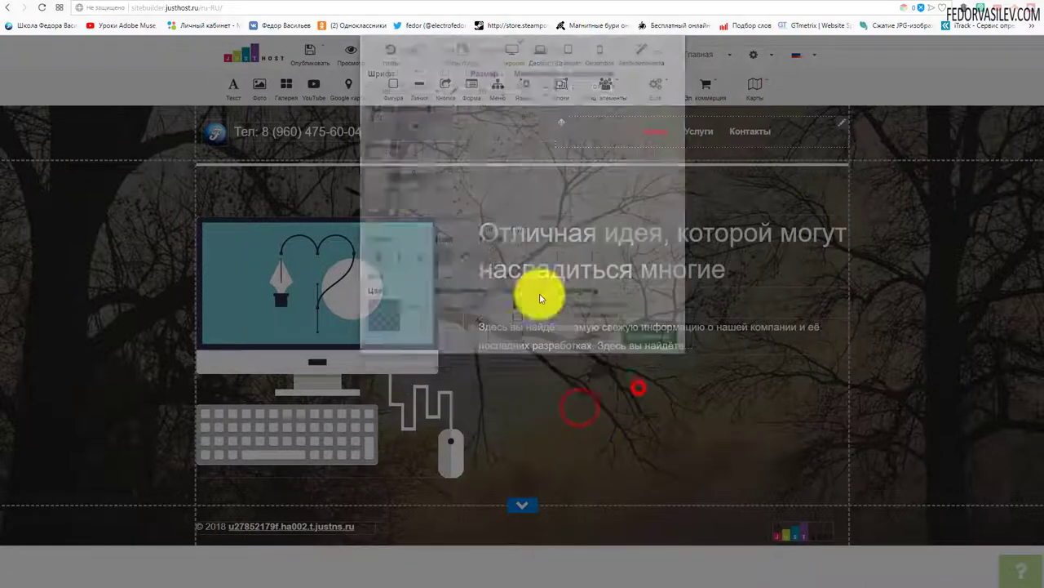
# Preview the site at U Wide (1920) width and check the menu items' hover appearance without the border.
pyautogui.click(353, 58)
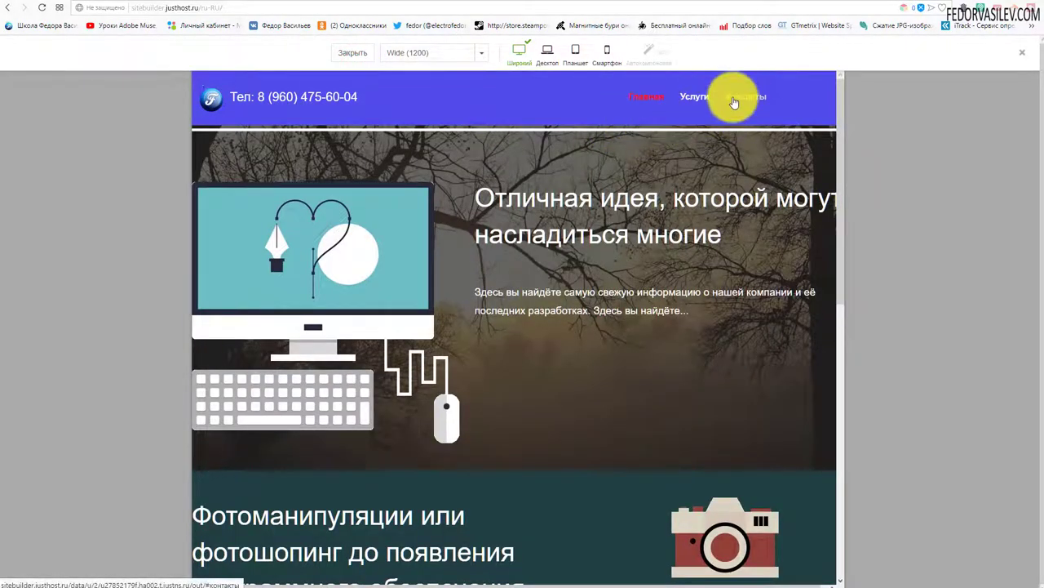
pyautogui.click(359, 52)
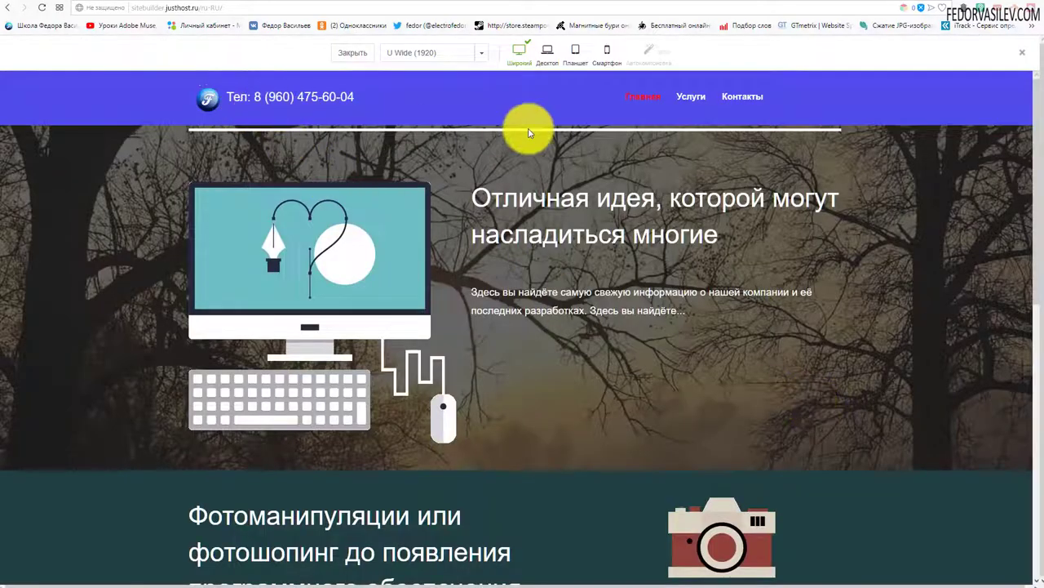
pyautogui.scroll(-4, 864, 104)
pyautogui.scroll(4, 658, 139)
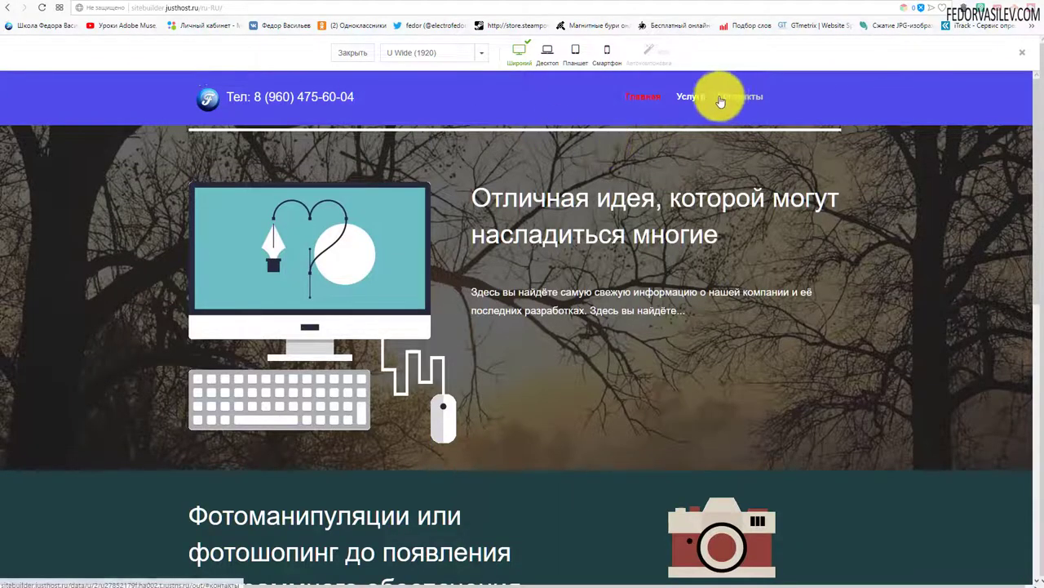
pyautogui.click(356, 53)
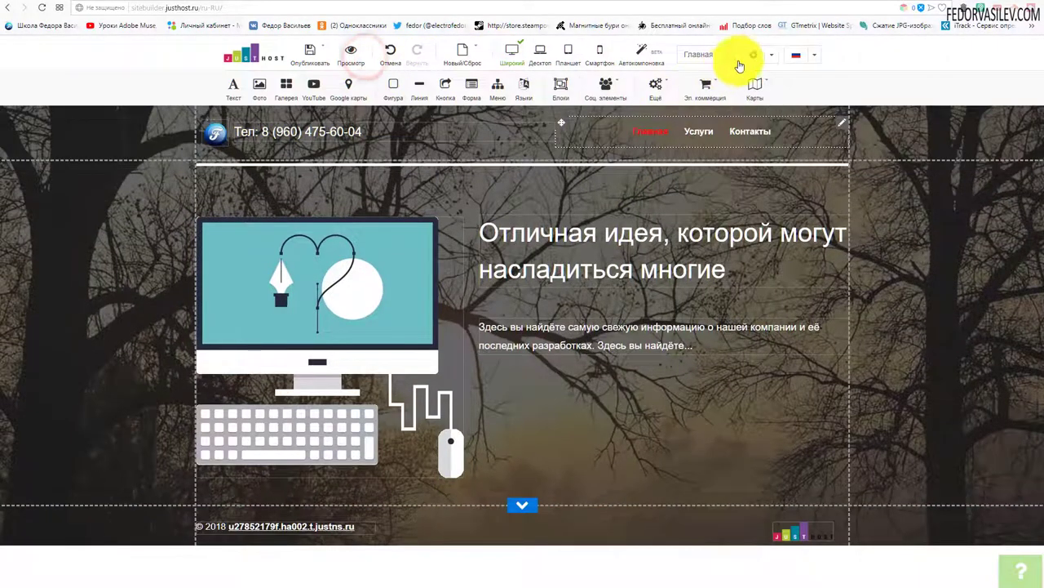
# Set the background colour of the Главная page to semi-transparent orange #ff8c00 and apply the background properties.
pyautogui.click(771, 54)
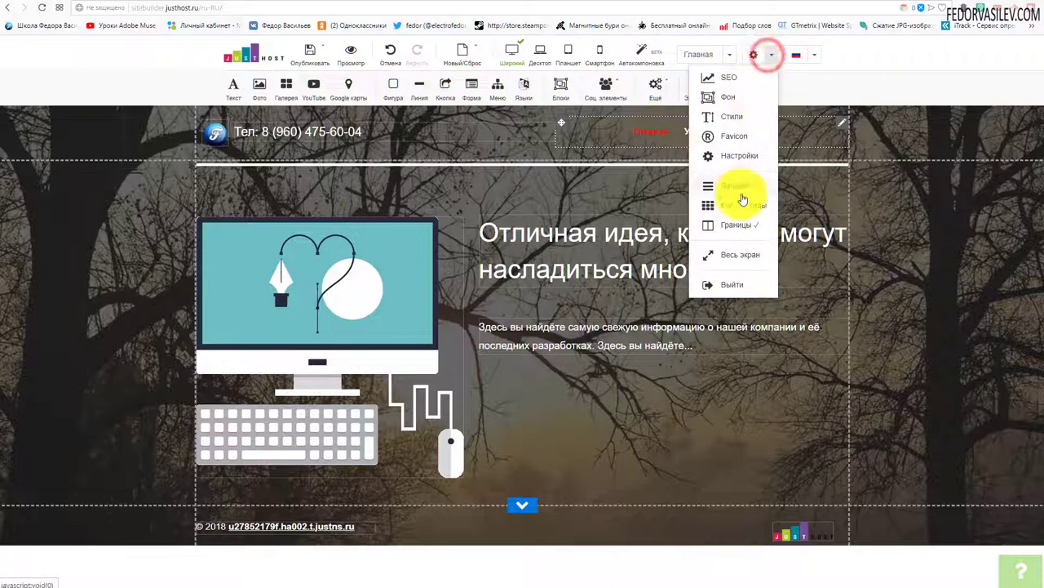
pyautogui.click(736, 102)
pyautogui.click(361, 118)
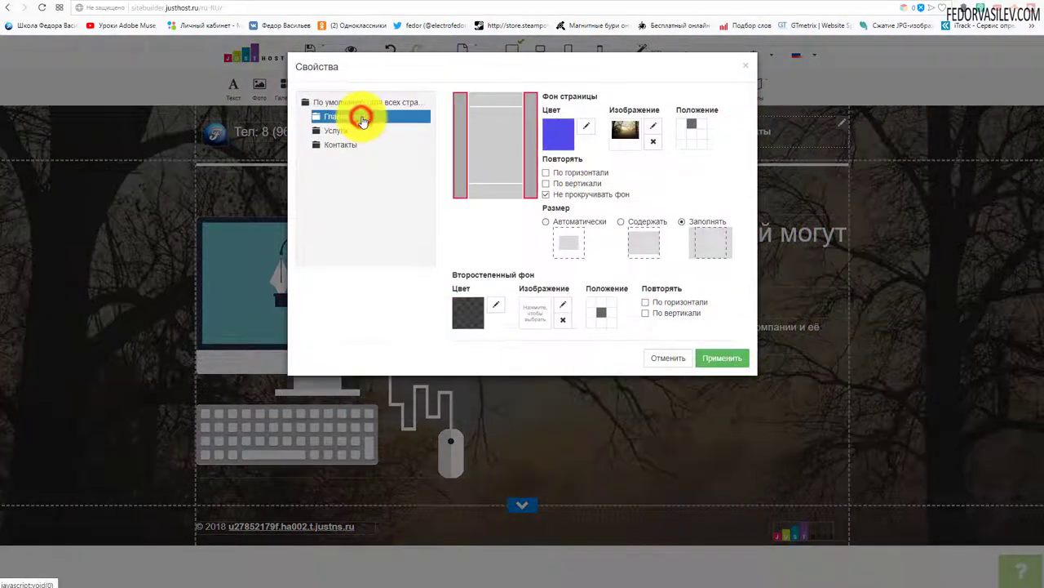
pyautogui.click(587, 131)
pyautogui.click(560, 198)
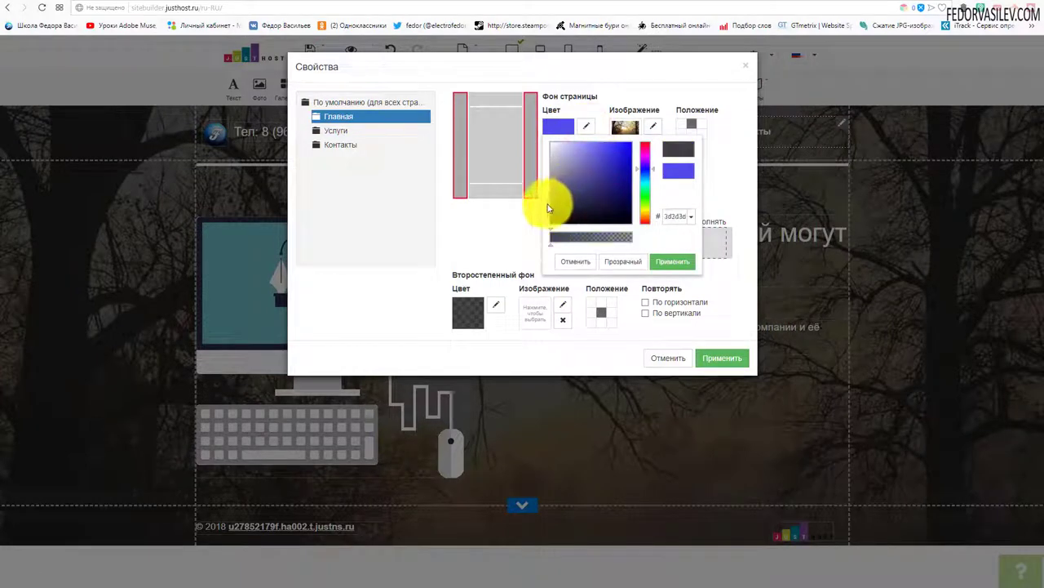
pyautogui.click(645, 217)
pyautogui.moveTo(588, 187); pyautogui.dragTo(628, 146)
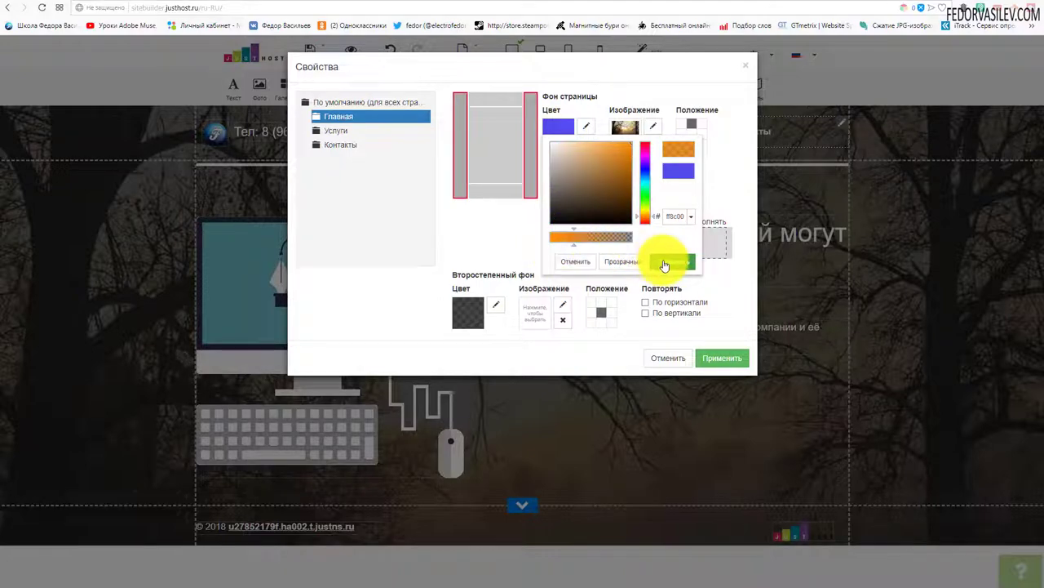
pyautogui.click(665, 263)
pyautogui.click(722, 357)
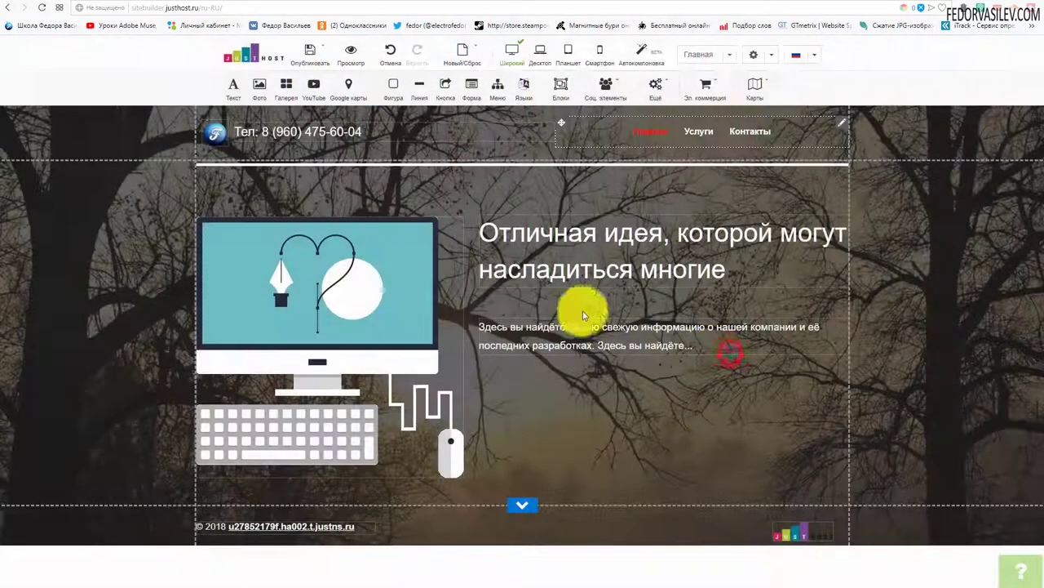
# Preview the site at U Wide (1920) width and check the orange header while scrolling the page.
pyautogui.click(354, 64)
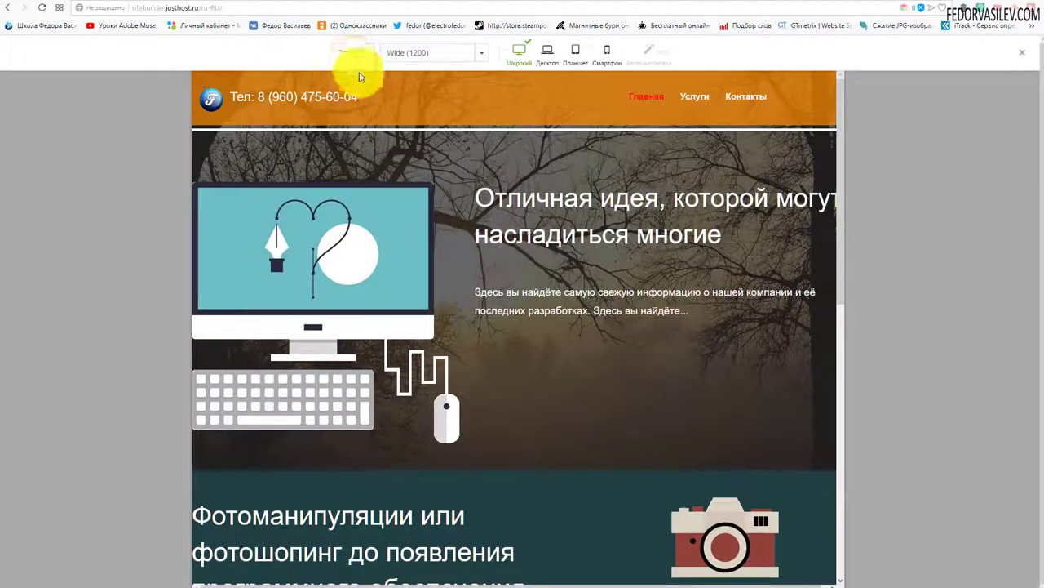
pyautogui.click(438, 52)
pyautogui.click(427, 198)
pyautogui.click(417, 52)
pyautogui.click(412, 144)
pyautogui.scroll(-3, 455, 216)
pyautogui.scroll(3, 550, 187)
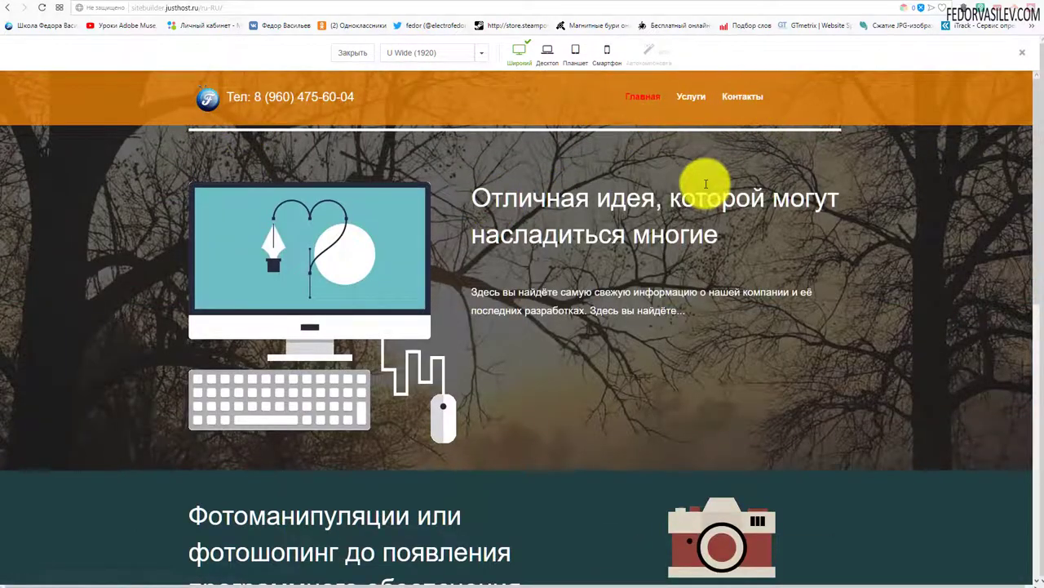
pyautogui.scroll(-3, 559, 200)
pyautogui.scroll(3, 555, 204)
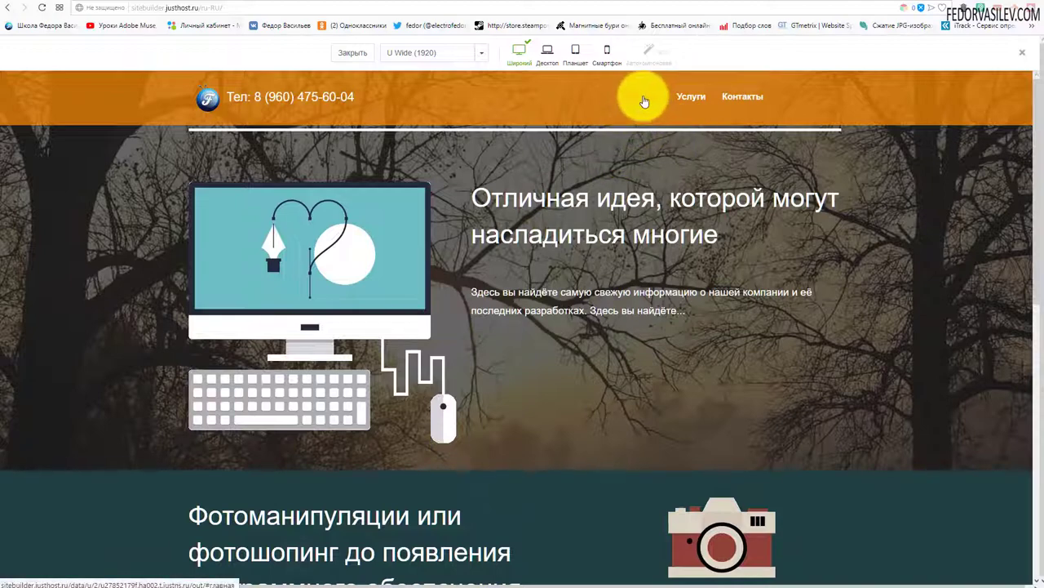
pyautogui.click(364, 52)
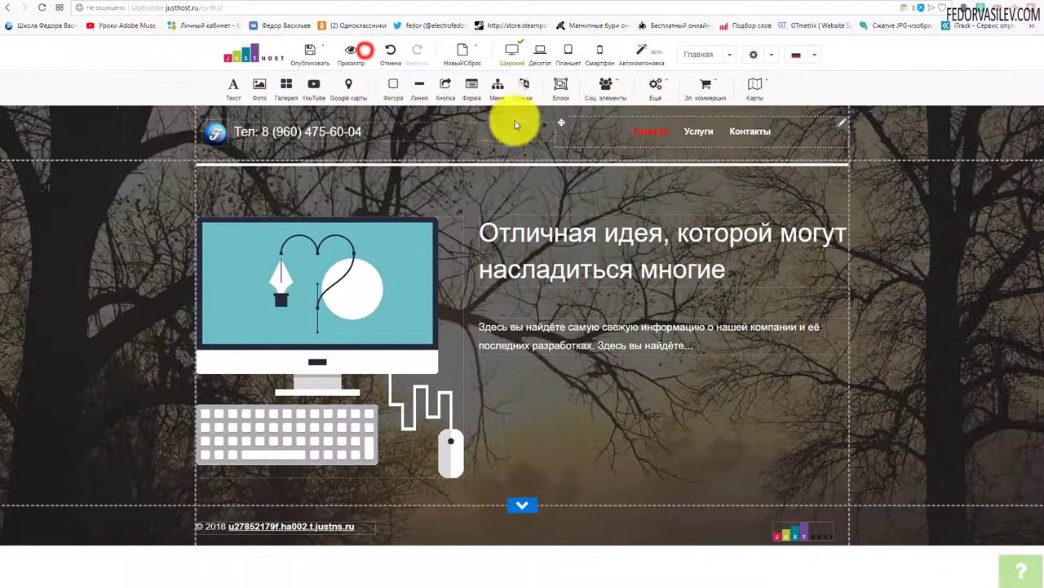
# Set the background colour of the Главная page to semi-transparent black #000000 and apply the background properties.
pyautogui.click(752, 55)
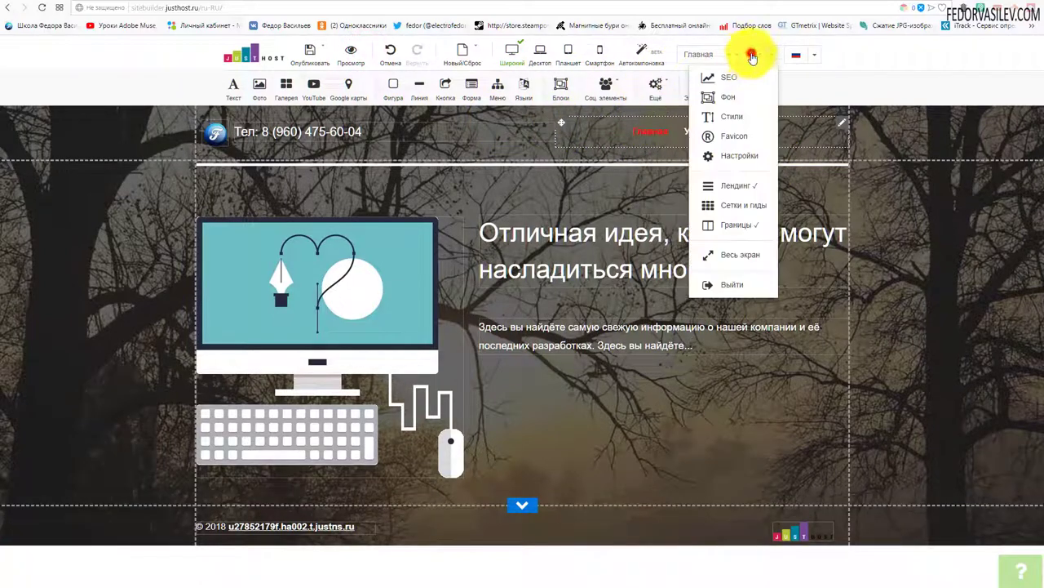
pyautogui.click(737, 97)
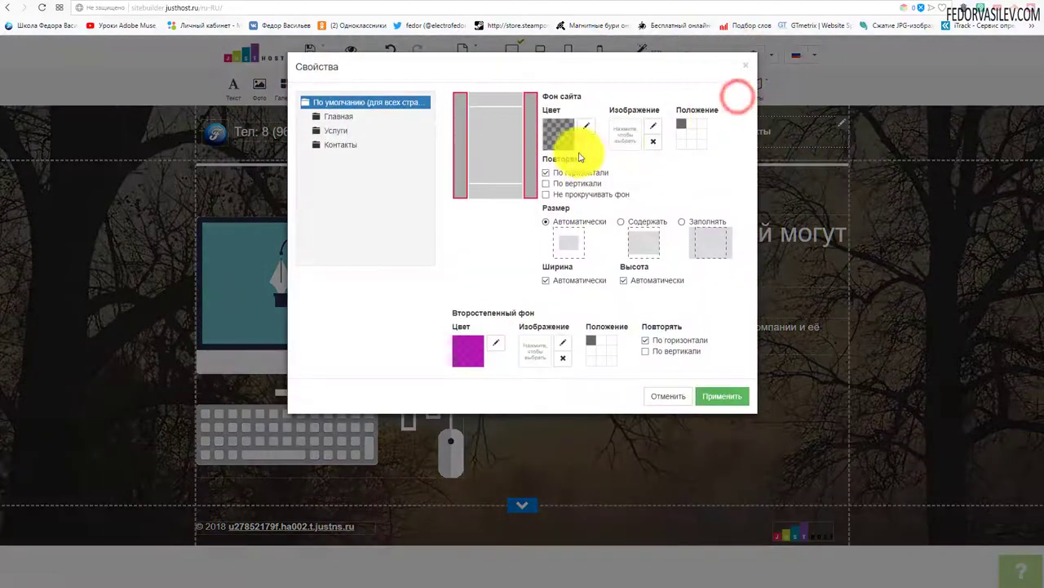
pyautogui.click(343, 115)
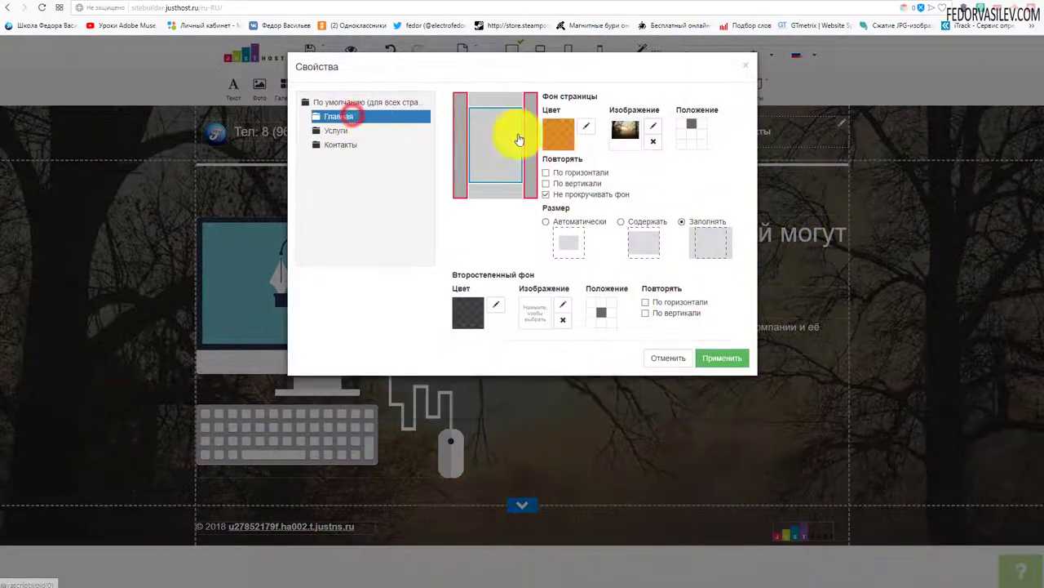
pyautogui.click(589, 129)
pyautogui.tripleClick(548, 205)
pyautogui.moveTo(559, 211); pyautogui.dragTo(572, 241)
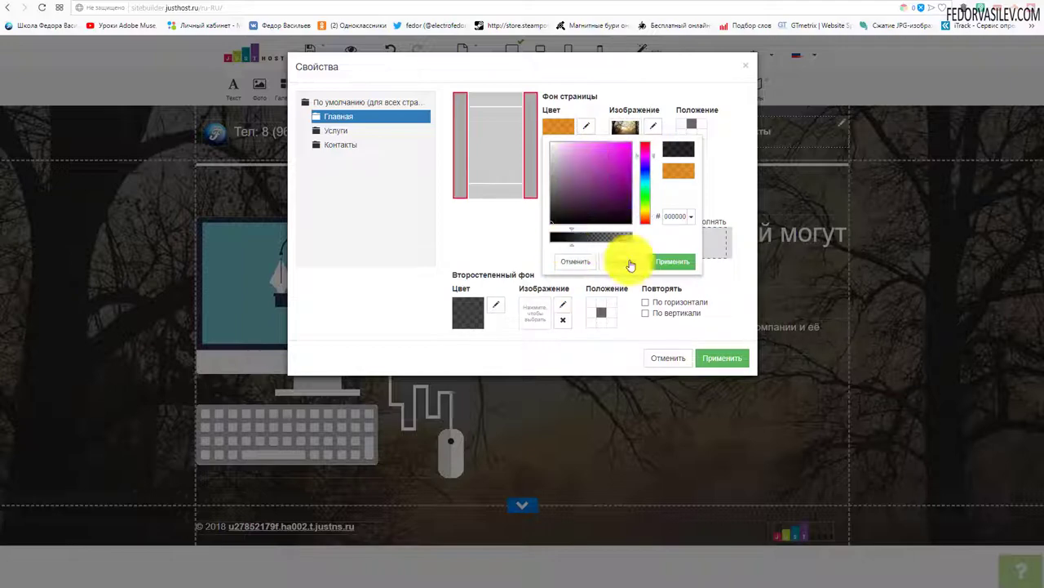
pyautogui.click(673, 261)
pyautogui.click(722, 357)
# Preview the site at U Wide (1920) width and check the black header while scrolling the page.
pyautogui.click(351, 50)
pyautogui.click(449, 53)
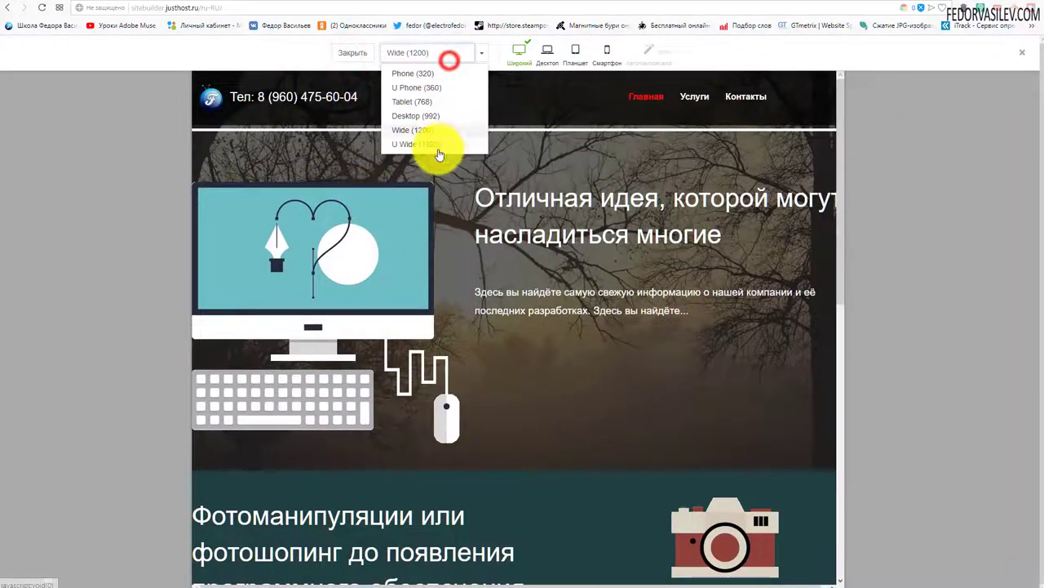
pyautogui.click(439, 149)
pyautogui.scroll(-3, 499, 181)
pyautogui.scroll(3, 499, 179)
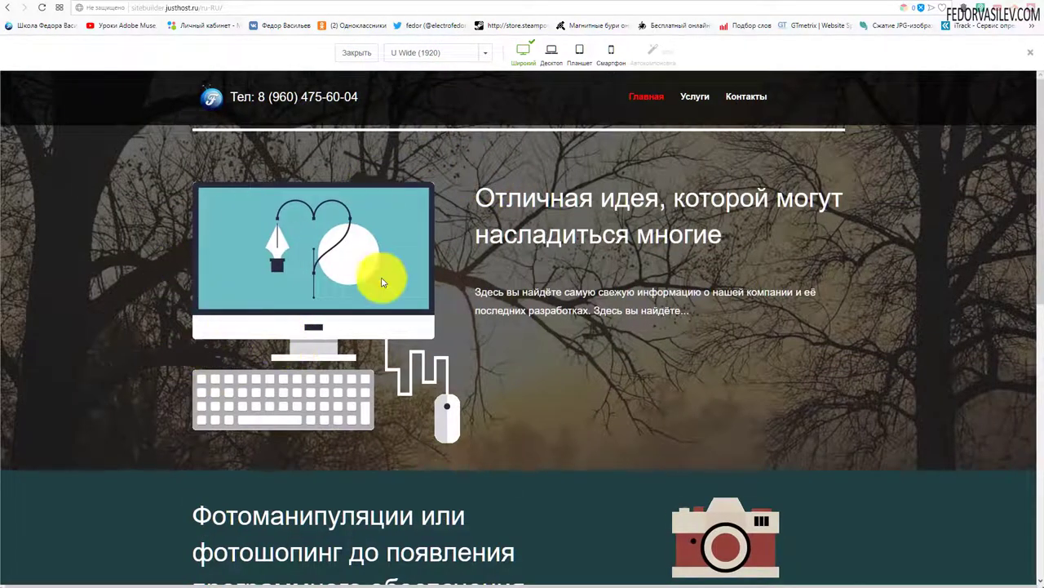
pyautogui.moveTo(461, 226); pyautogui.dragTo(522, 214)
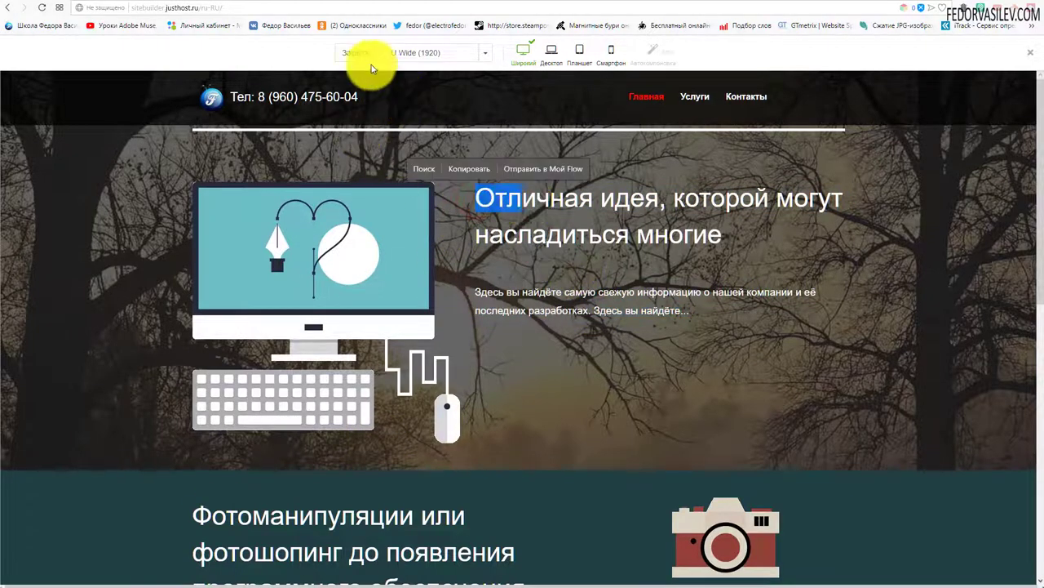
pyautogui.click(371, 59)
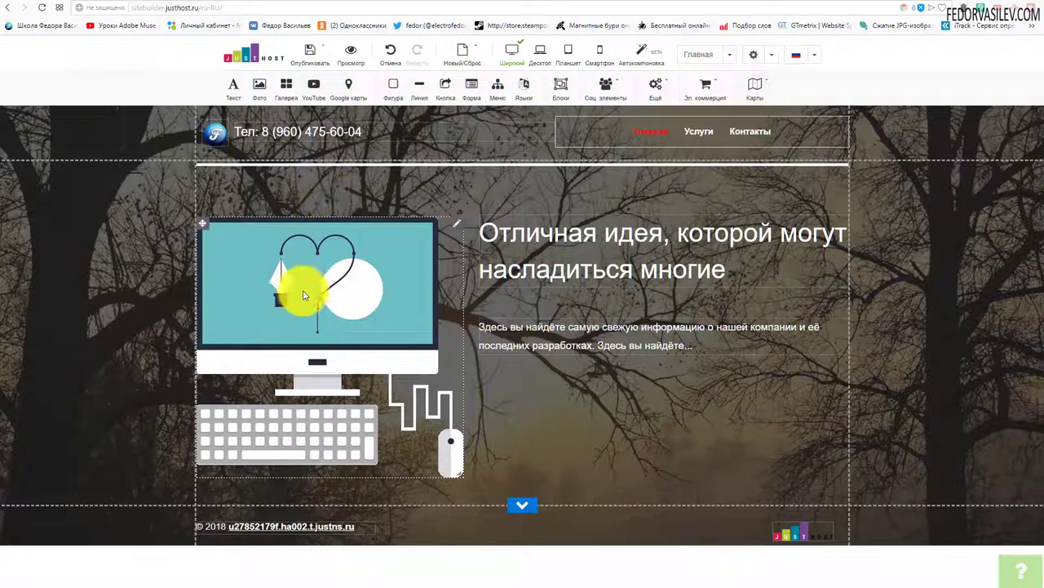
pyautogui.moveTo(203, 220); pyautogui.dragTo(203, 220)
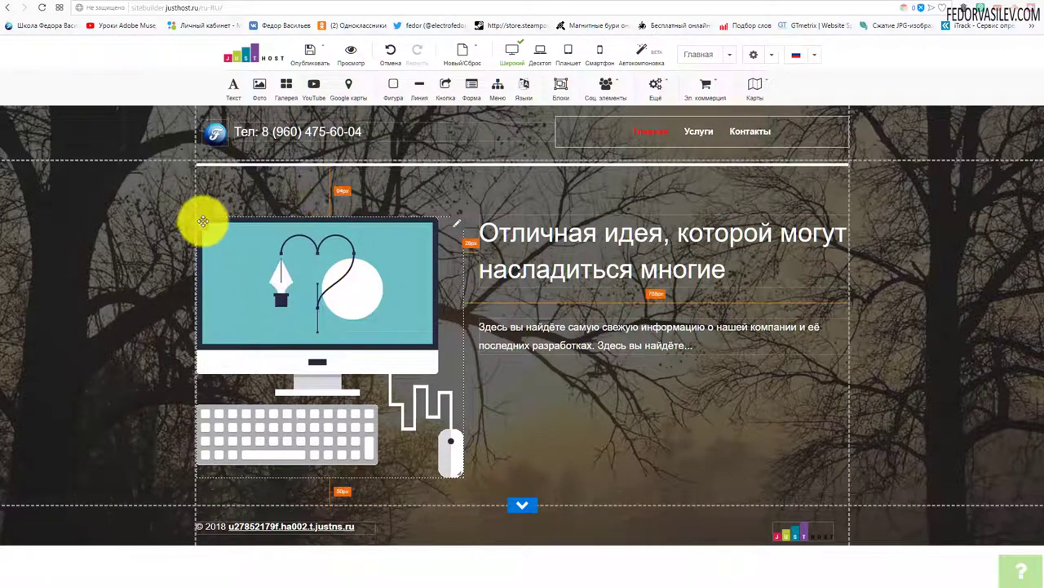
pyautogui.rightClick(456, 228)
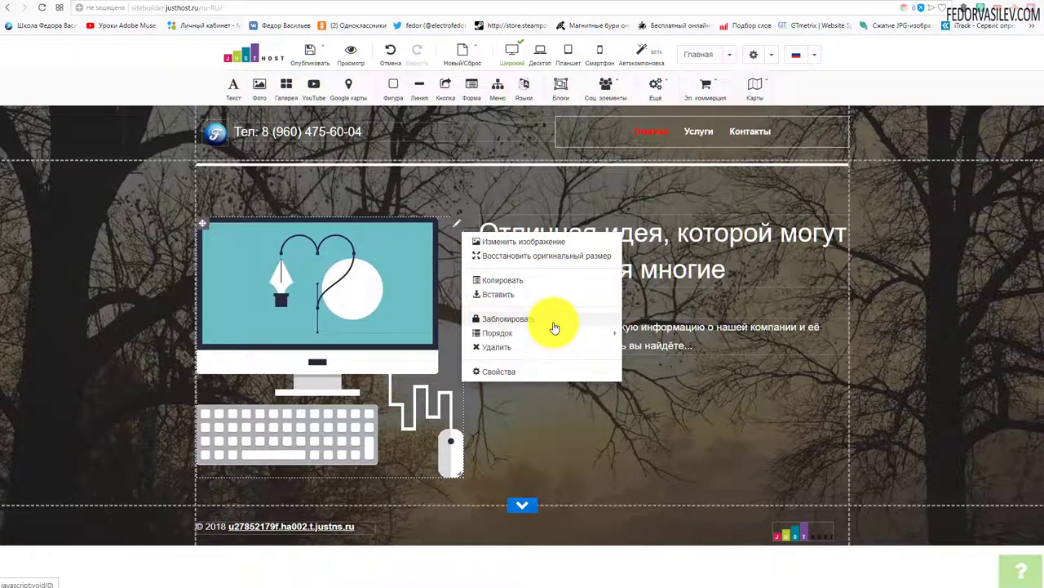
pyautogui.moveTo(551, 336)
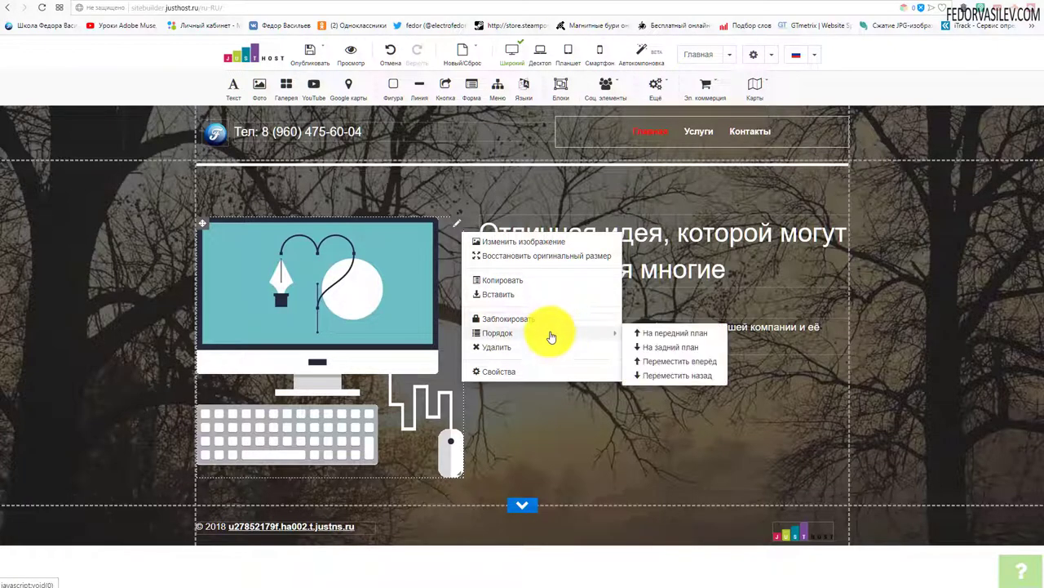
pyautogui.click(519, 373)
# Replace the computer illustration with the photo 1.png, uploaded from disk to the template gallery.
pyautogui.click(457, 223)
pyautogui.click(509, 242)
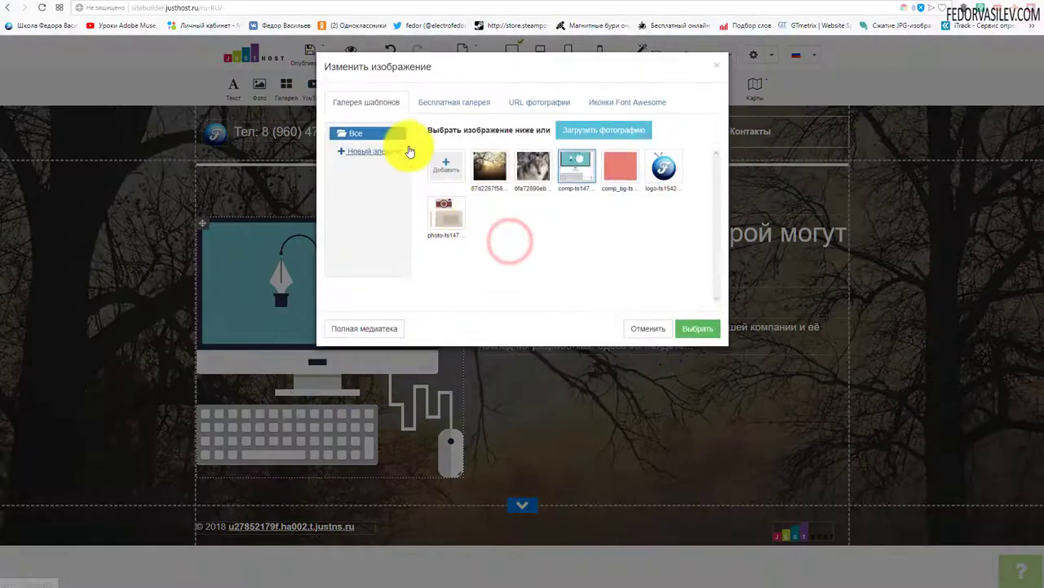
pyautogui.click(574, 128)
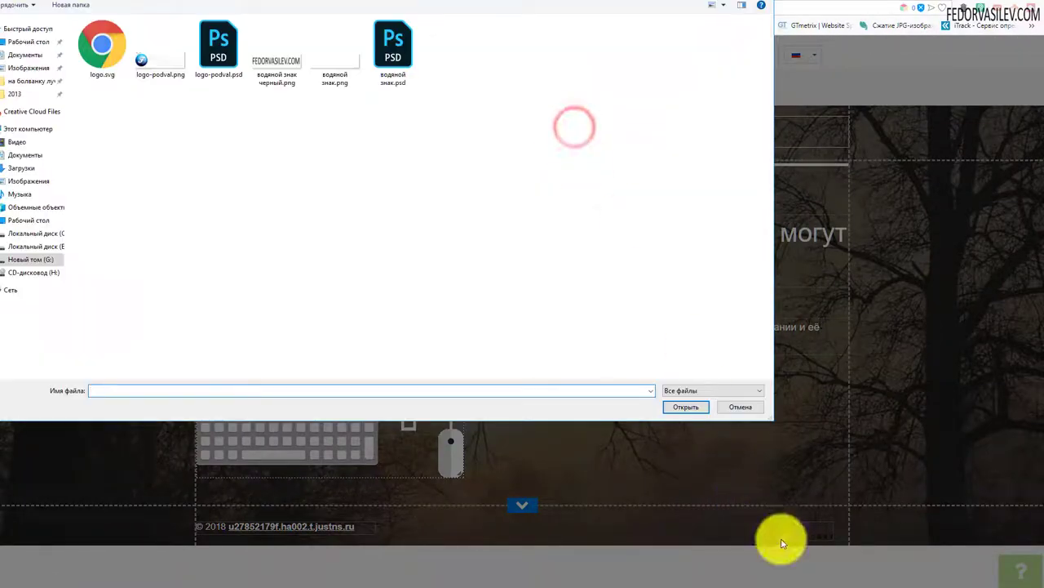
pyautogui.click(163, 51)
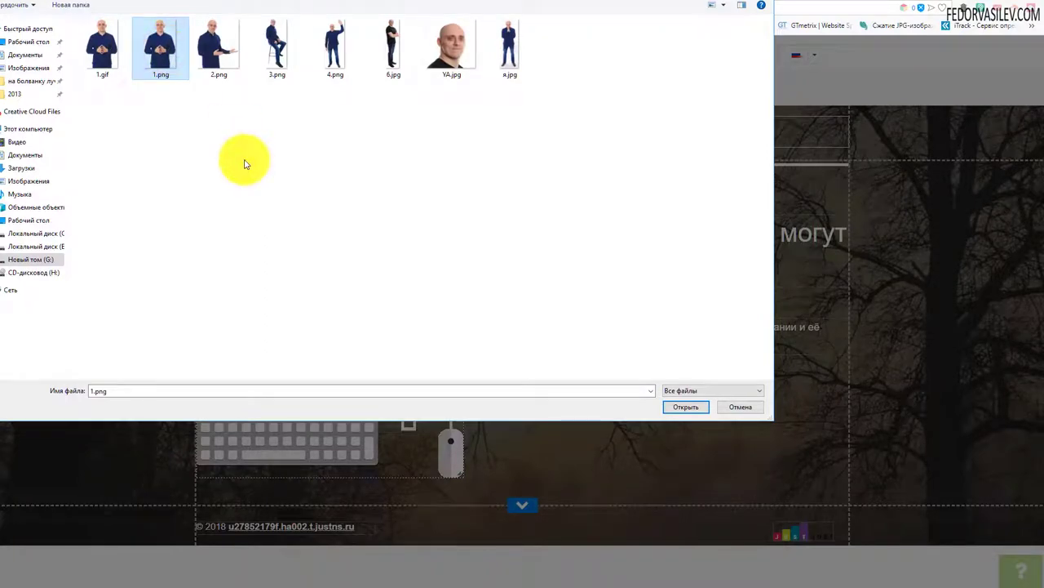
pyautogui.click(677, 410)
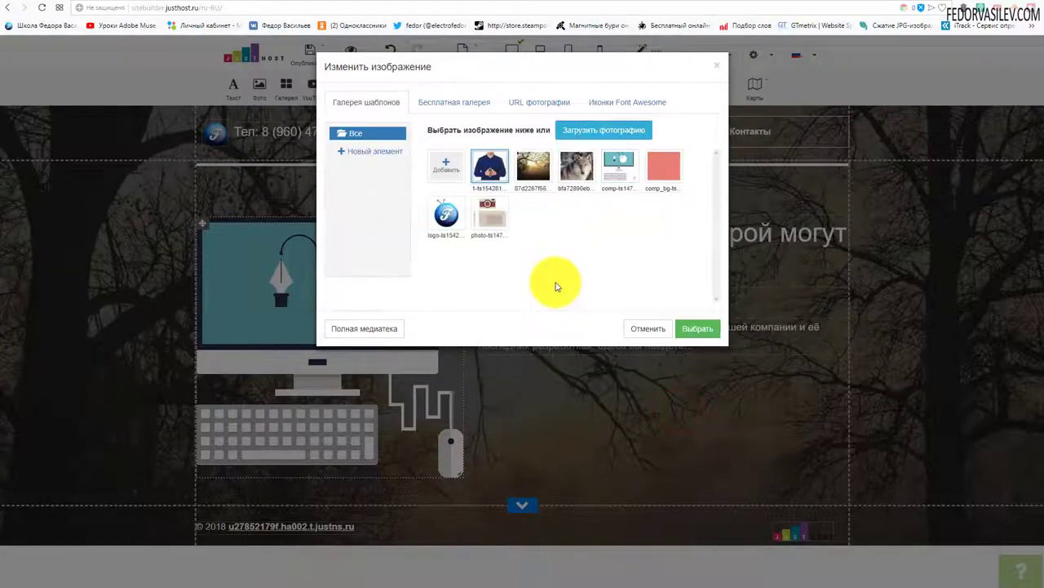
pyautogui.moveTo(485, 175)
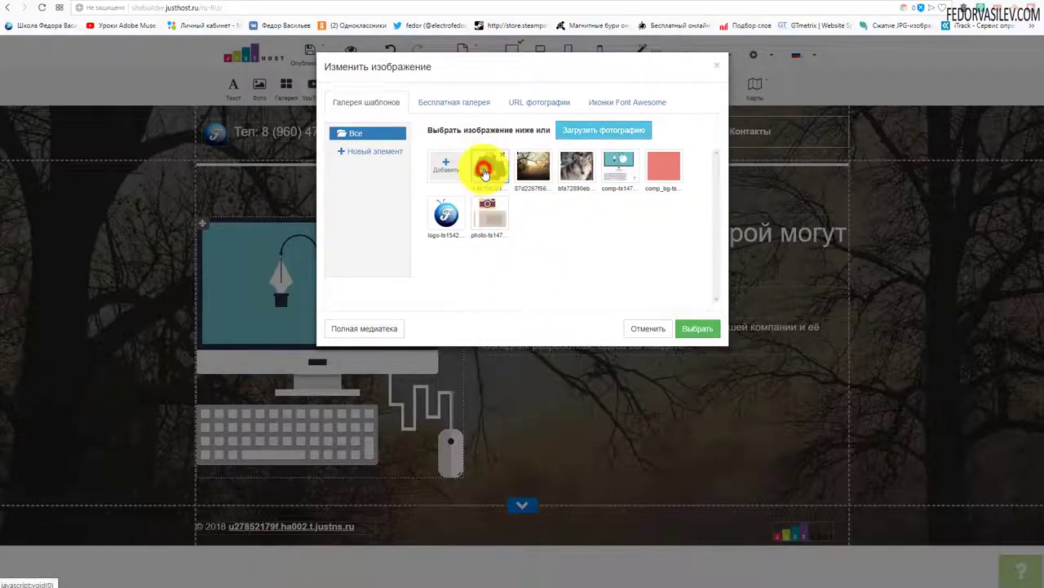
pyautogui.click(483, 169)
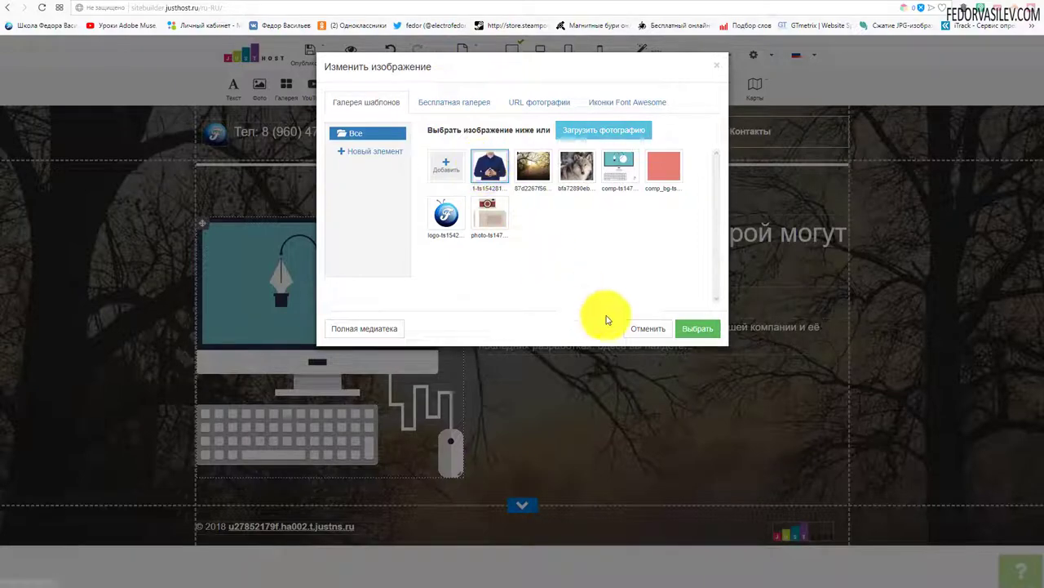
pyautogui.click(688, 330)
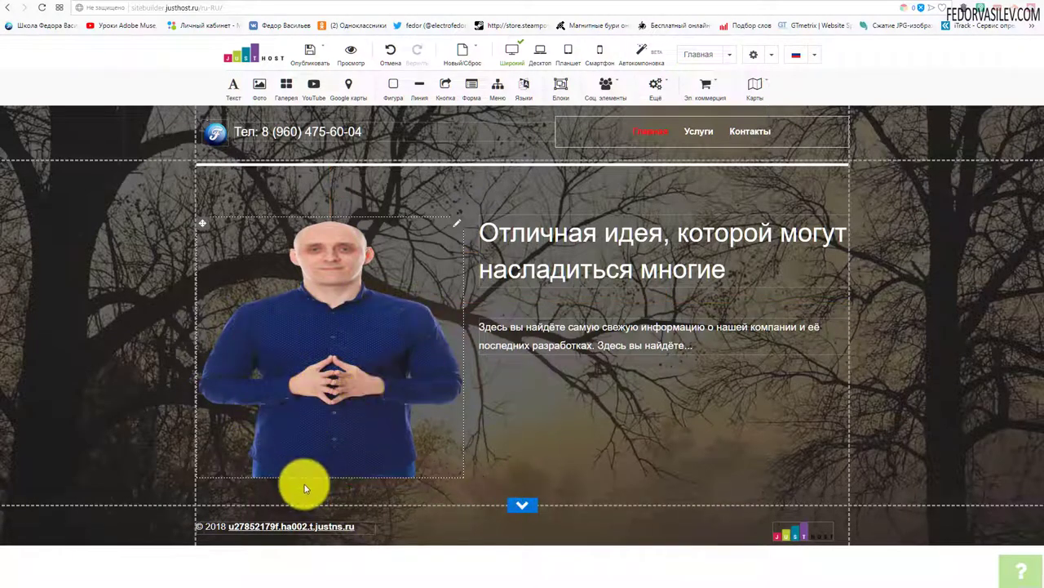
# Reset the photo to its original size of 1000 × 1540 px and apply the properties.
pyautogui.rightClick(454, 226)
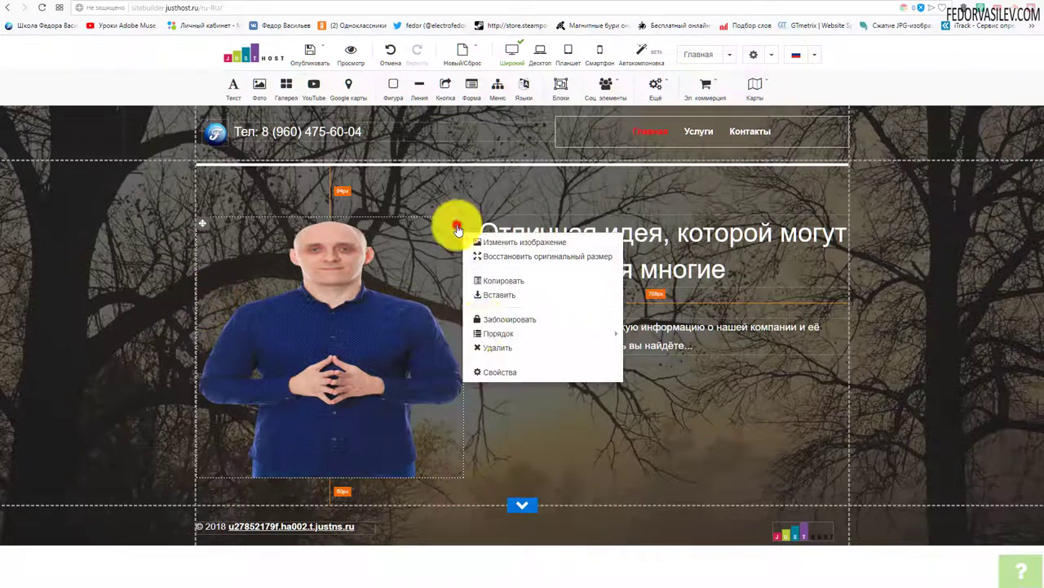
pyautogui.click(498, 373)
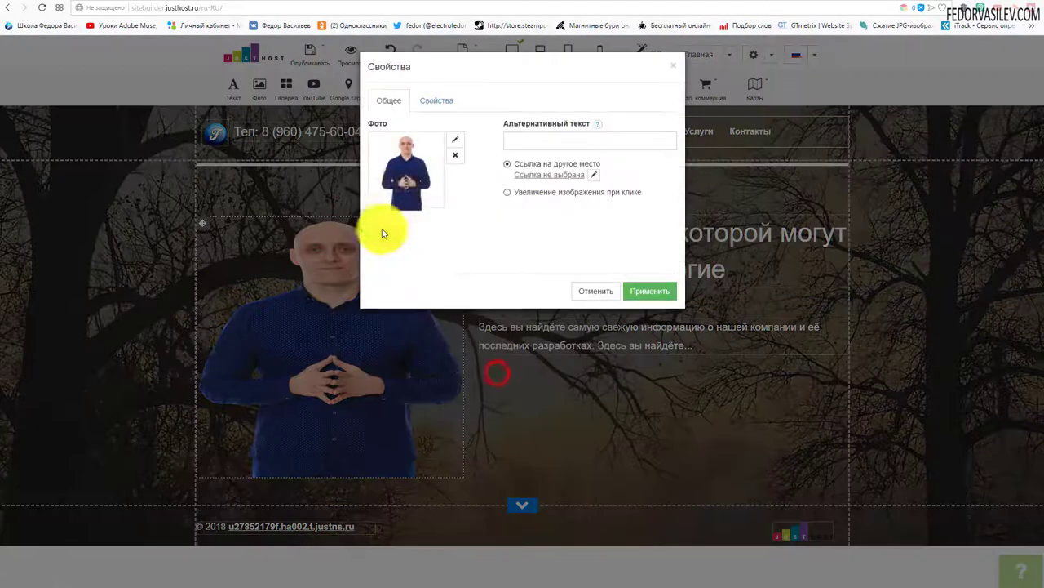
pyautogui.click(430, 101)
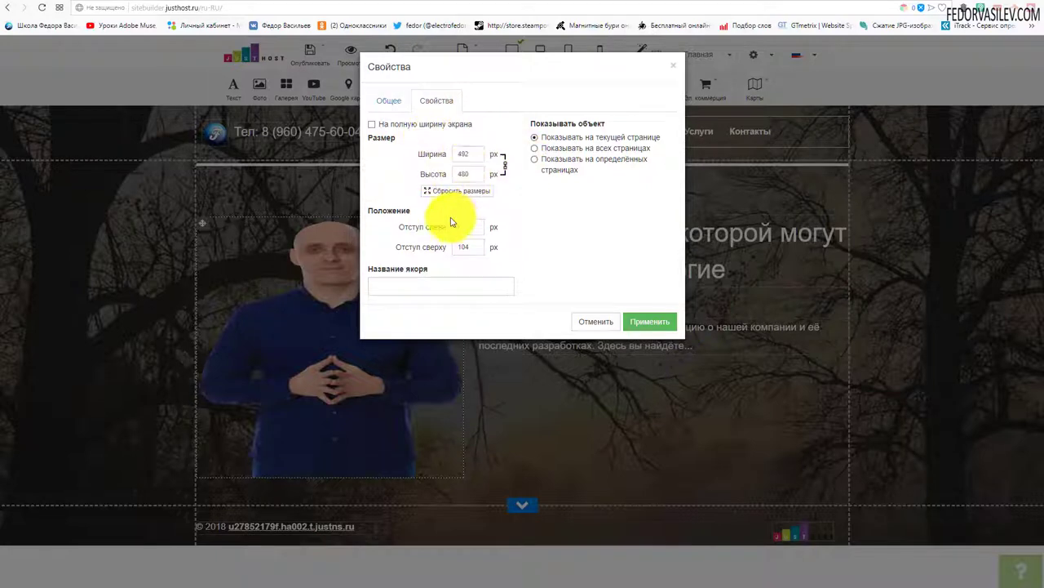
pyautogui.click(448, 194)
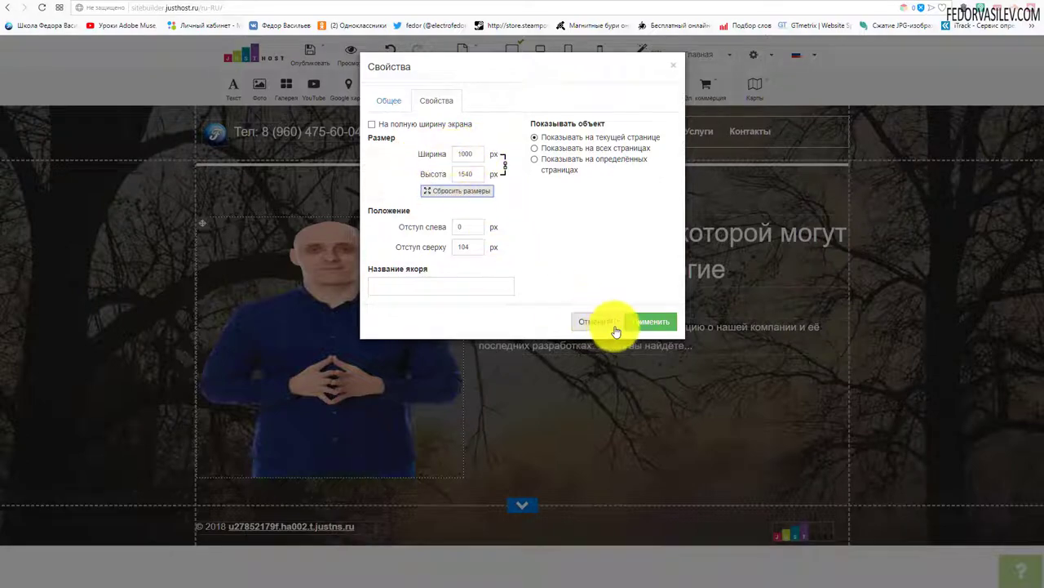
pyautogui.click(650, 320)
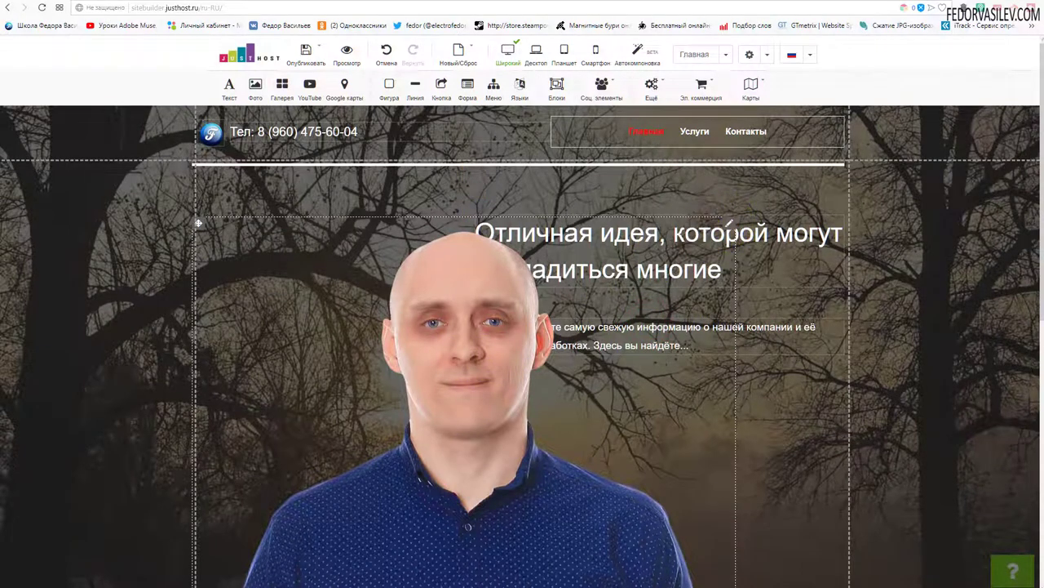
# Shrink the photo to about 355 × 546 px and place it about 30 px from the left and 70 px from the top.
pyautogui.scroll(-5, 596, 538)
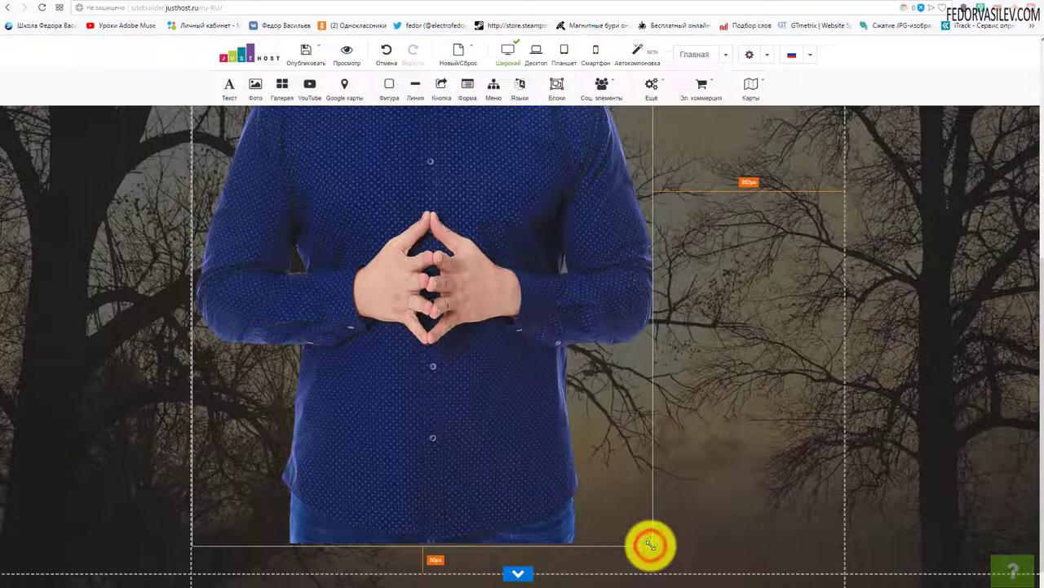
pyautogui.moveTo(651, 544); pyautogui.dragTo(380, 132)
pyautogui.moveTo(203, 221); pyautogui.dragTo(215, 203)
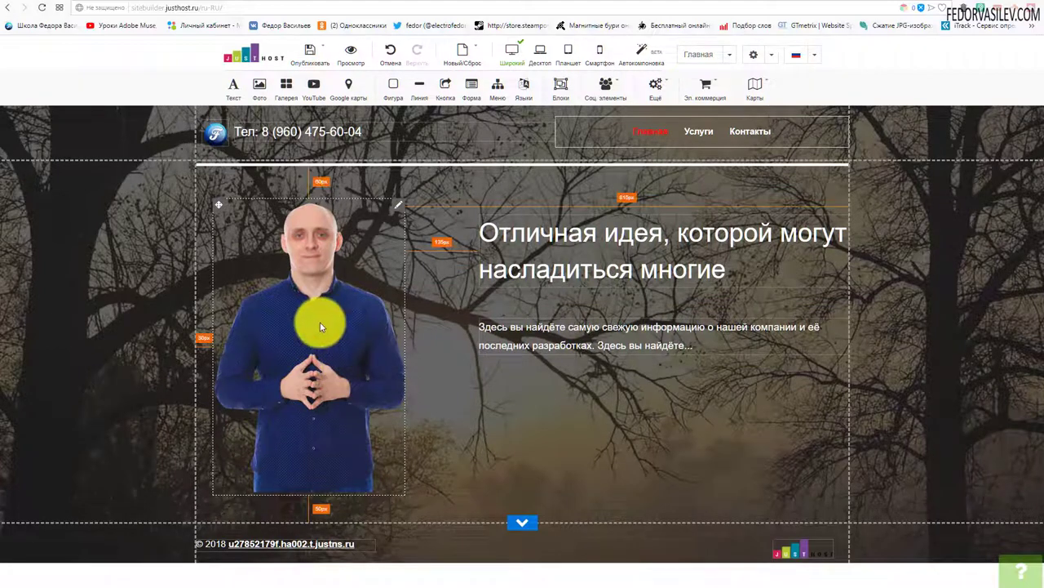
# Set the photo to enlarge when clicked, apply the properties and save the site.
pyautogui.click(400, 204)
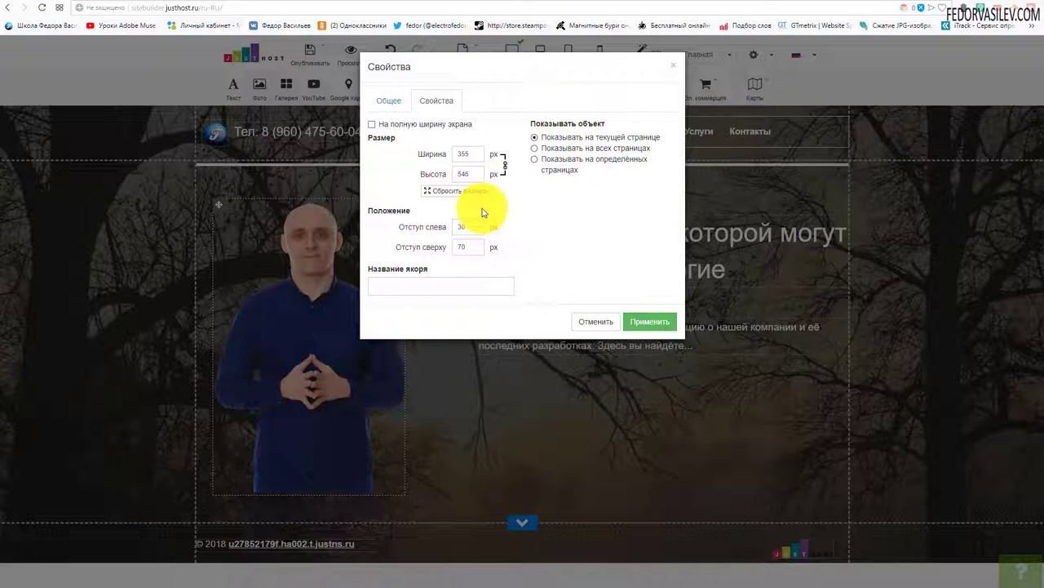
pyautogui.click(389, 100)
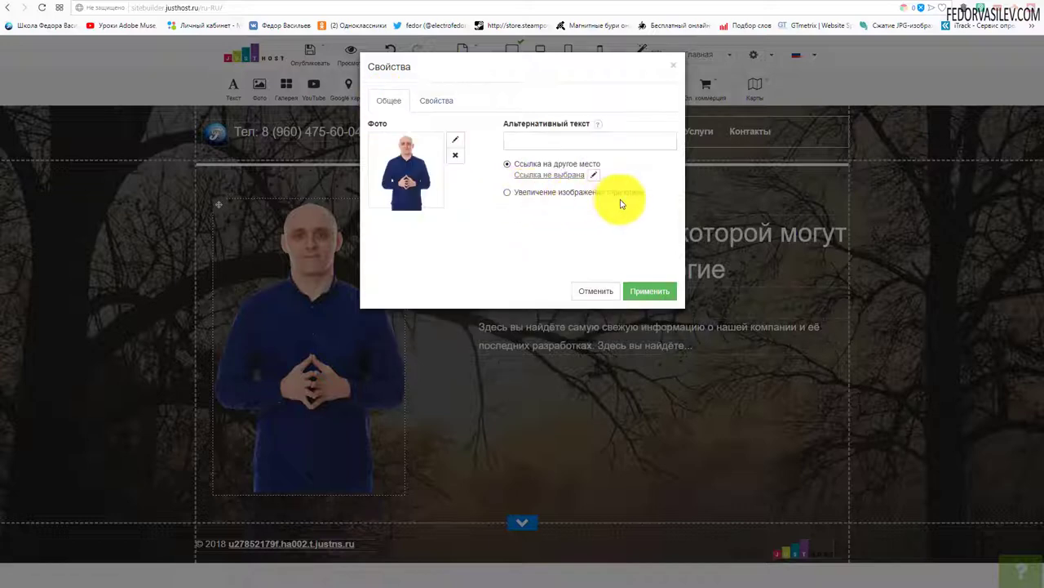
pyautogui.click(509, 195)
pyautogui.click(644, 290)
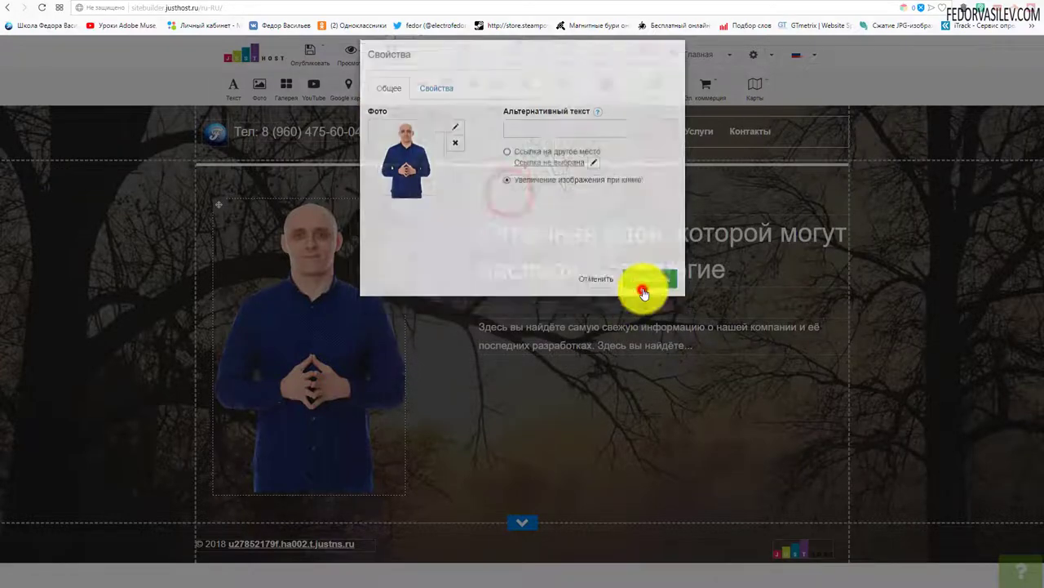
pyautogui.click(310, 51)
pyautogui.click(325, 100)
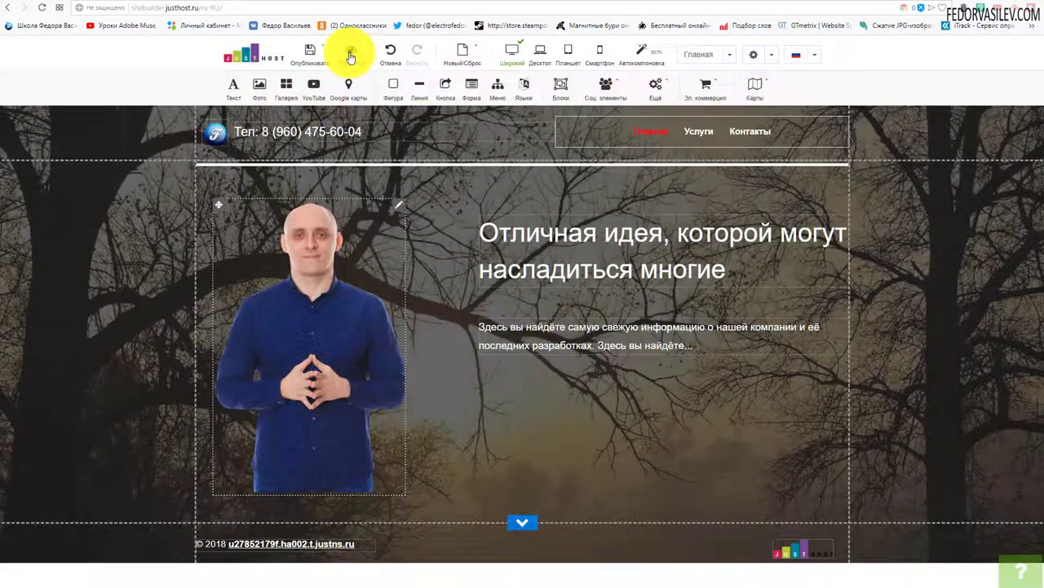
# Preview the site, test enlarging the photo at Wide (1200), and switch the preview width to U Wide (1920).
pyautogui.click(350, 55)
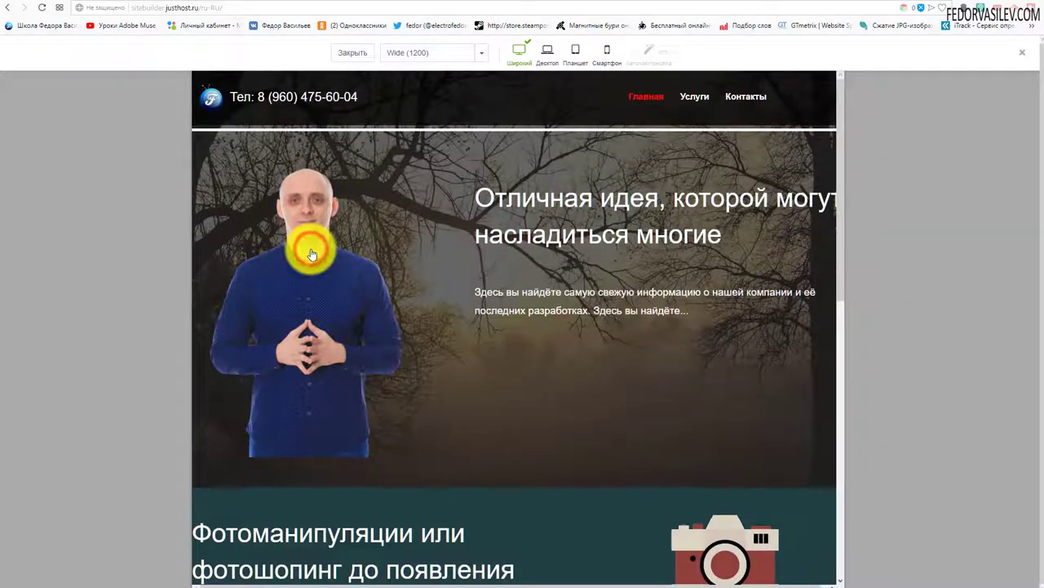
pyautogui.click(311, 253)
pyautogui.click(694, 224)
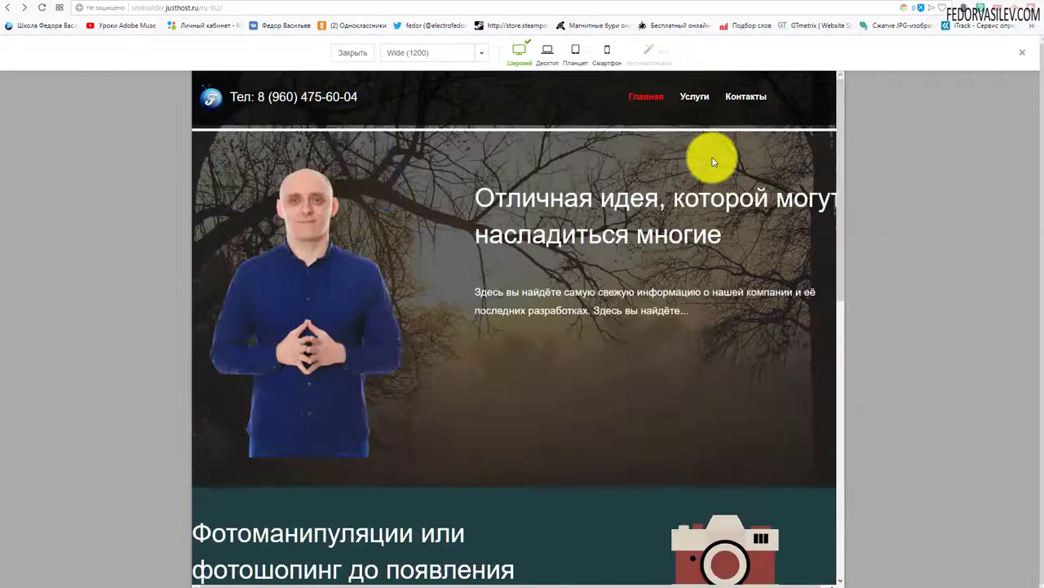
pyautogui.click(473, 52)
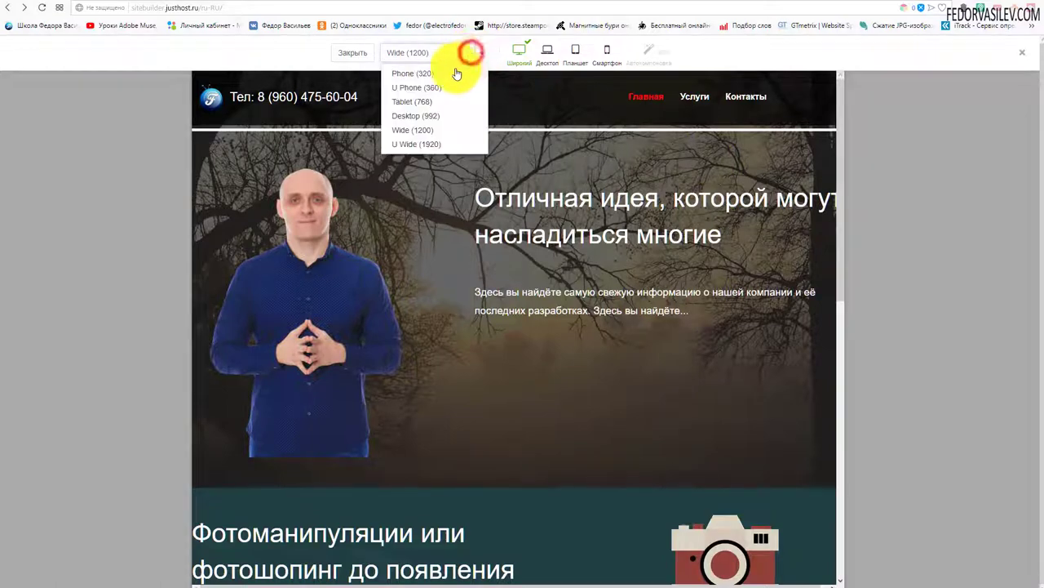
pyautogui.click(445, 144)
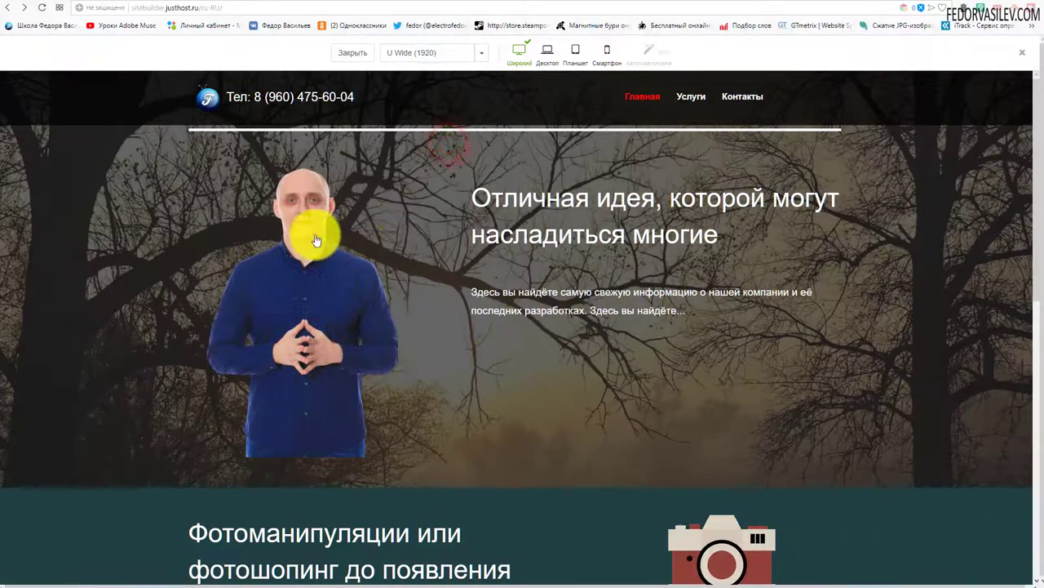
# Test the photo's enlarged view and zoom in the U Wide (1920) preview, and close the preview.
pyautogui.click(316, 236)
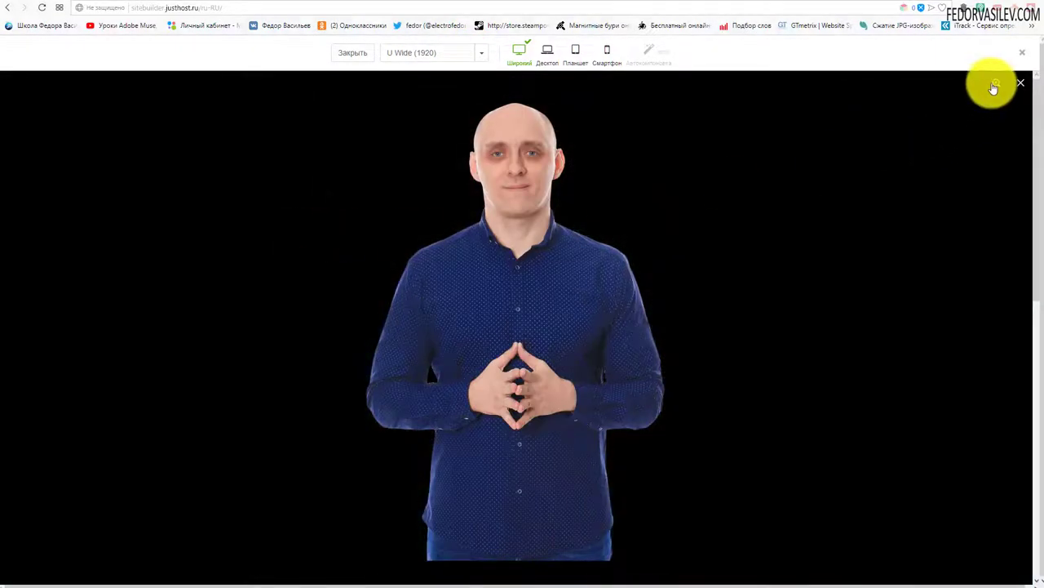
pyautogui.click(993, 84)
pyautogui.click(992, 84)
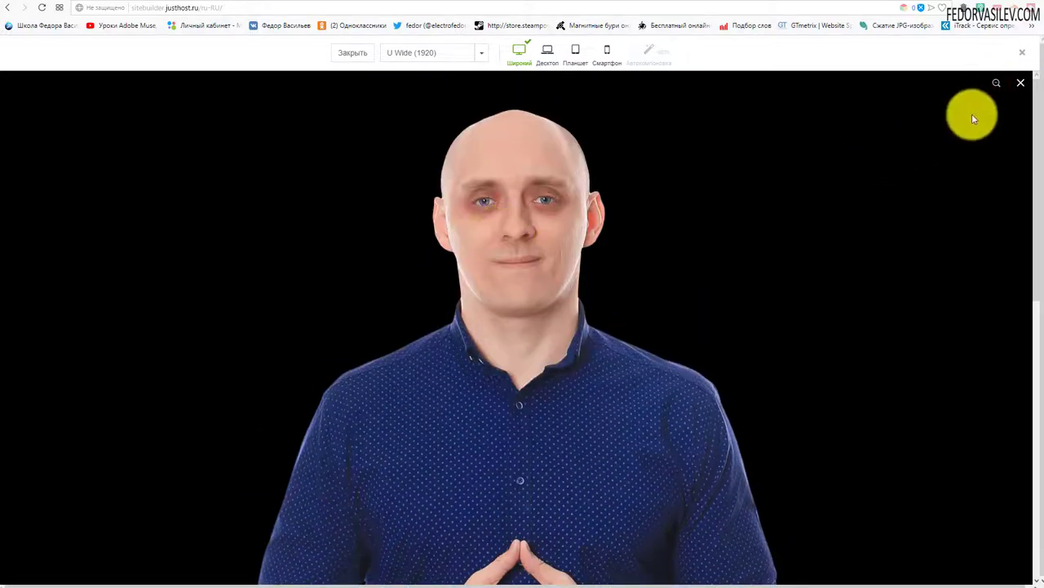
pyautogui.click(1020, 85)
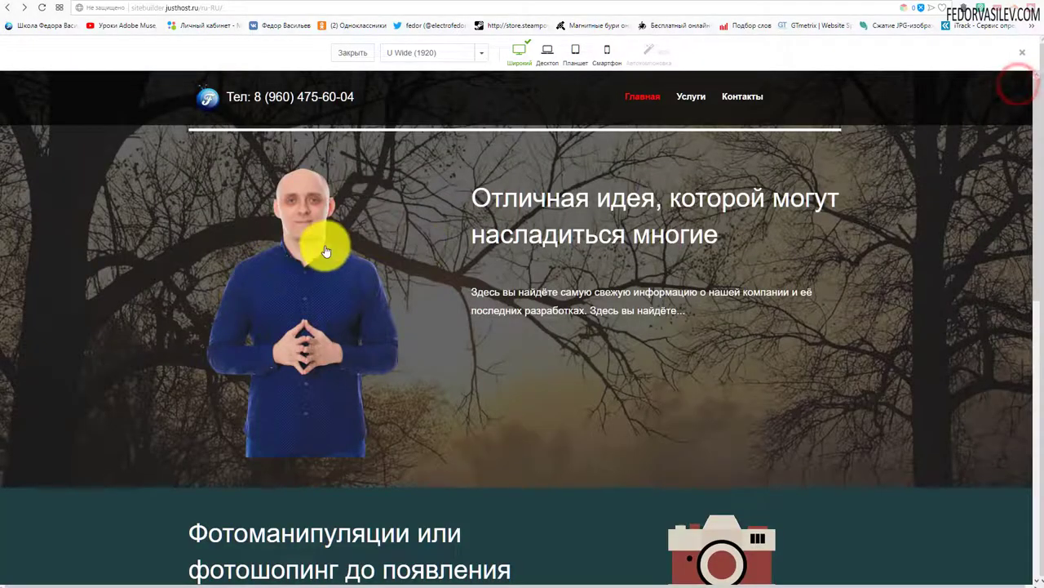
pyautogui.click(297, 273)
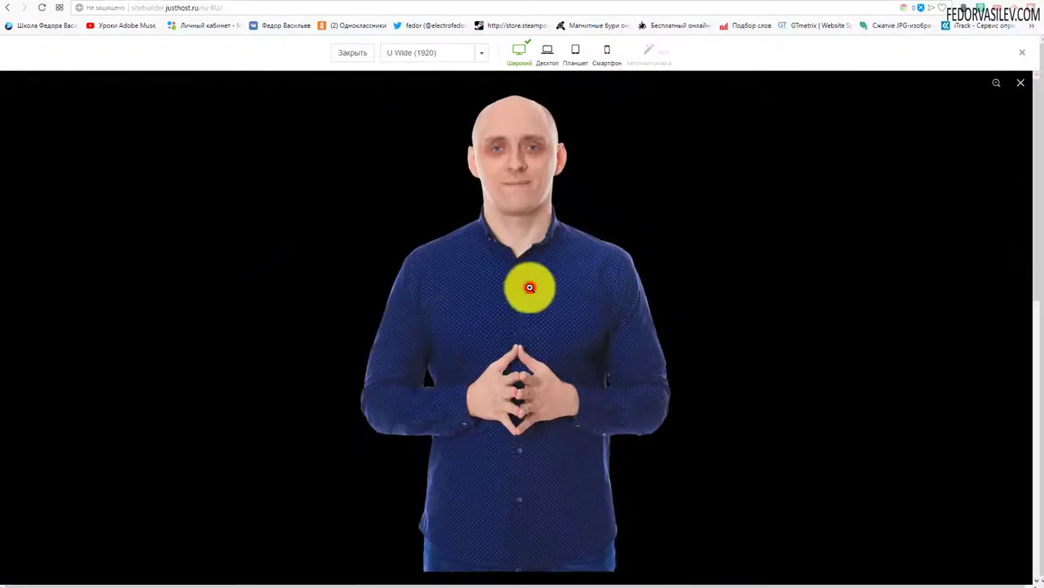
pyautogui.click(530, 288)
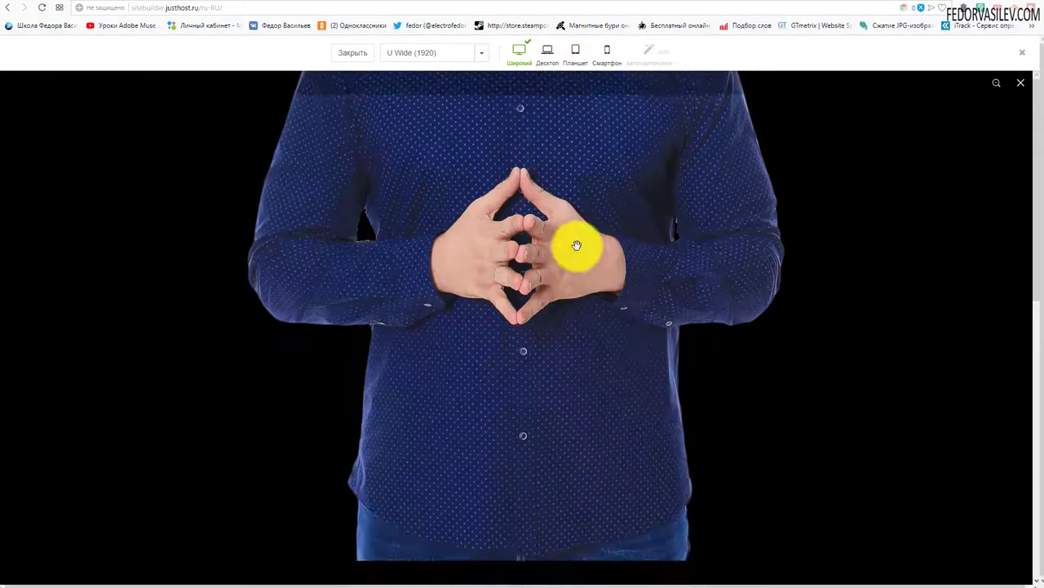
pyautogui.click(581, 242)
pyautogui.click(1018, 85)
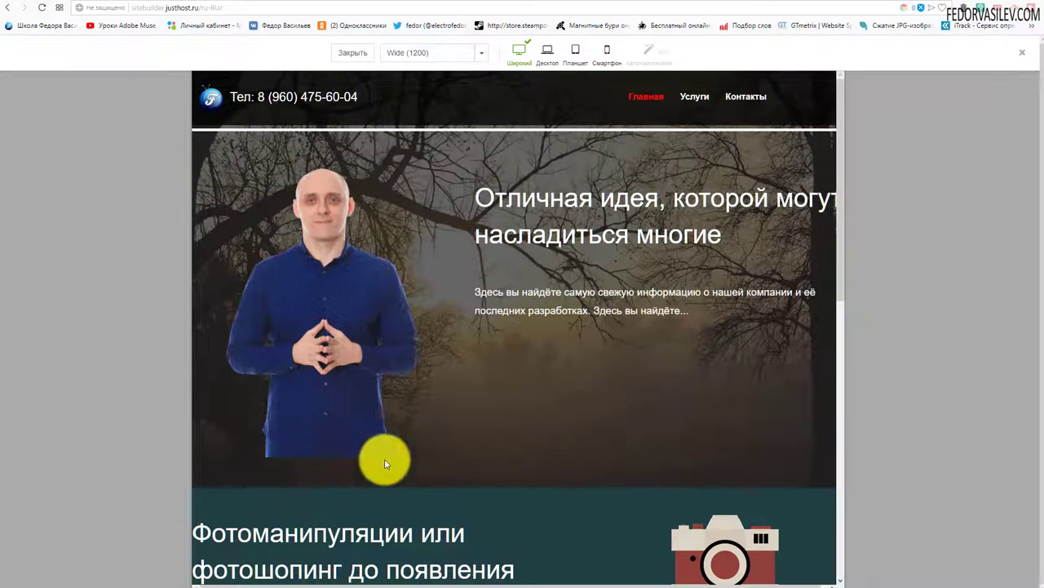
pyautogui.click(346, 54)
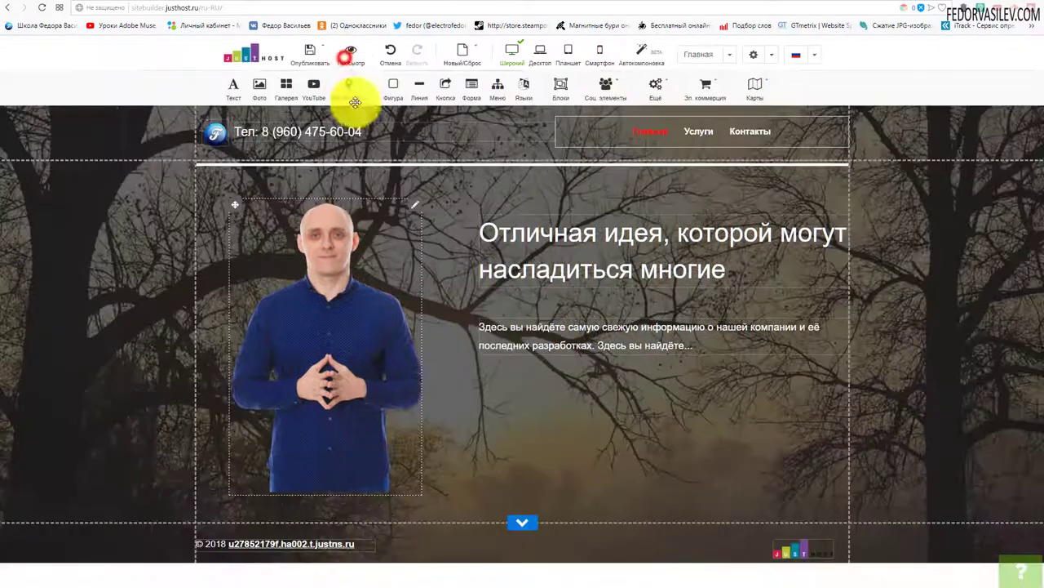
# Set the bottom offset of the Главная page body to 0 and apply the page properties.
pyautogui.rightClick(367, 506)
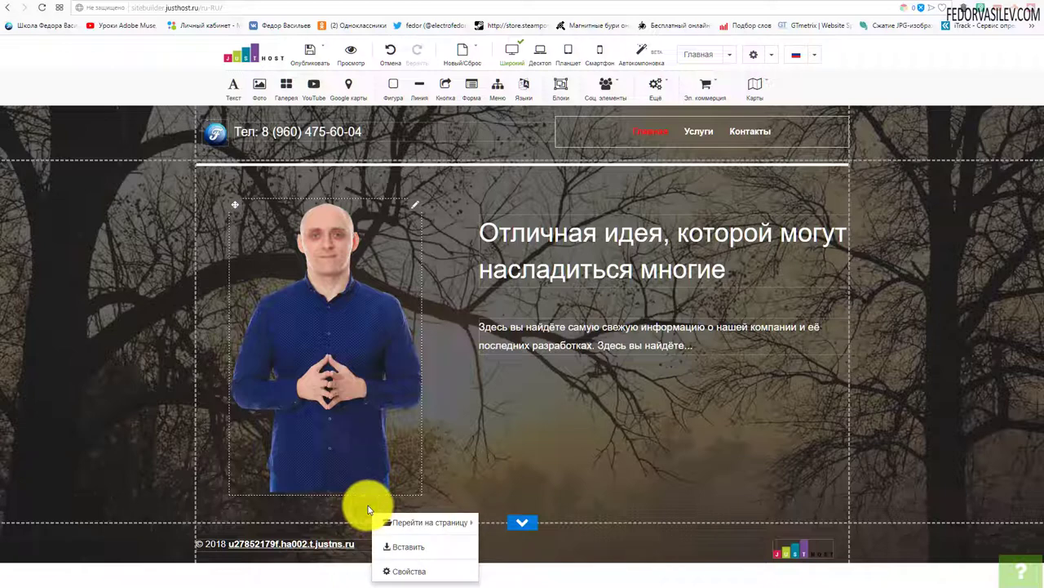
pyautogui.click(408, 570)
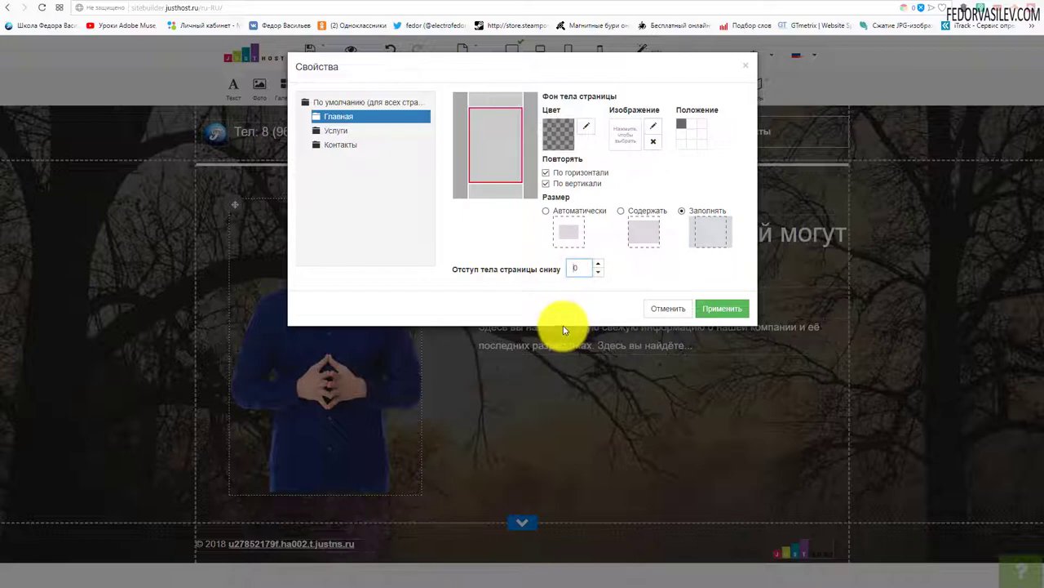
pyautogui.click(730, 310)
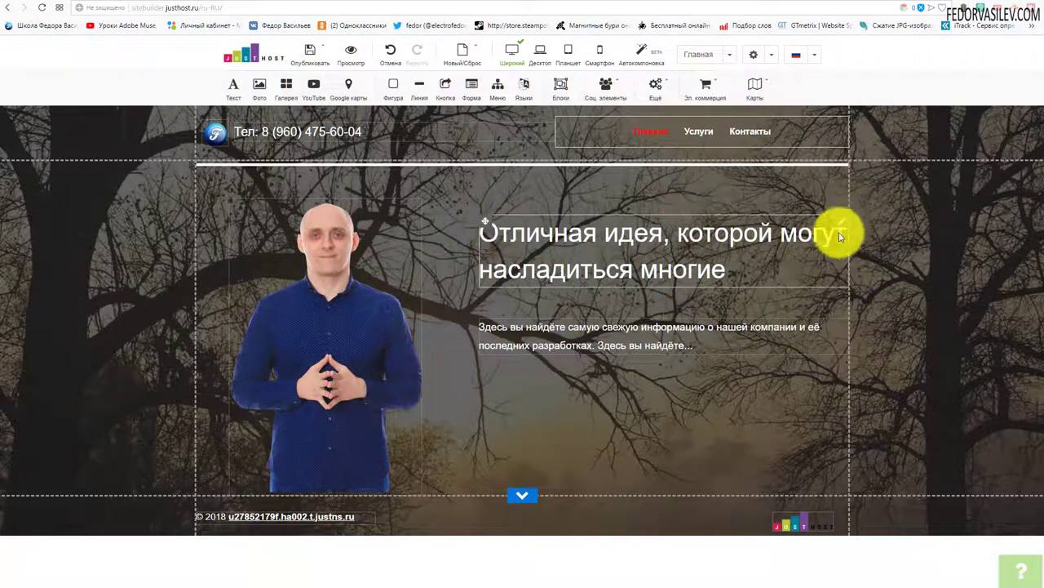
# Change the text style of the title «Отличная идея, которой могут насладиться многие» to Heading 2.
pyautogui.click(655, 257)
pyautogui.tripleClick(649, 265)
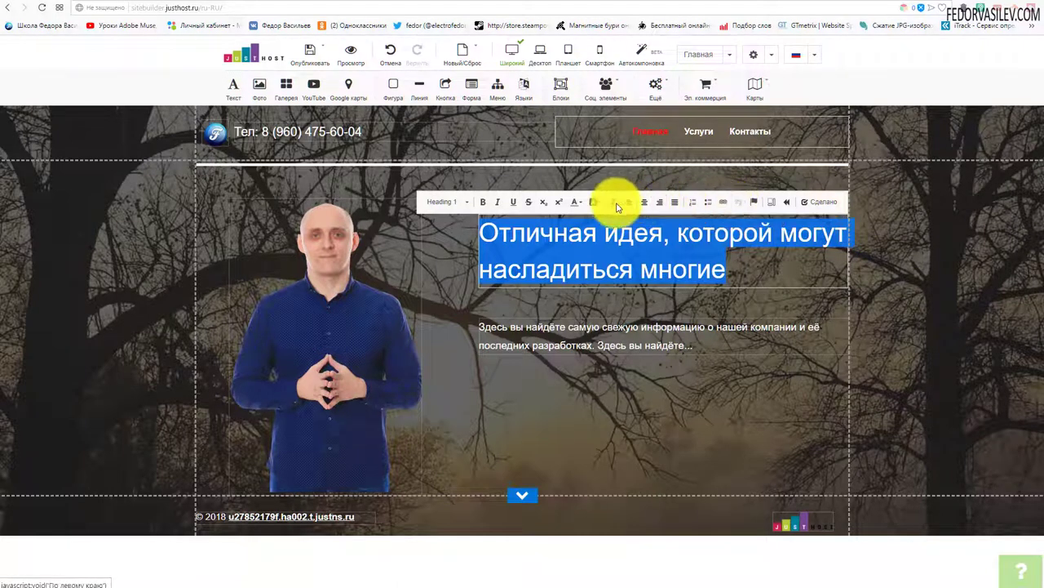
pyautogui.click(462, 202)
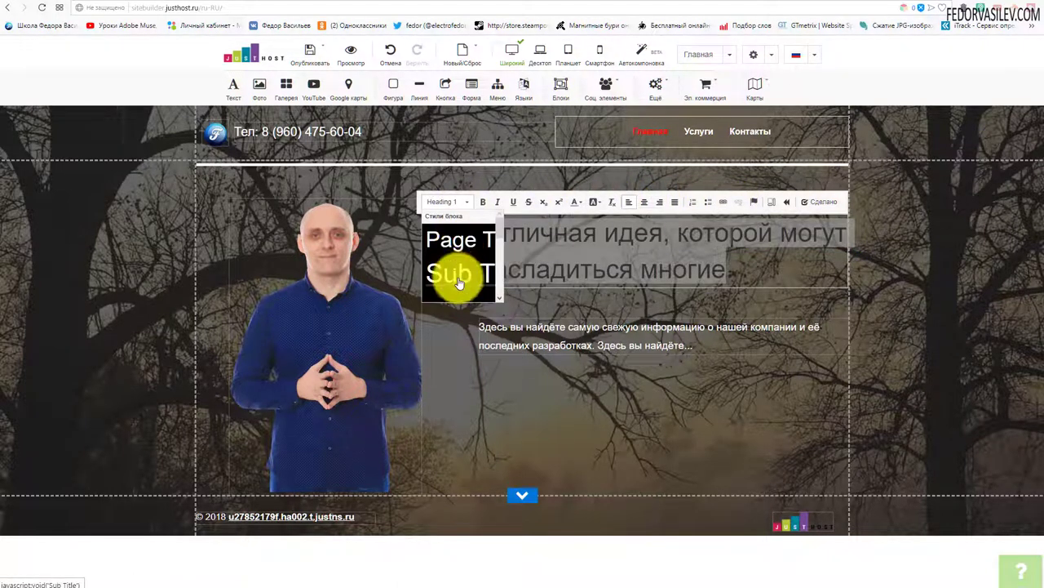
pyautogui.scroll(-2, 457, 275)
pyautogui.click(454, 232)
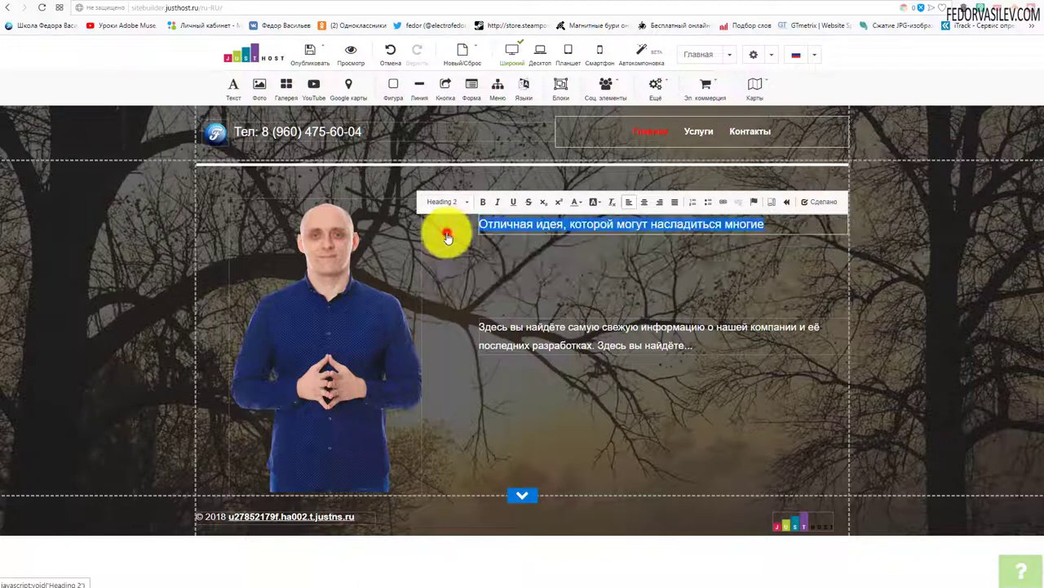
# Apply the Heading 1 style to the title, replace its text with the school's name, and finish editing.
pyautogui.click(445, 202)
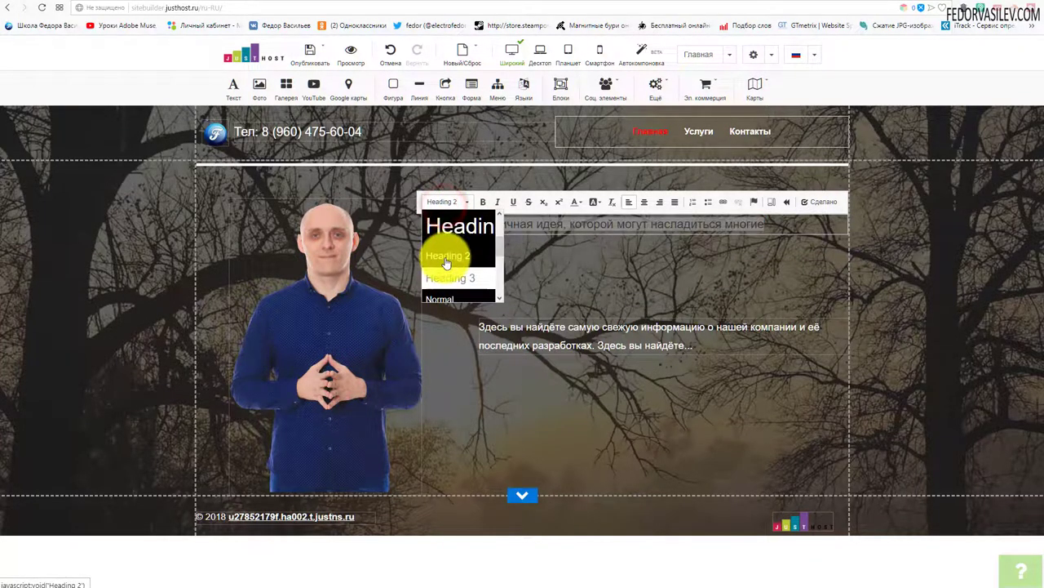
pyautogui.click(448, 229)
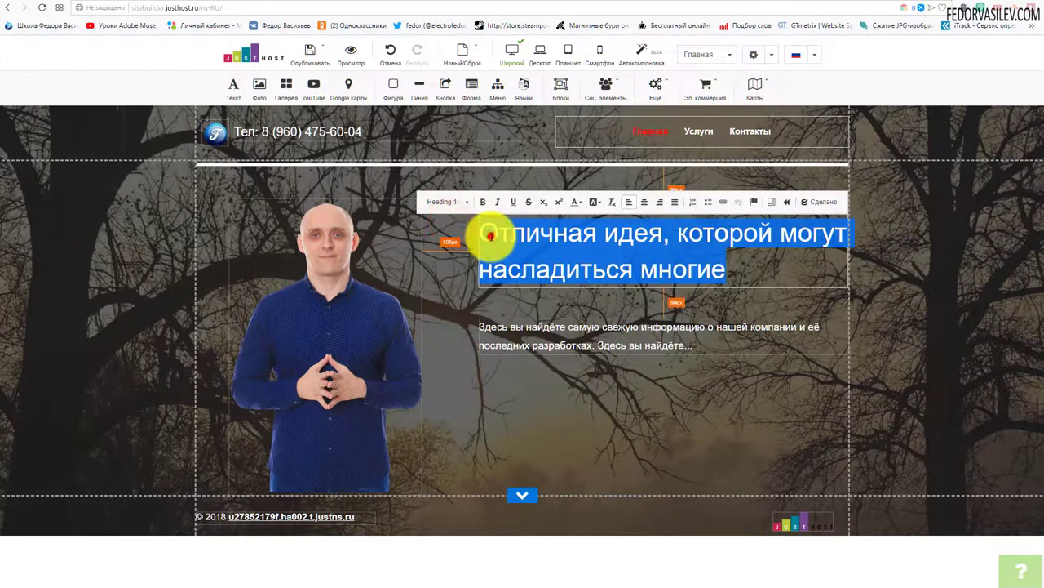
pyautogui.click(488, 234)
pyautogui.moveTo(485, 232); pyautogui.dragTo(774, 282)
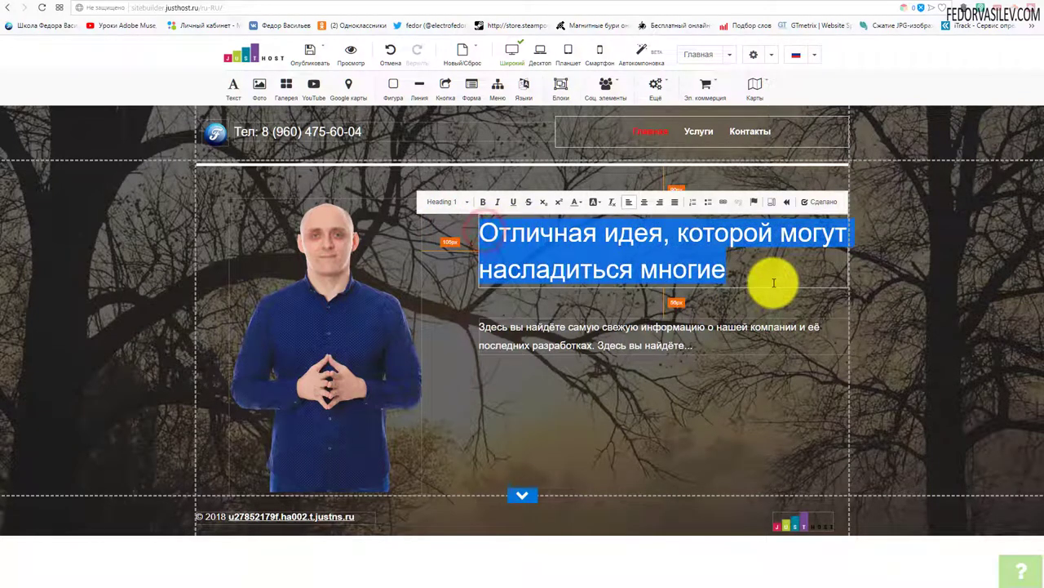
pyautogui.write('Школа Федора Васильева')
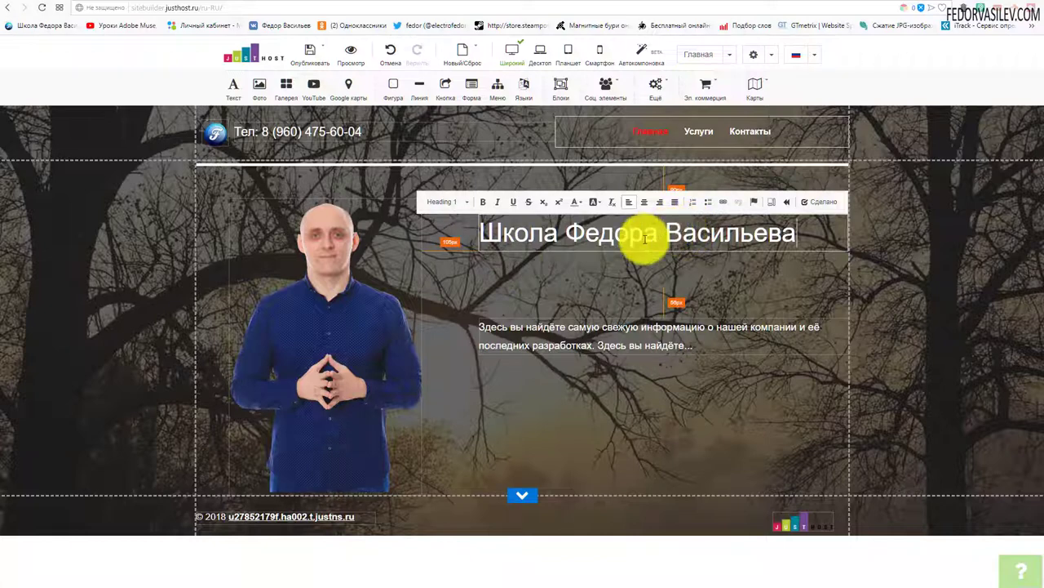
pyautogui.click(809, 205)
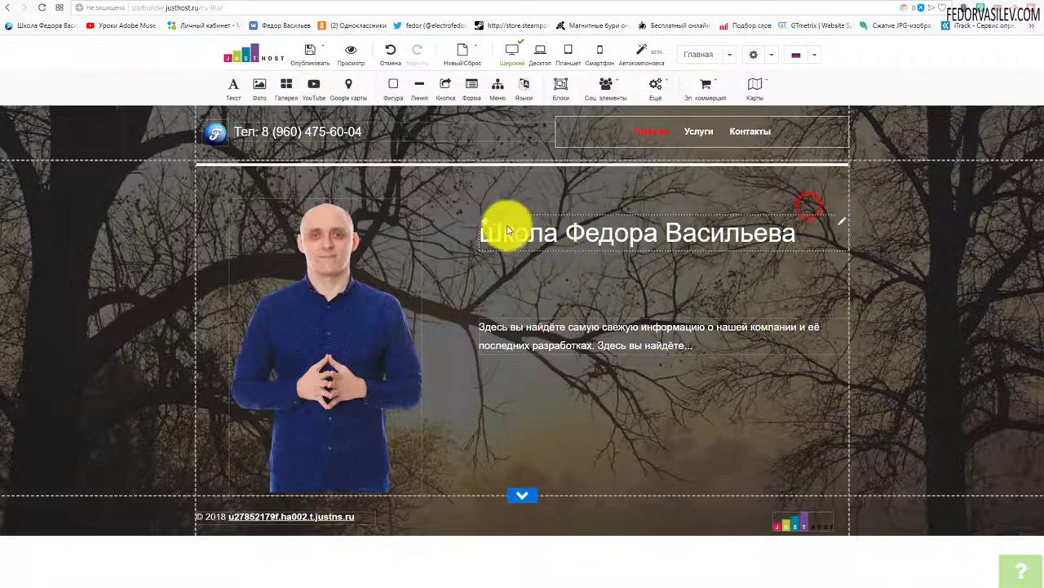
# Move the heading down and left to sit just above the paragraph, and check the page in the U Wide (1920) preview.
pyautogui.moveTo(484, 223); pyautogui.dragTo(463, 270)
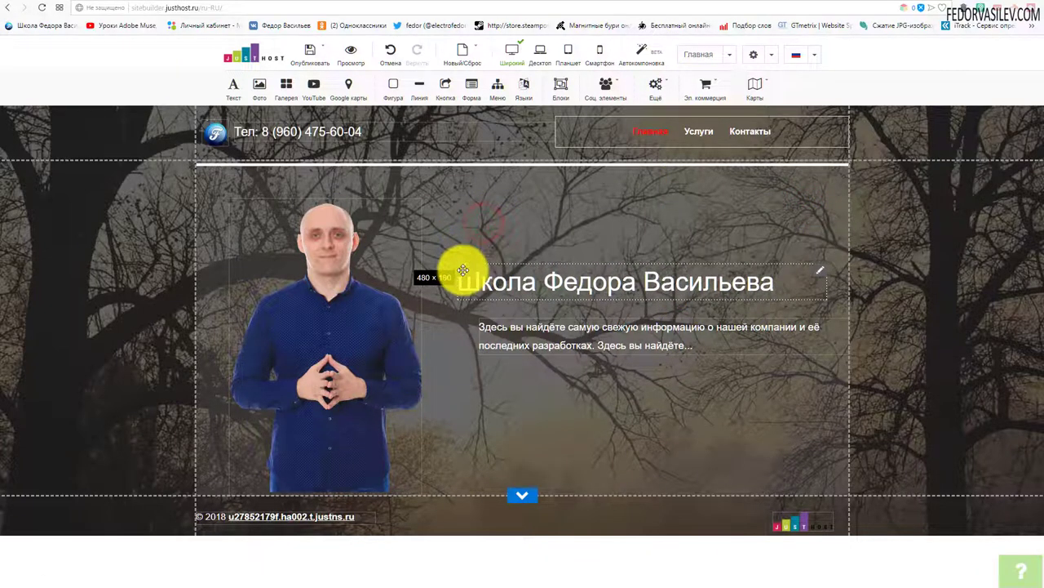
pyautogui.click(347, 63)
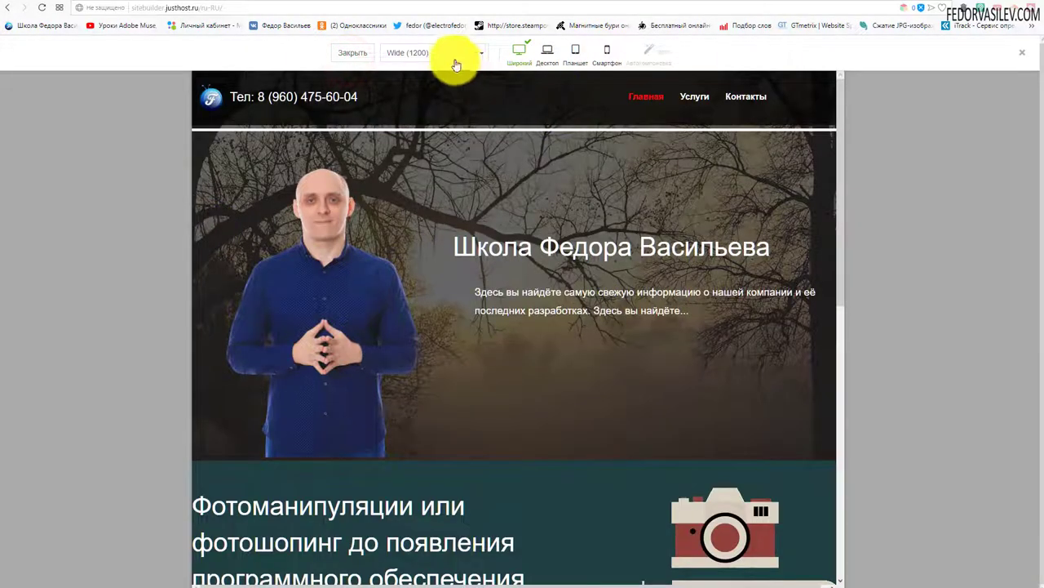
pyautogui.click(452, 54)
pyautogui.click(427, 143)
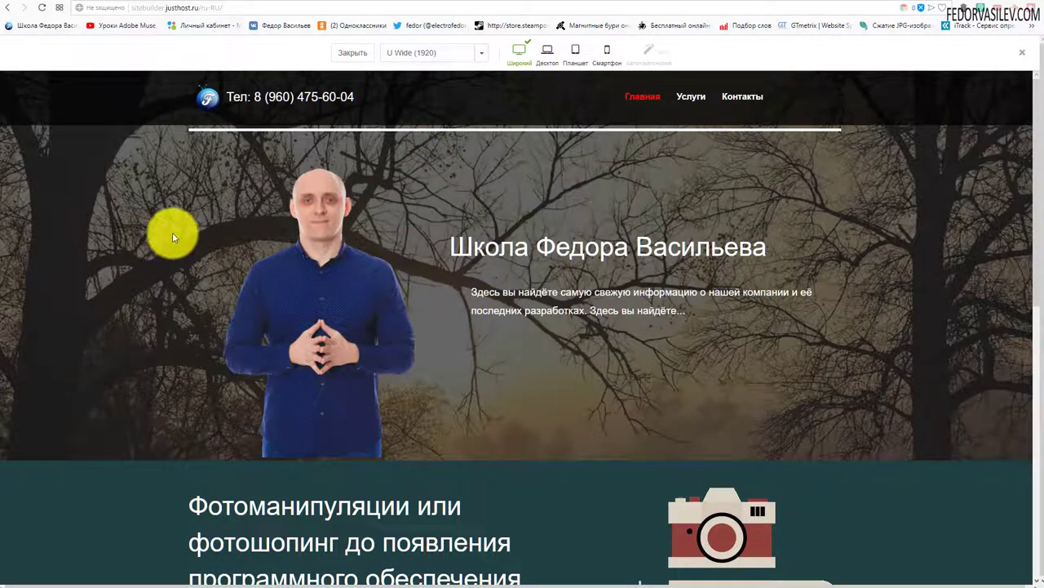
pyautogui.press('Escape')
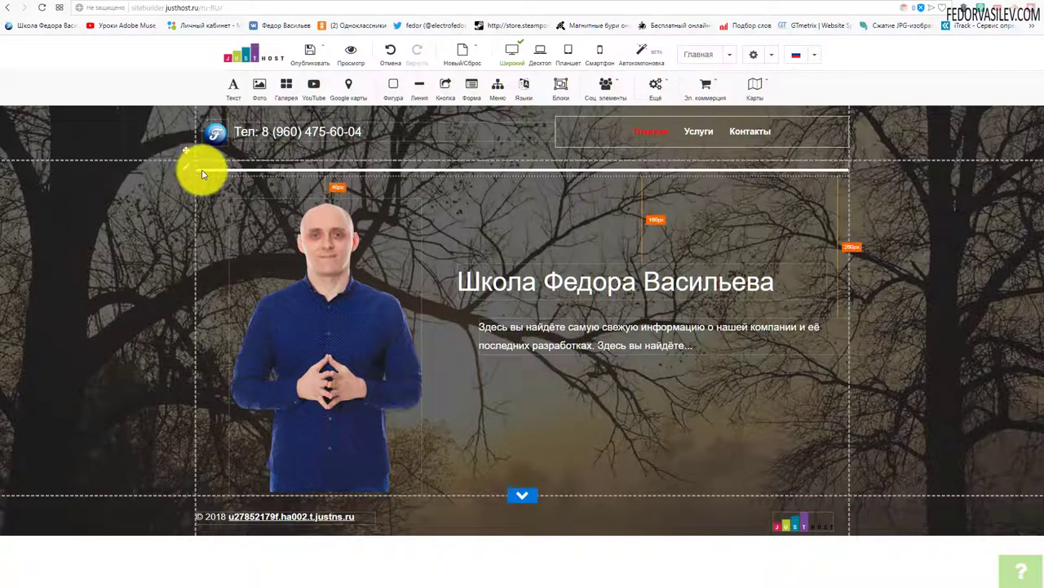
# Delete the white horizontal line below the site header.
pyautogui.click(206, 174)
pyautogui.moveTo(219, 175); pyautogui.dragTo(221, 175)
pyautogui.click(252, 319)
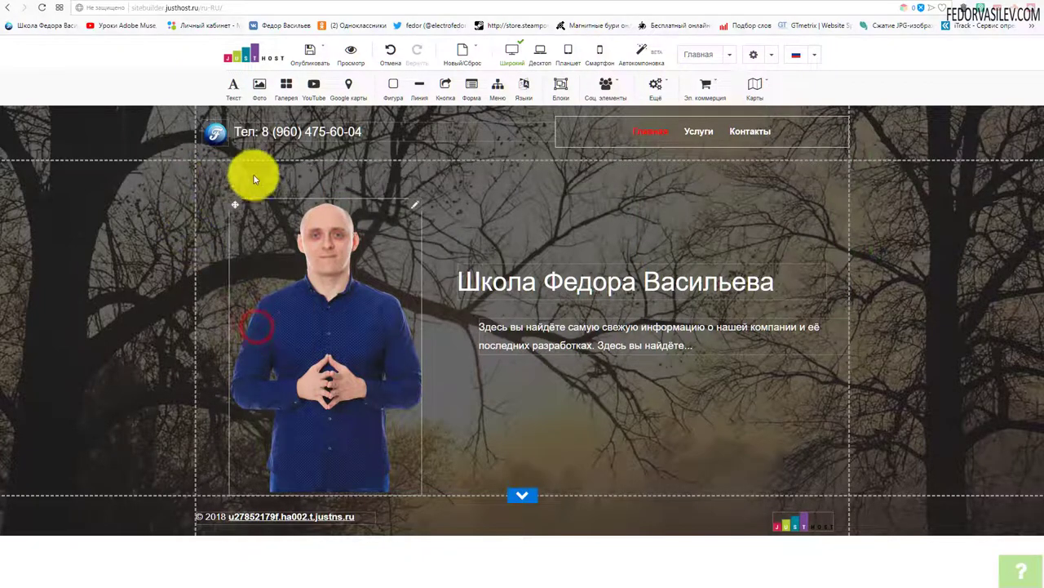
pyautogui.click(310, 52)
pyautogui.click(319, 99)
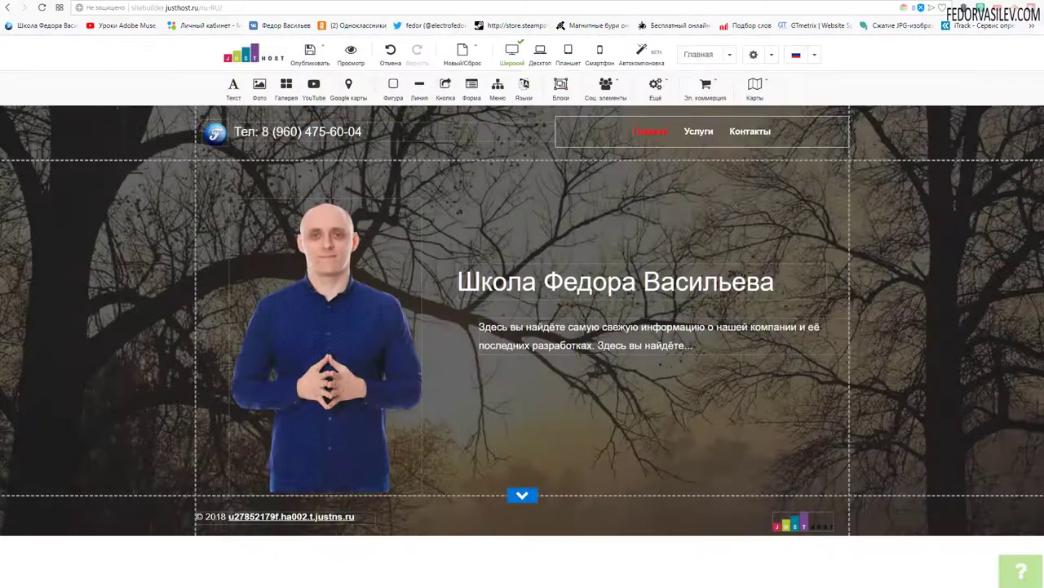
# Shift the paragraph left under the heading and replace its text with «Хотите освоить сайтостроение быстро и доступно?» plus a second line inviting visitors to the school.
pyautogui.moveTo(478, 327); pyautogui.dragTo(466, 322)
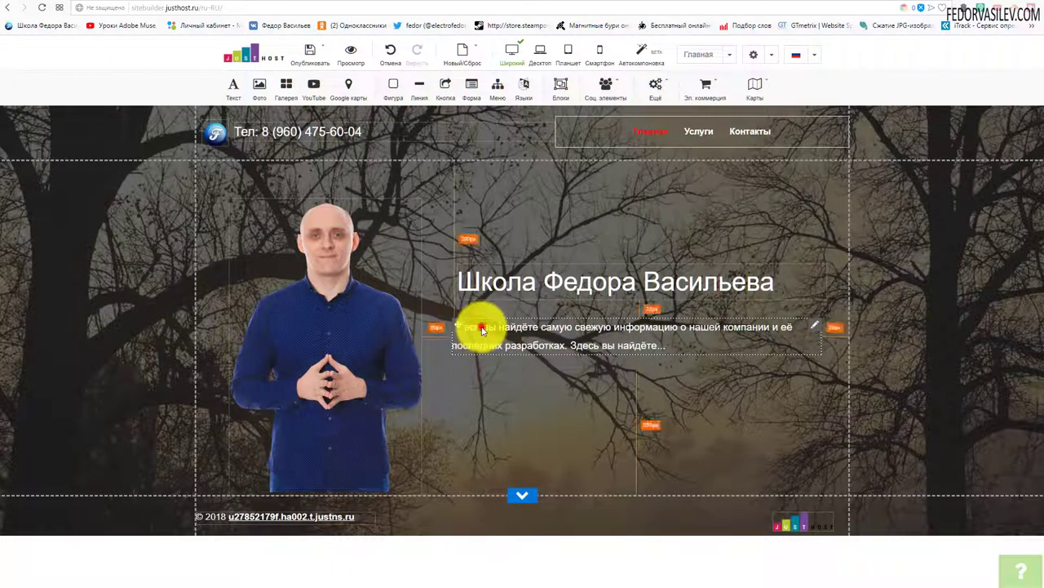
pyautogui.doubleClick(482, 329)
pyautogui.press('Delete')
pyautogui.click(482, 327)
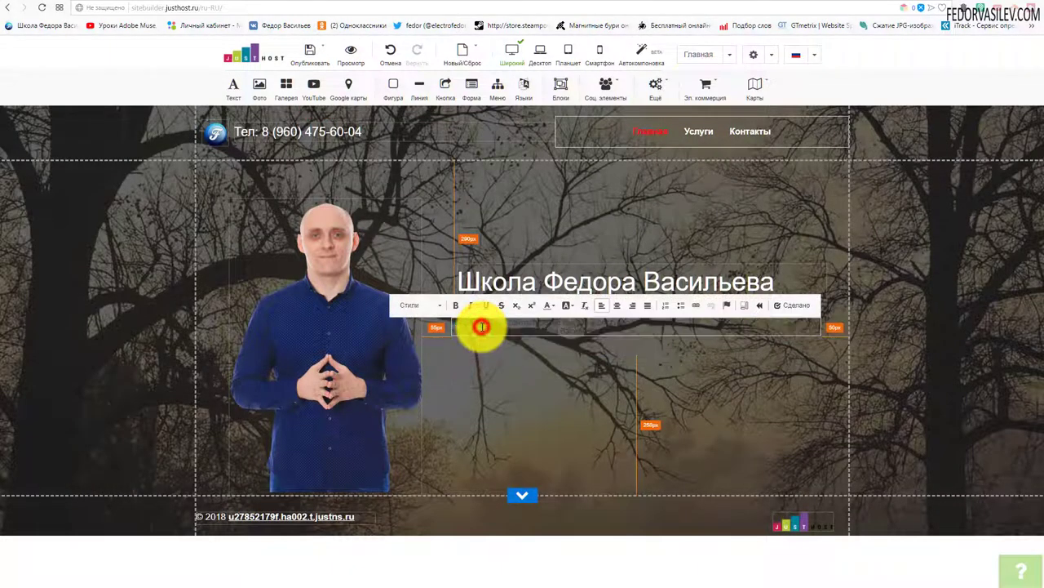
pyautogui.hotkey('ctrl', 'z')
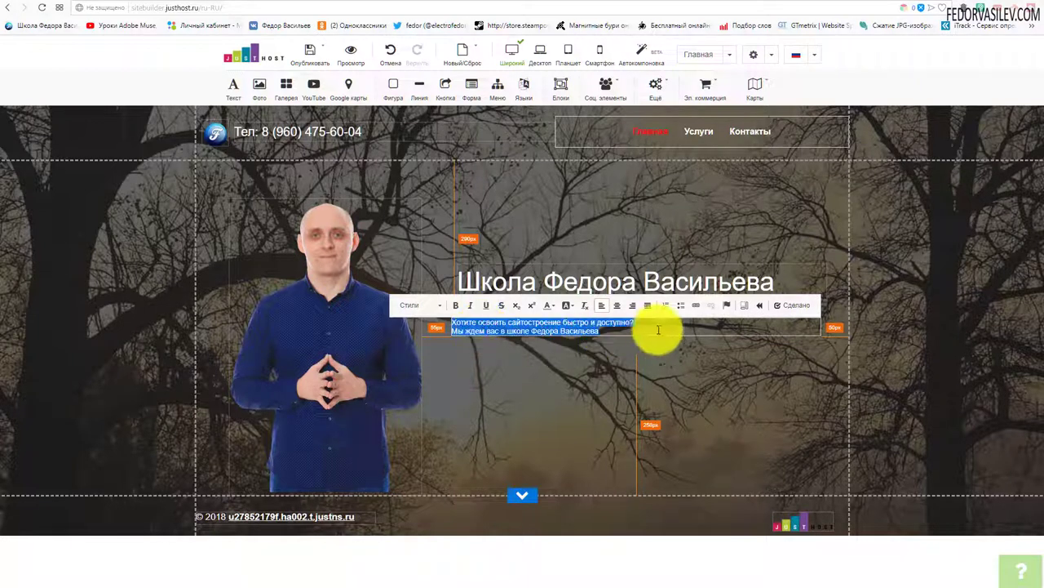
# Apply the Normal style and a white text colour to the new two-line text.
pyautogui.click(581, 308)
pyautogui.click(416, 305)
pyautogui.scroll(-5, 425, 344)
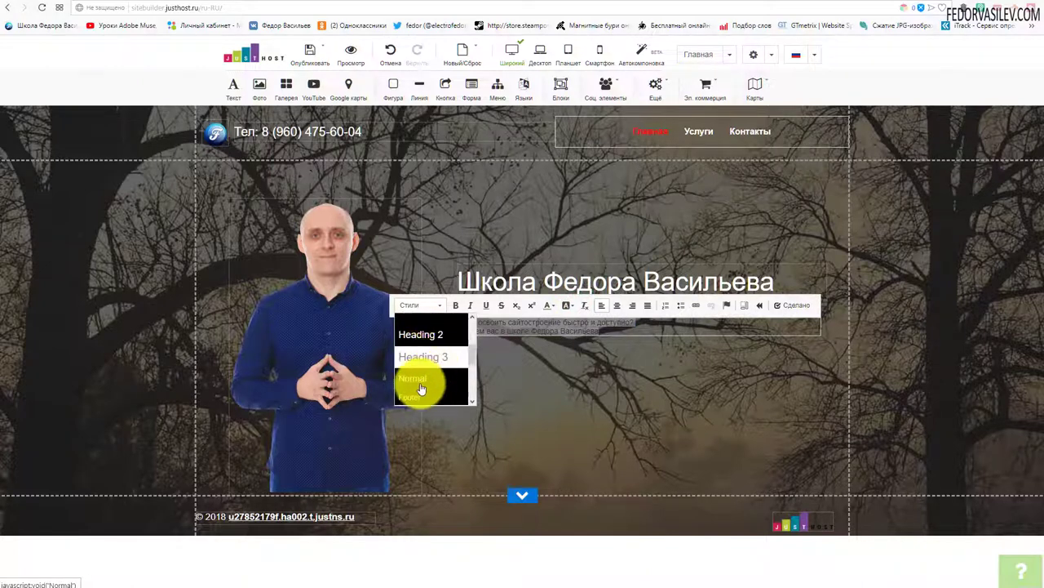
pyautogui.click(420, 384)
pyautogui.click(548, 305)
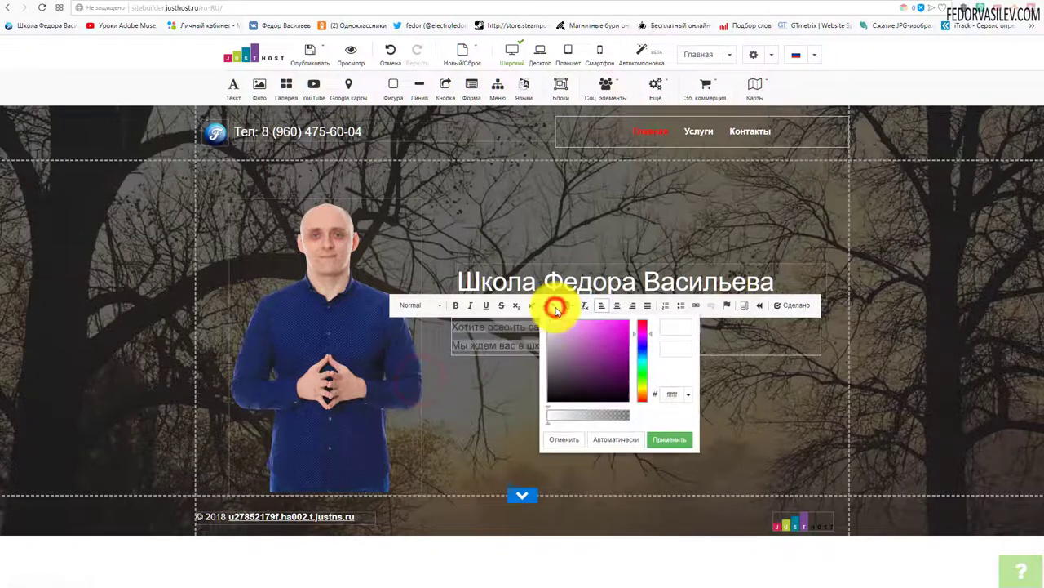
pyautogui.click(669, 439)
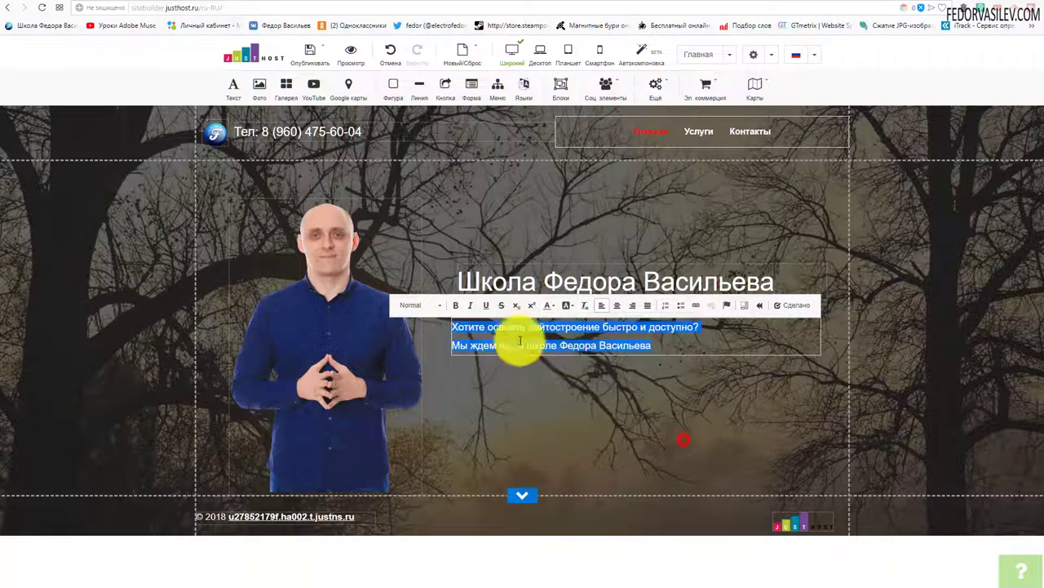
# Centre both lines of the text, finish editing, and move the text block slightly up towards the heading.
pyautogui.tripleClick(614, 347)
pyautogui.hotkey('ctrl', 'a')
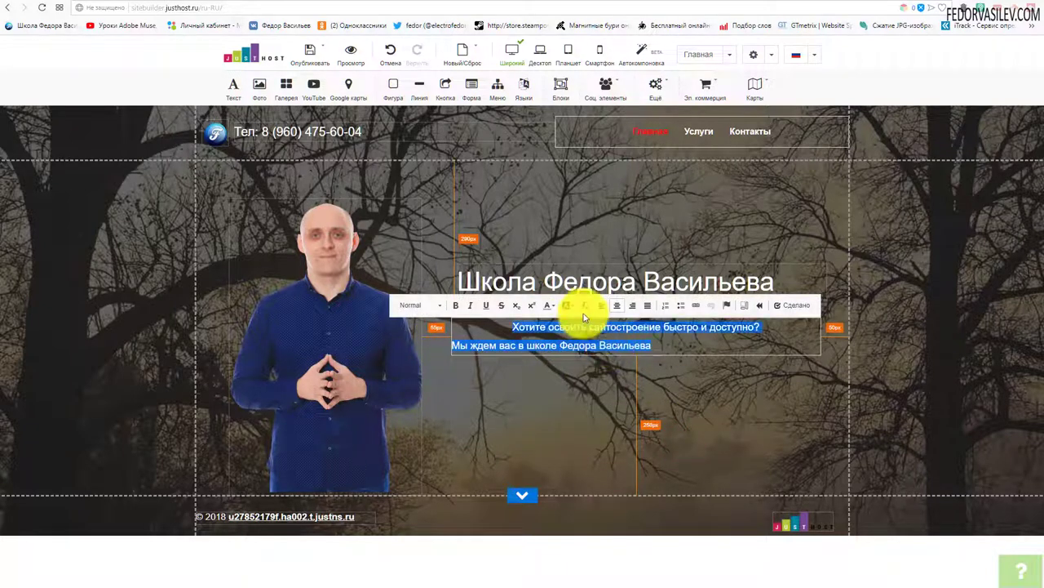
pyautogui.click(602, 305)
pyautogui.click(616, 305)
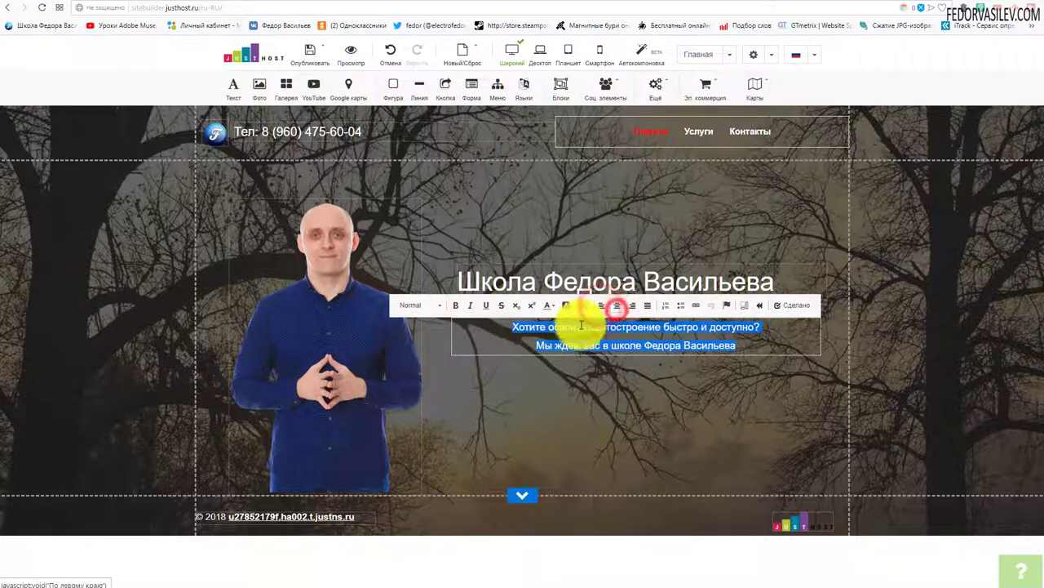
pyautogui.click(790, 307)
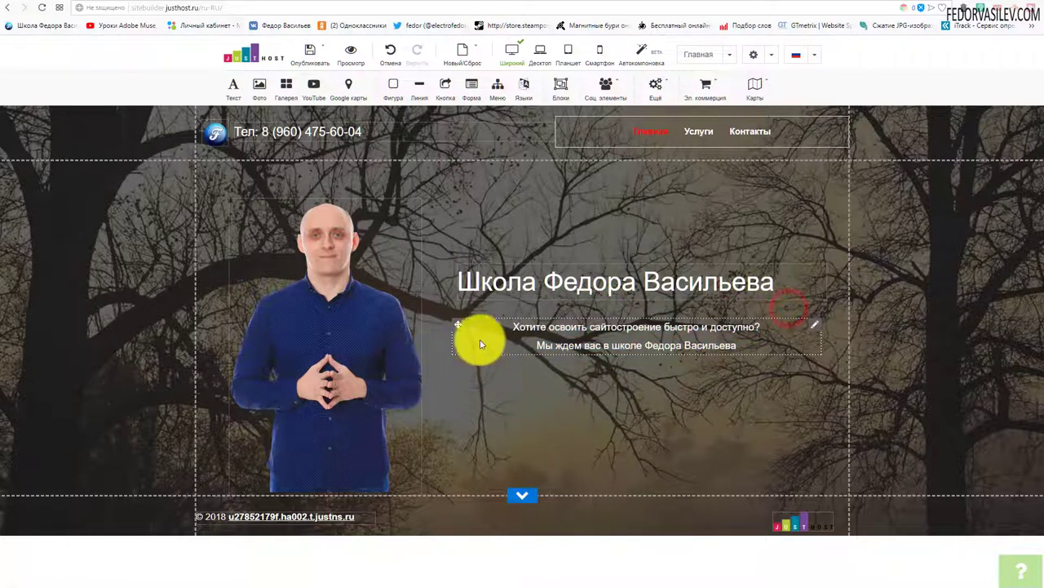
pyautogui.click(457, 321)
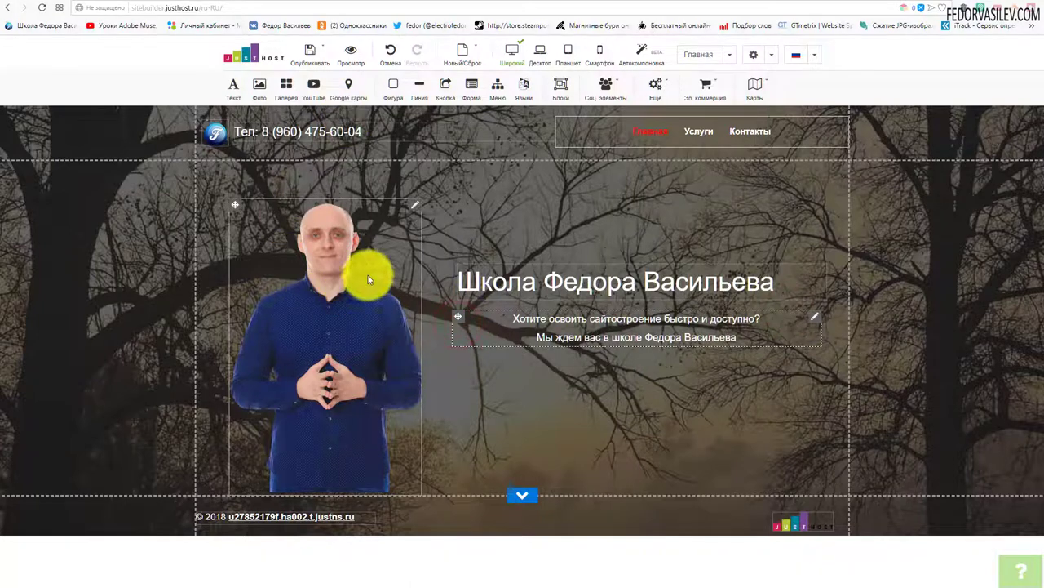
# Preview the centred text at U Wide (1920), close the preview, and nudge the text block to line up with the heading.
pyautogui.click(350, 53)
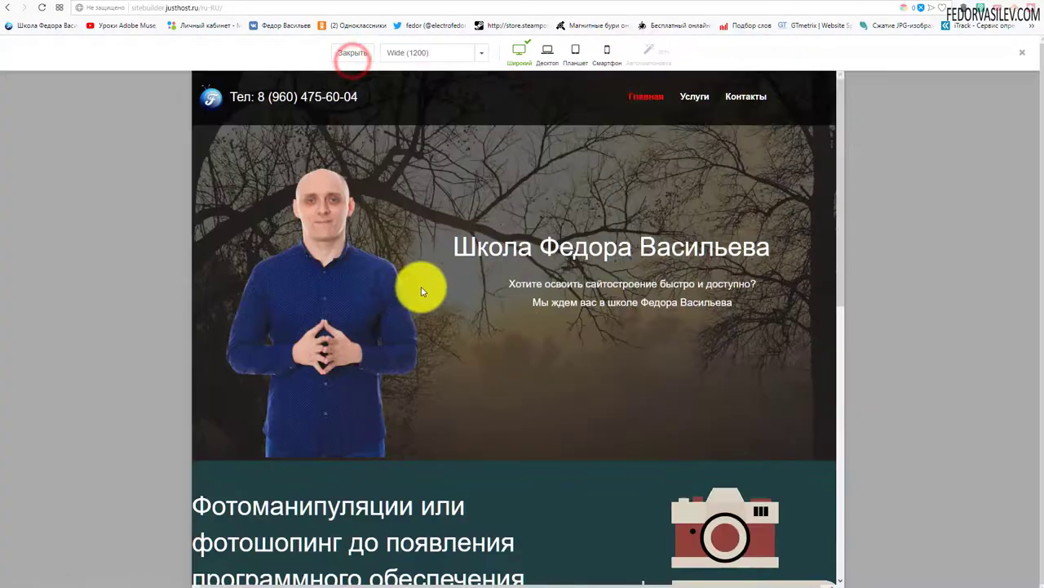
pyautogui.click(463, 51)
pyautogui.click(426, 143)
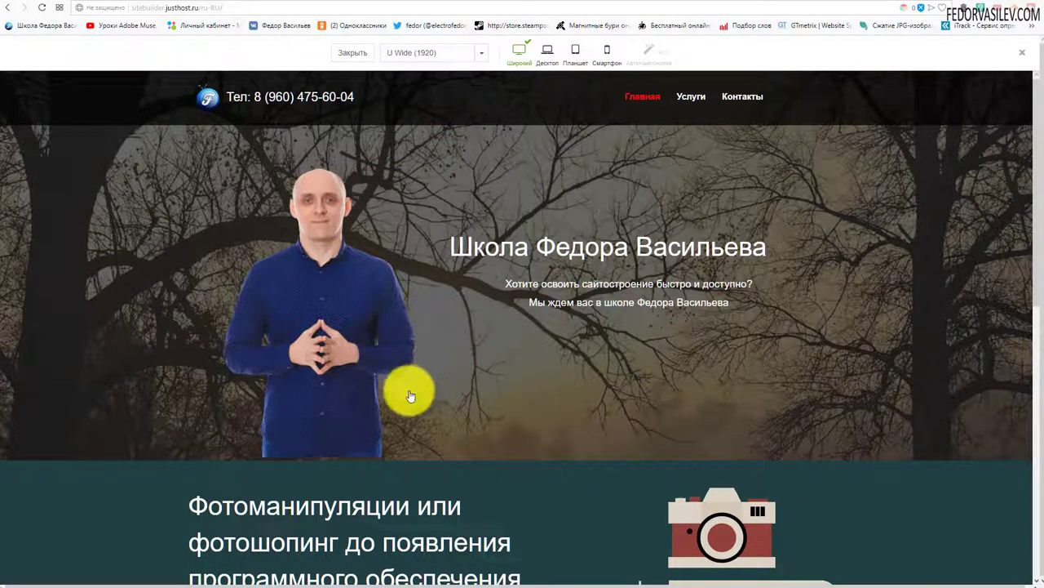
pyautogui.click(359, 52)
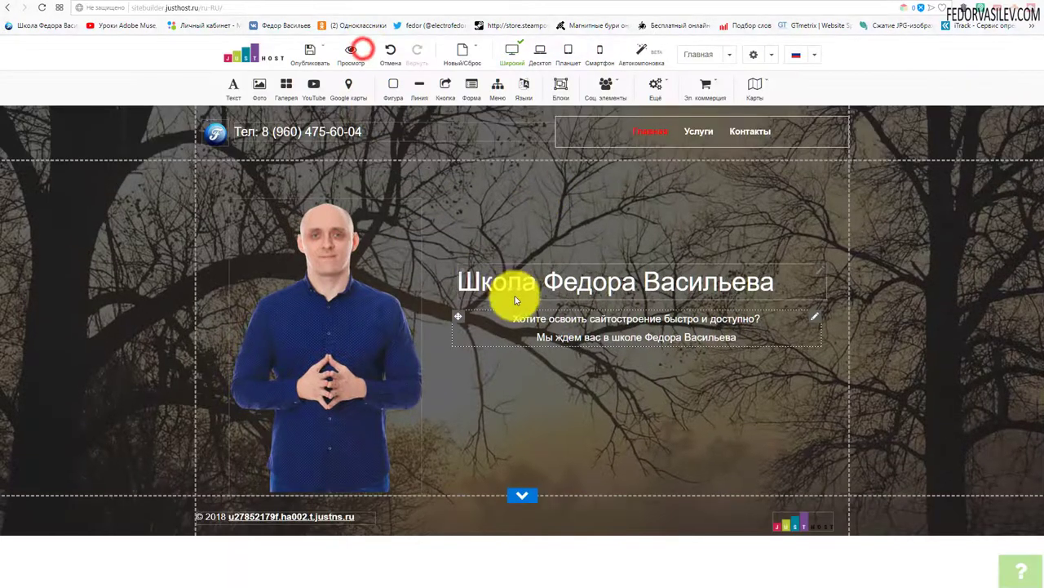
pyautogui.moveTo(458, 315); pyautogui.dragTo(457, 318)
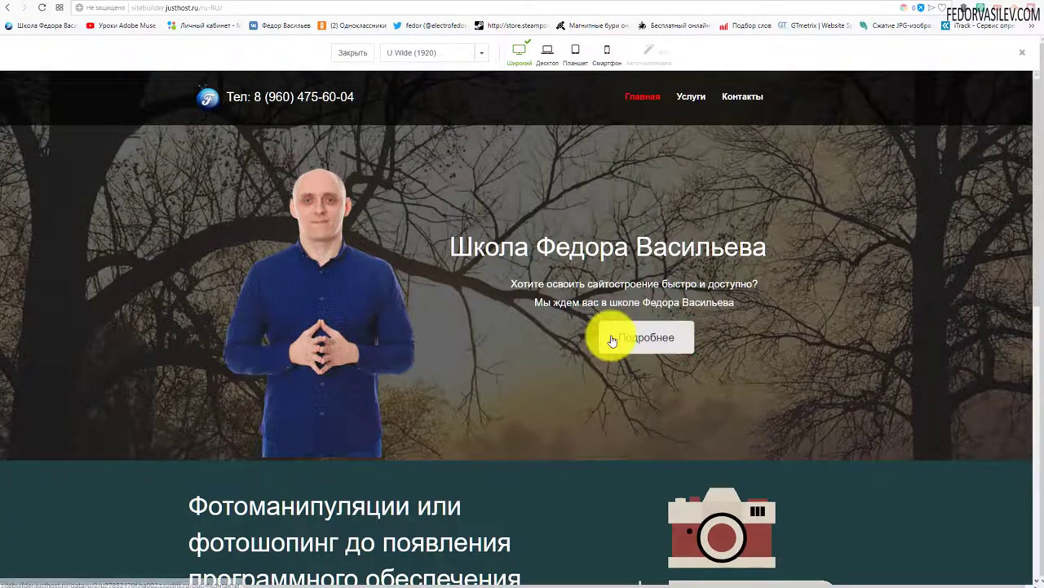
# Test the link of the «Подробнее» button twice in the U Wide (1920) preview, returning to the page top each time, and close the preview.
pyautogui.click(608, 345)
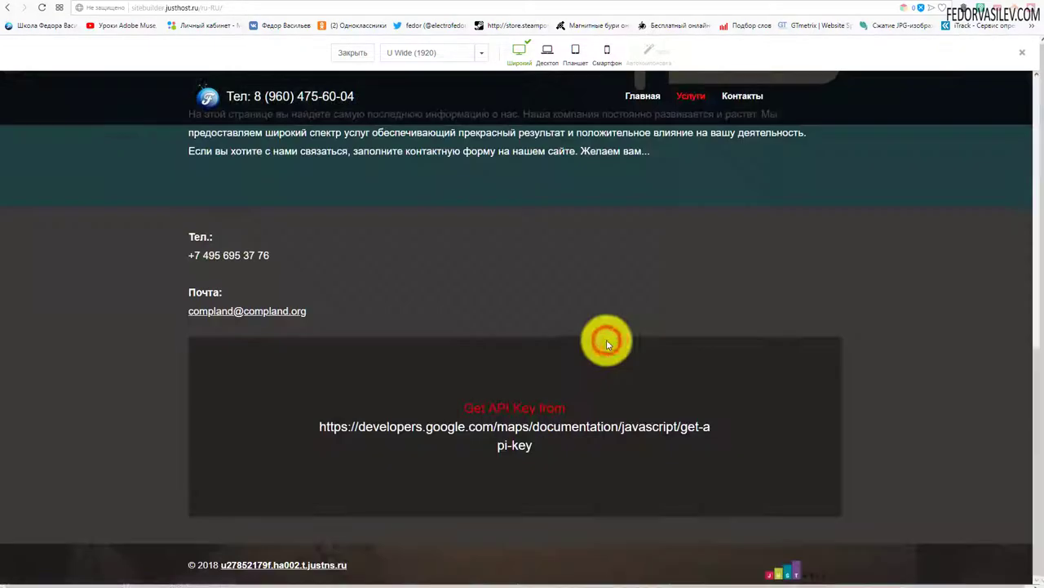
pyautogui.scroll(10, 492, 441)
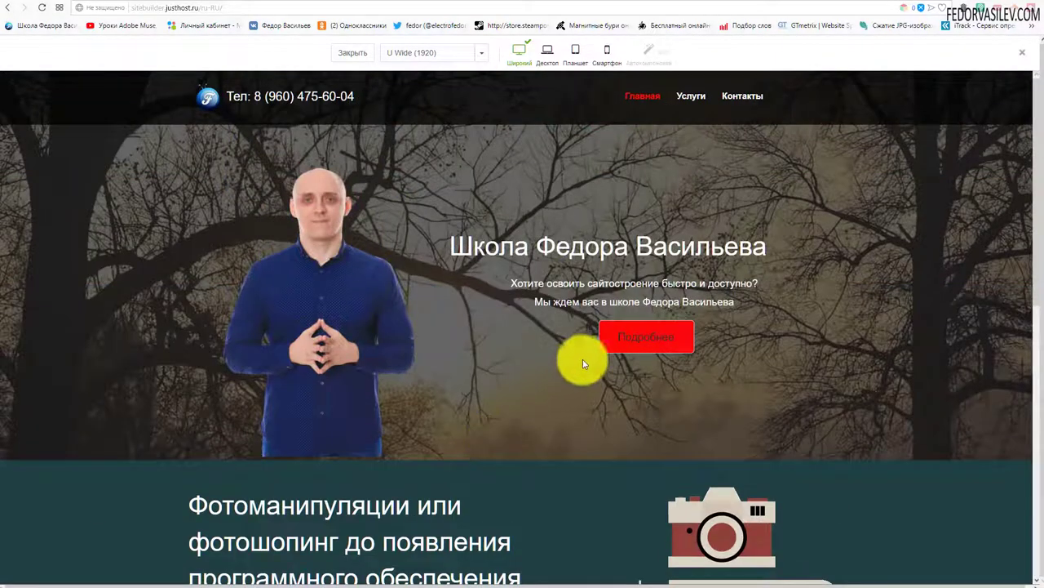
pyautogui.click(626, 338)
pyautogui.scroll(5, 583, 375)
pyautogui.scroll(-5, 583, 371)
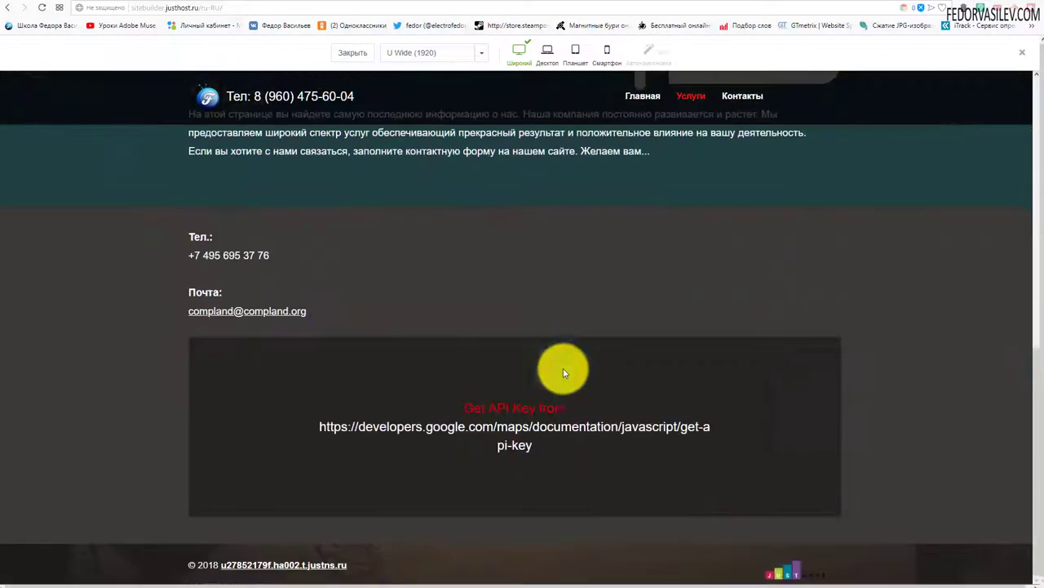
pyautogui.scroll(10, 660, 352)
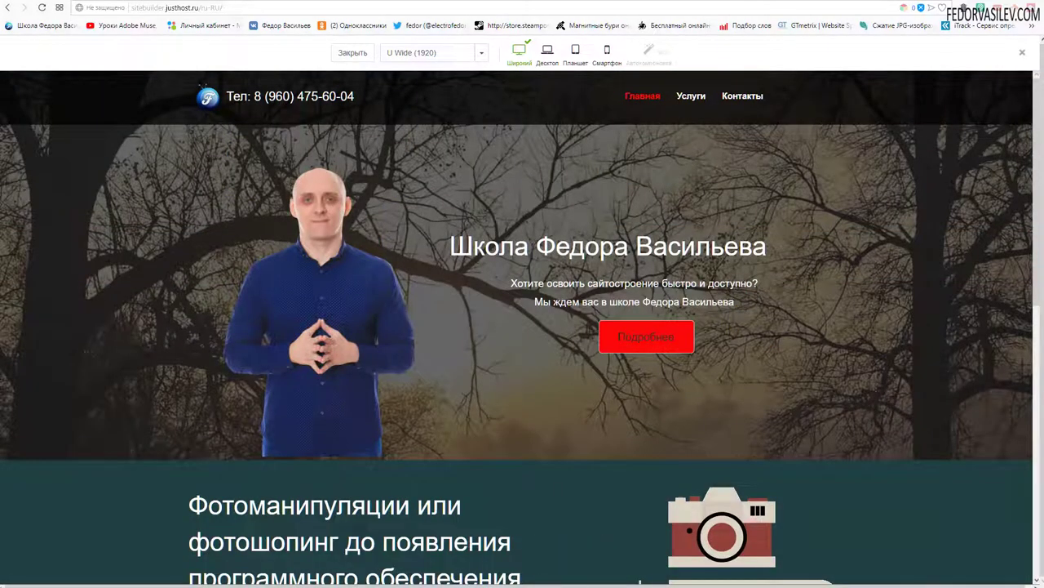
pyautogui.press('Escape')
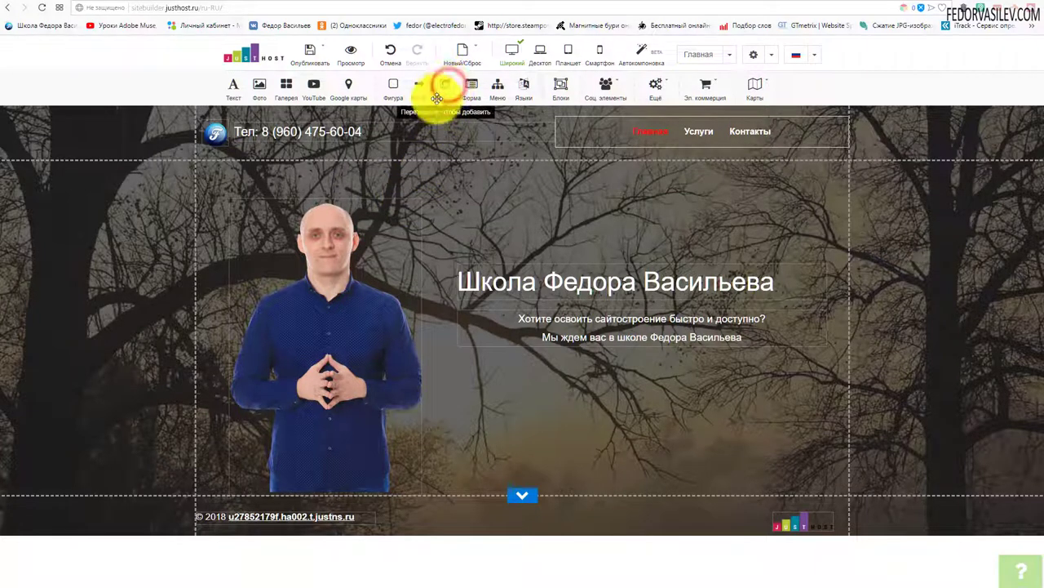
# Add a button beneath the two-line text, test it in the preview, and return to editing.
pyautogui.moveTo(446, 89)
pyautogui.mouseDown()
pyautogui.moveTo(443, 268)
pyautogui.moveTo(611, 376)
pyautogui.mouseUp()
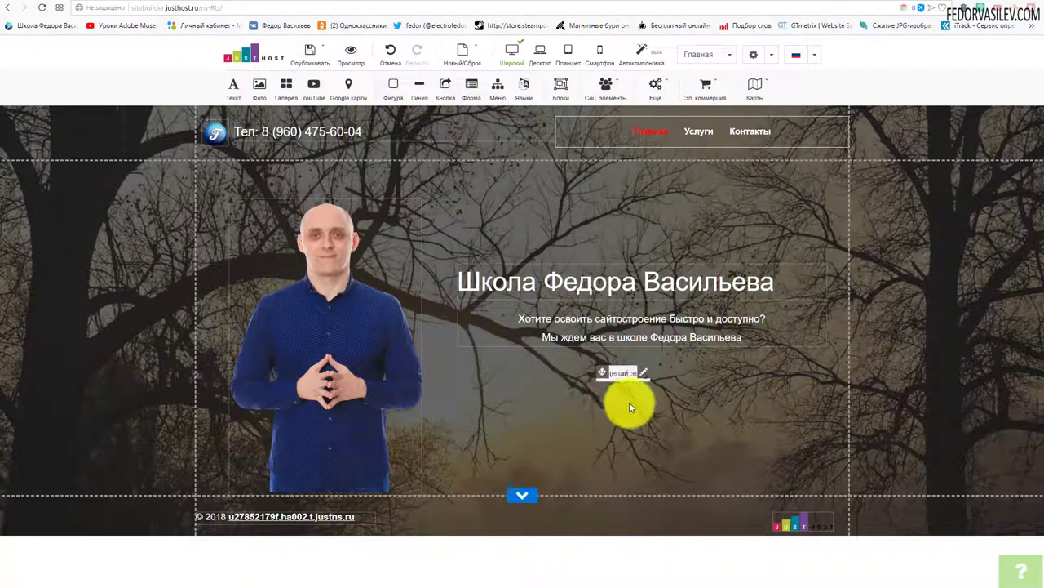
pyautogui.click(351, 53)
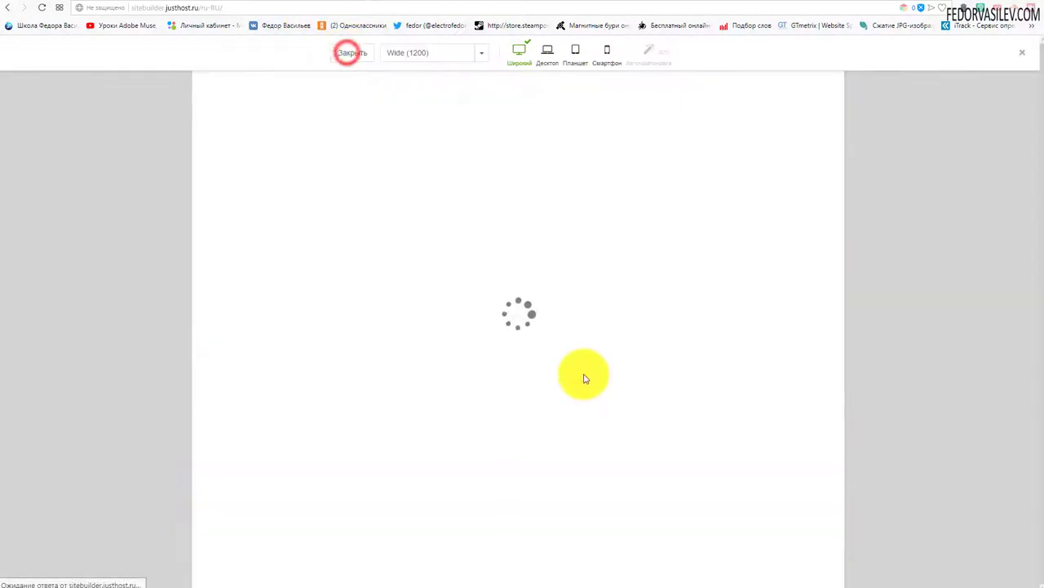
pyautogui.click(605, 340)
pyautogui.click(619, 340)
pyautogui.click(342, 54)
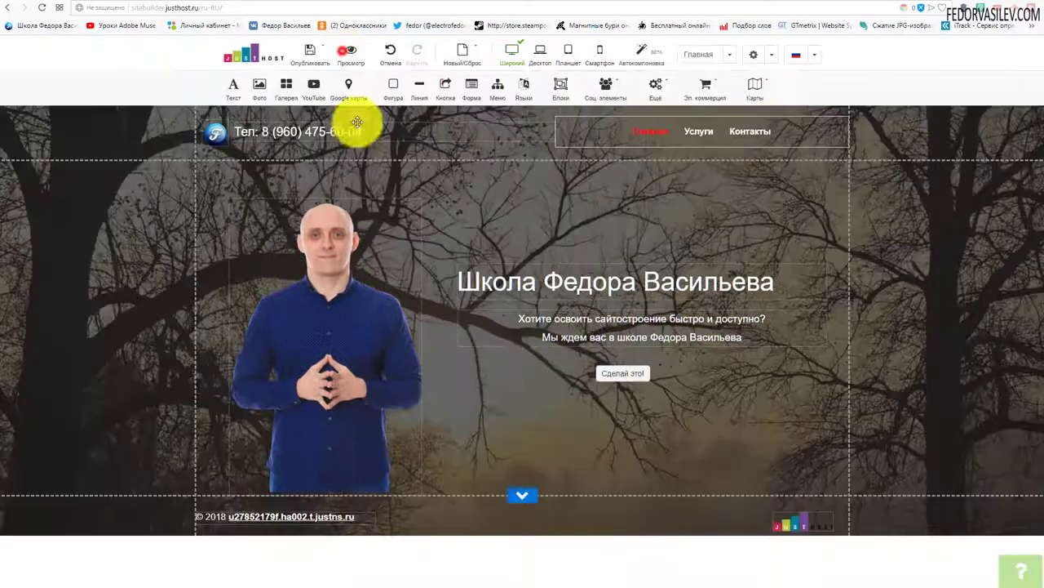
# Enlarge the button beneath the two-line text to a height of 63 px and set its label to «Подробнее».
pyautogui.click(620, 375)
pyautogui.moveTo(661, 392); pyautogui.dragTo(690, 397)
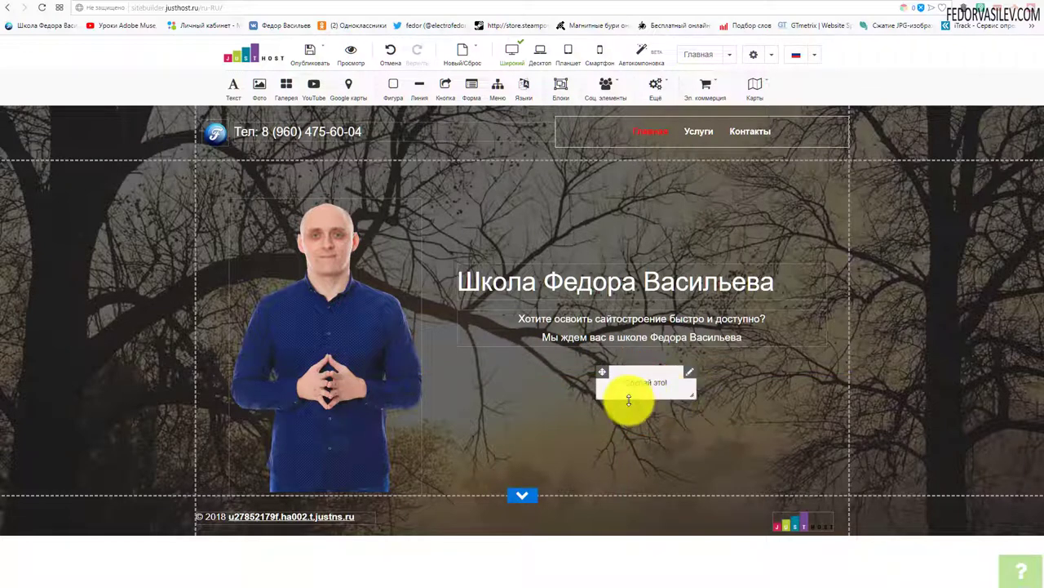
pyautogui.rightClick(692, 378)
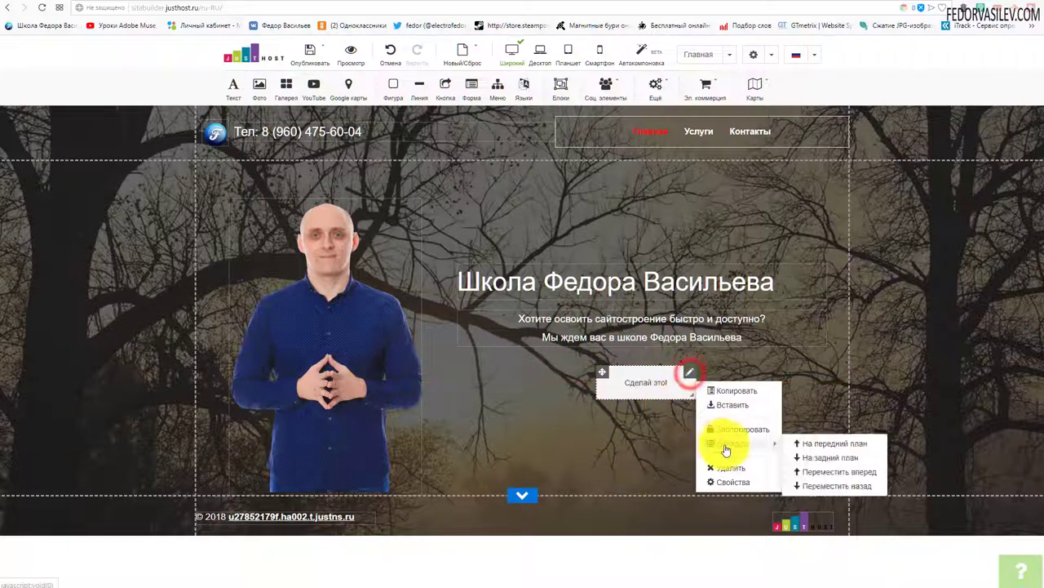
pyautogui.click(731, 485)
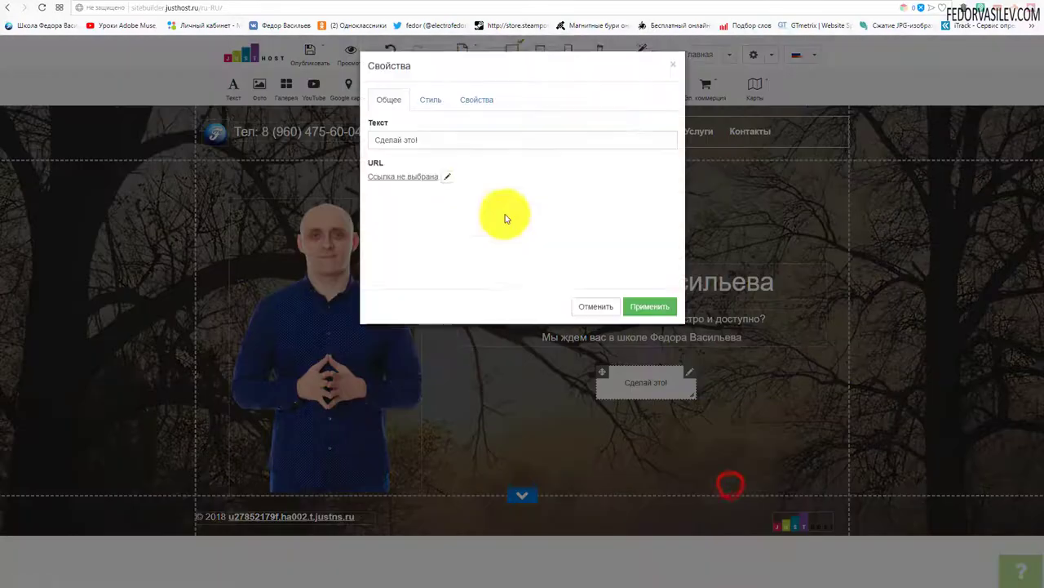
pyautogui.click(474, 106)
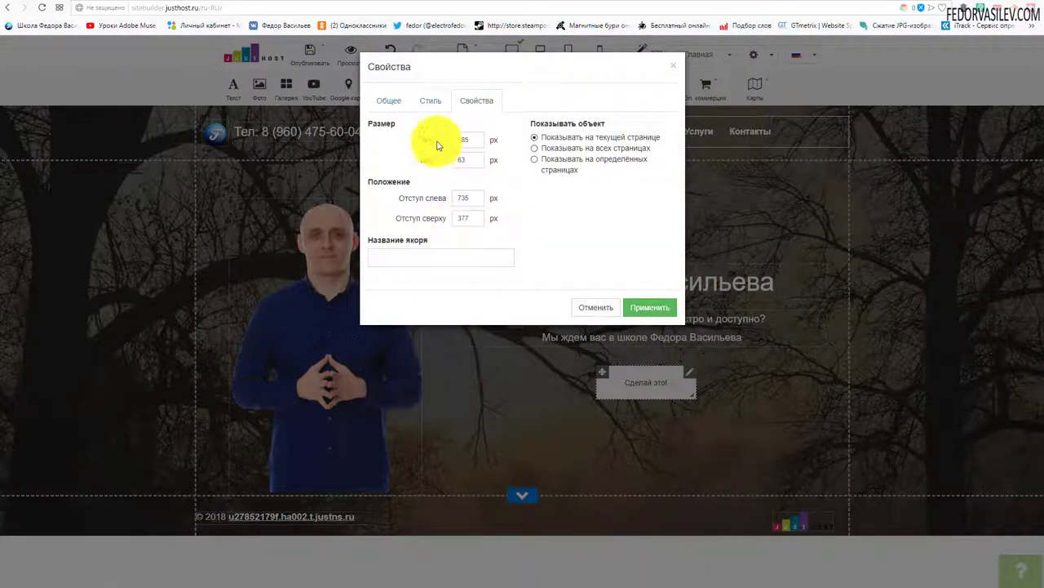
pyautogui.click(431, 101)
pyautogui.click(385, 98)
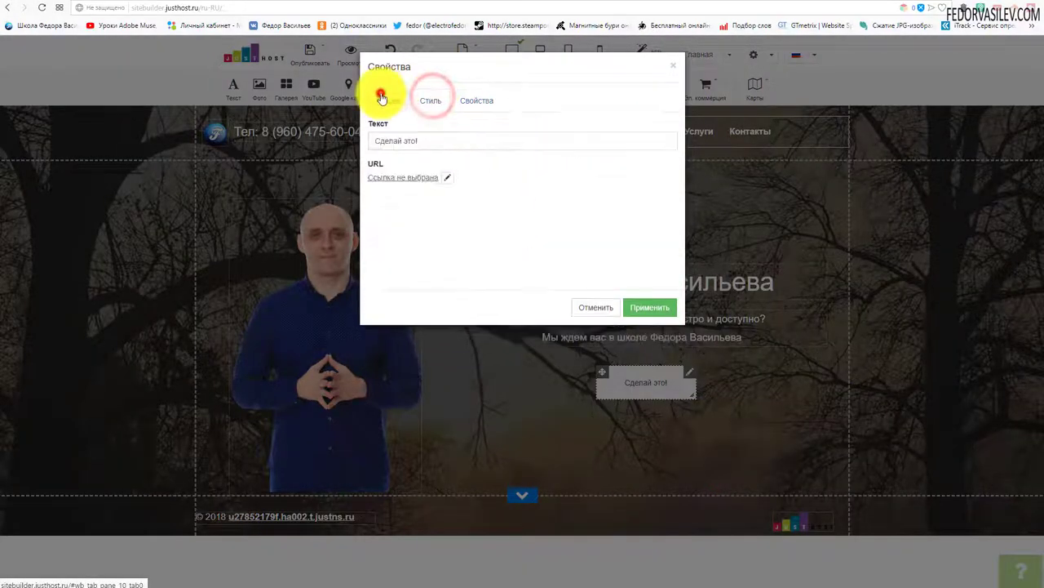
pyautogui.tripleClick(433, 140)
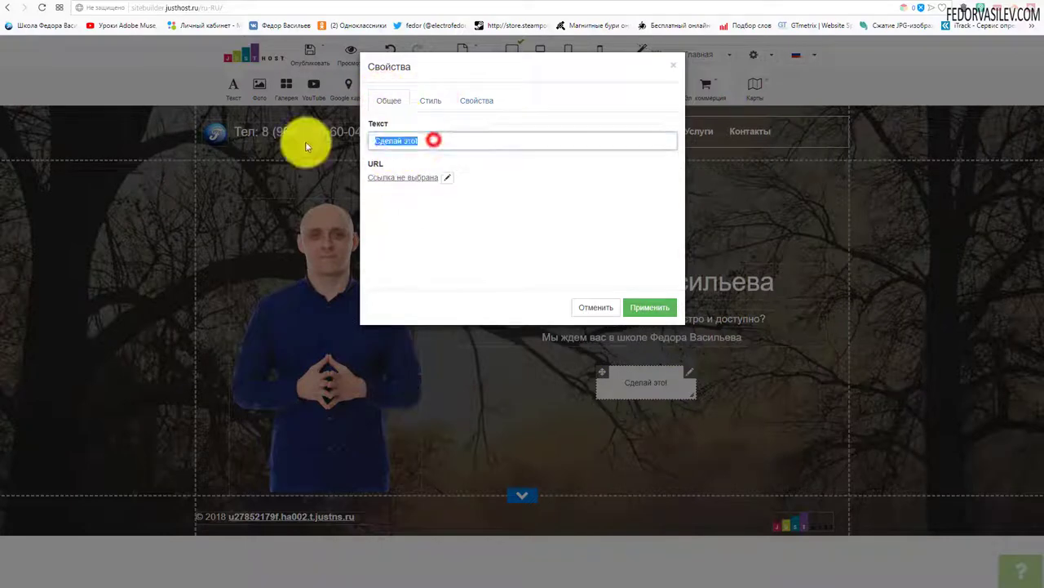
pyautogui.write('Подробнее')
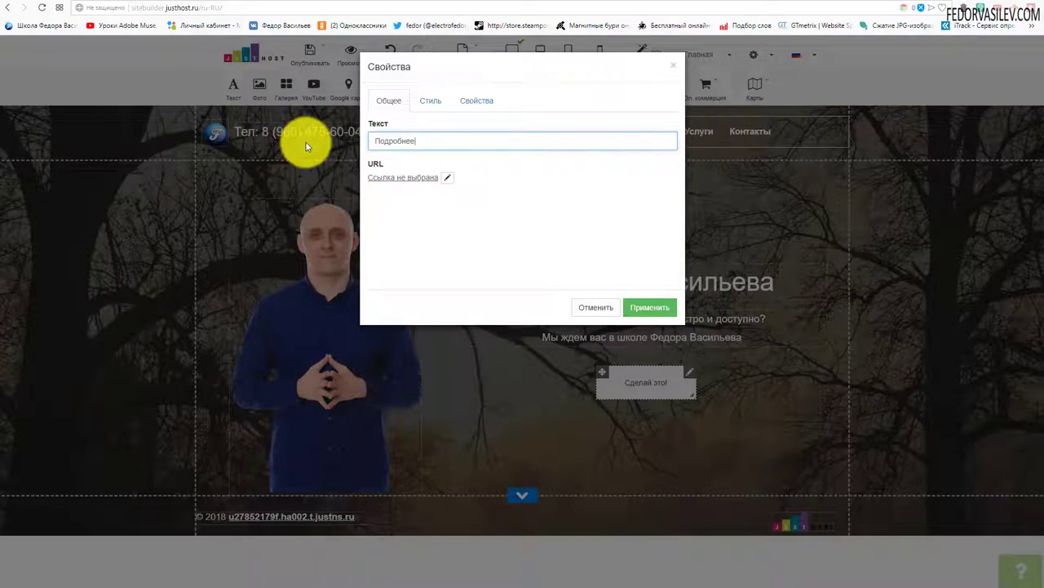
# Open the button's link properties and examine the web-address and website-file options, leaving the file chooser without a selection.
pyautogui.click(447, 180)
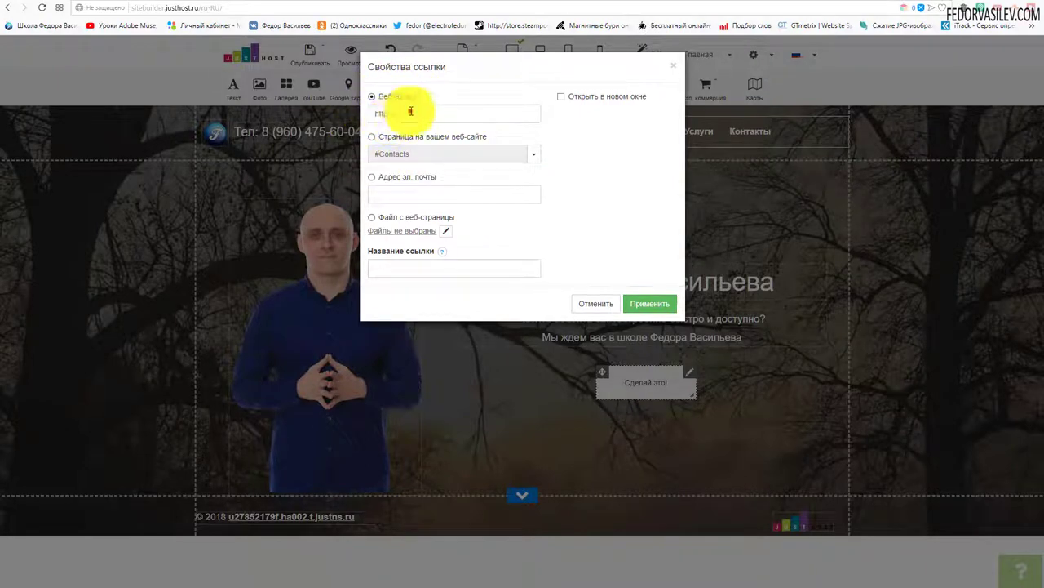
pyautogui.click(391, 114)
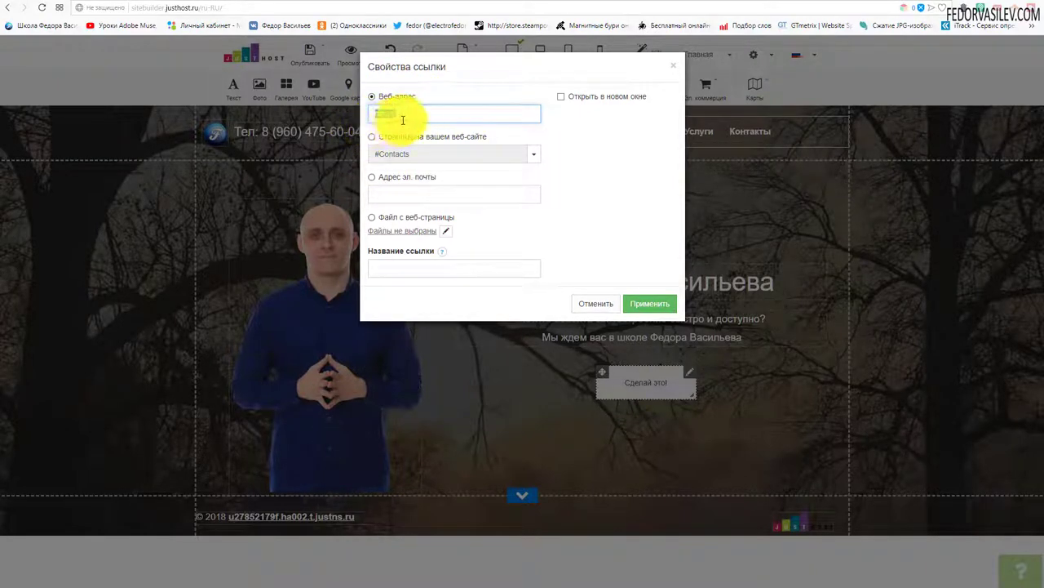
pyautogui.tripleClick(398, 112)
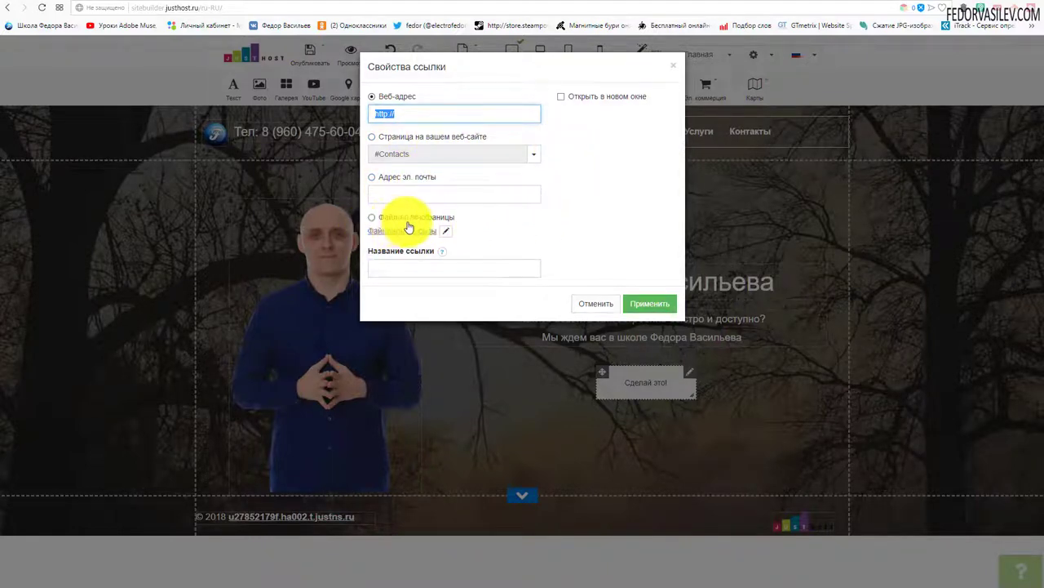
pyautogui.click(371, 220)
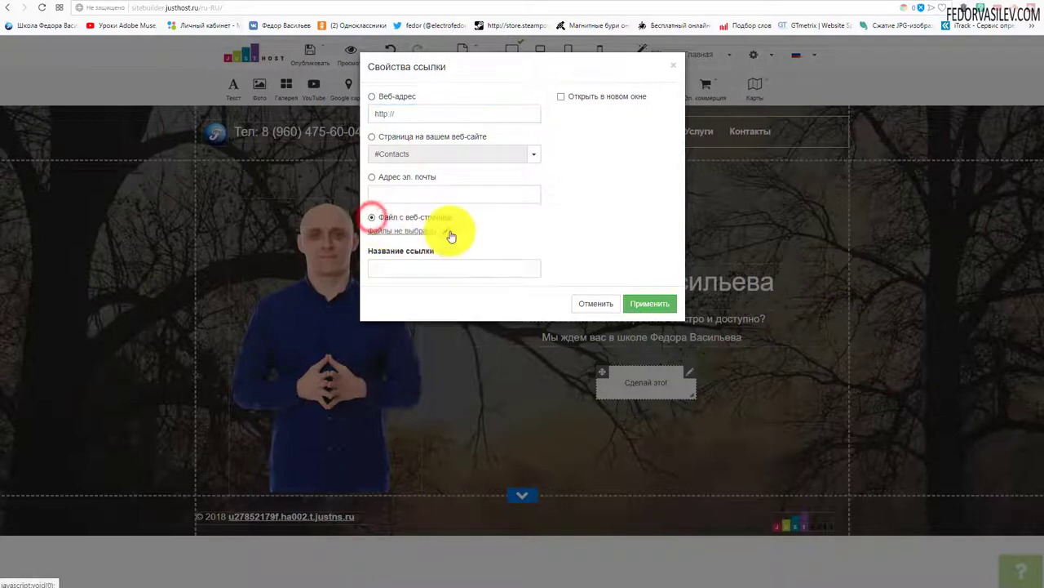
pyautogui.click(447, 231)
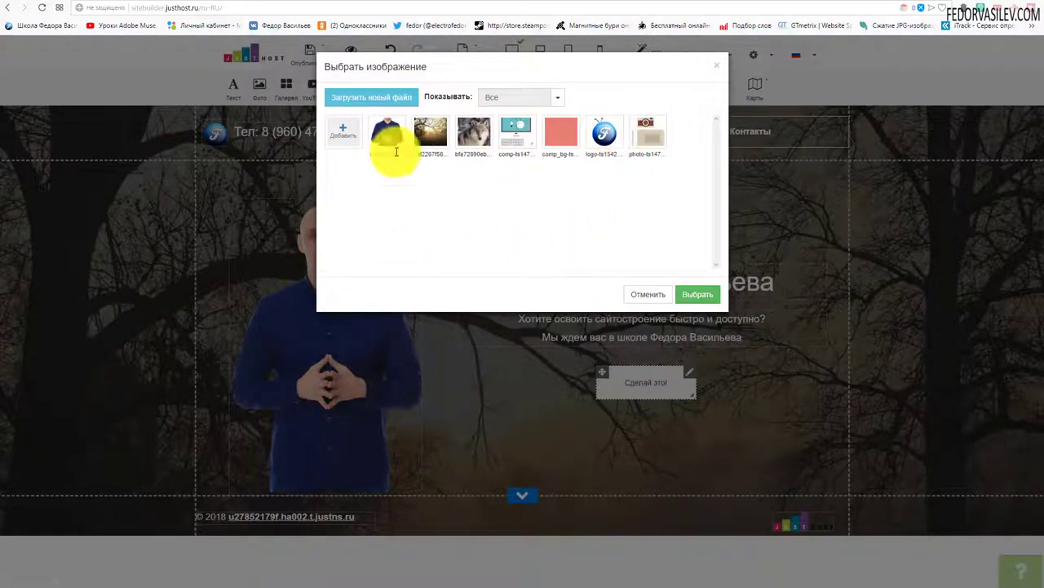
pyautogui.click(643, 294)
# Link the button to the site page «Контакты», enter «тест» as the link title, and apply the button's properties.
pyautogui.click(373, 136)
pyautogui.click(437, 157)
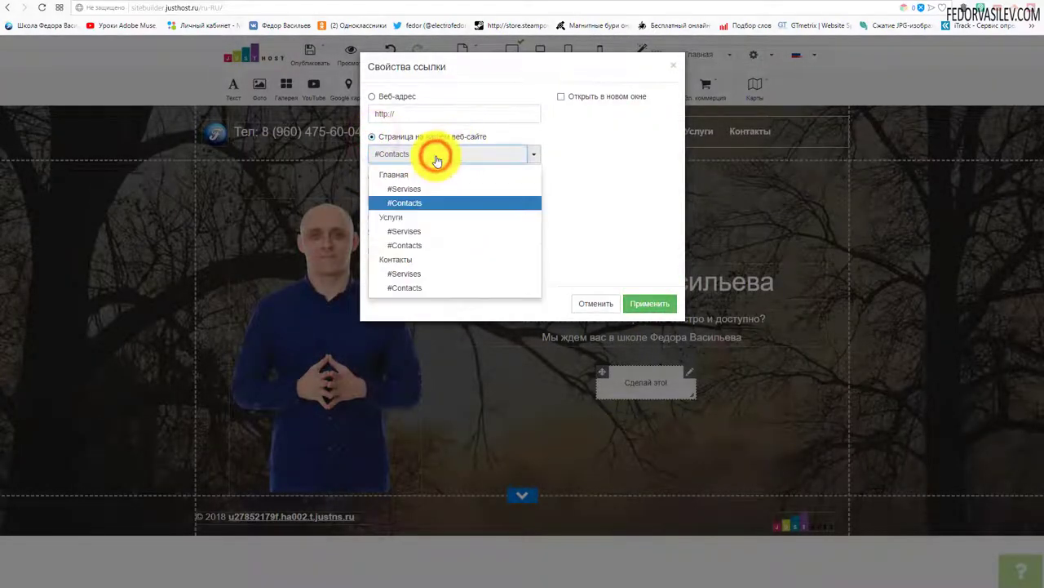
pyautogui.click(390, 263)
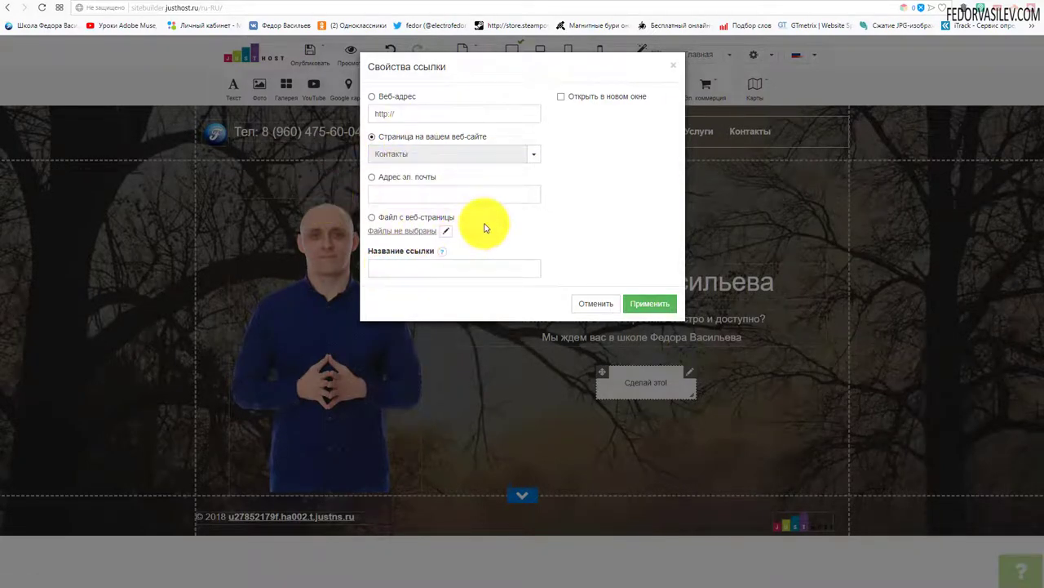
pyautogui.moveTo(440, 253)
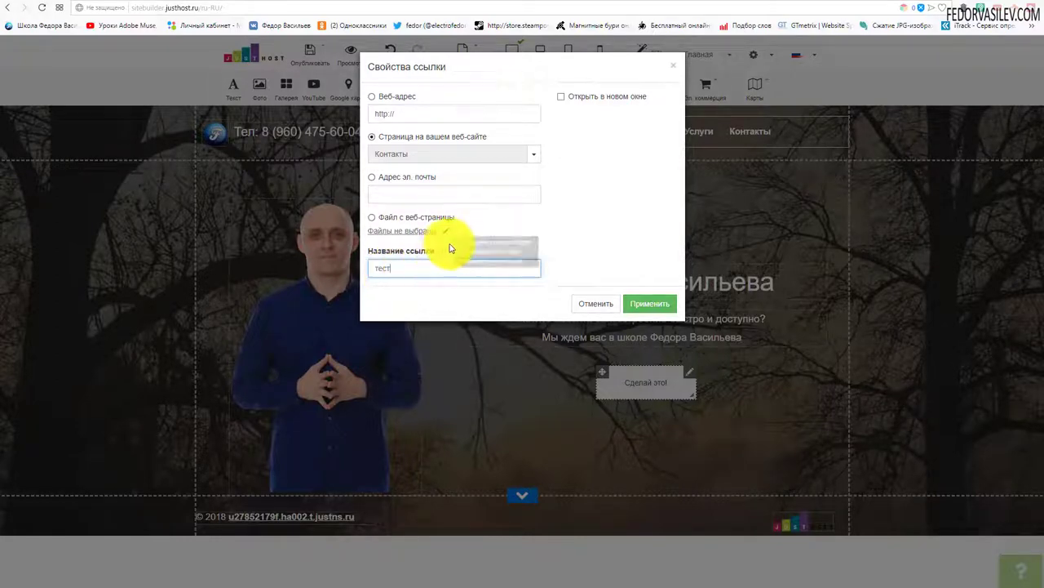
pyautogui.click(645, 305)
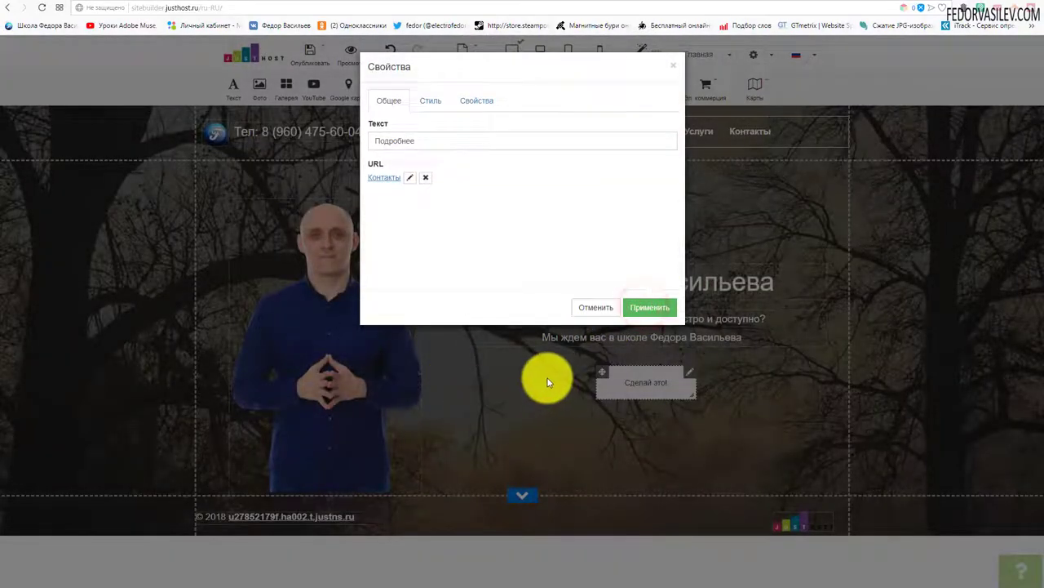
pyautogui.click(631, 307)
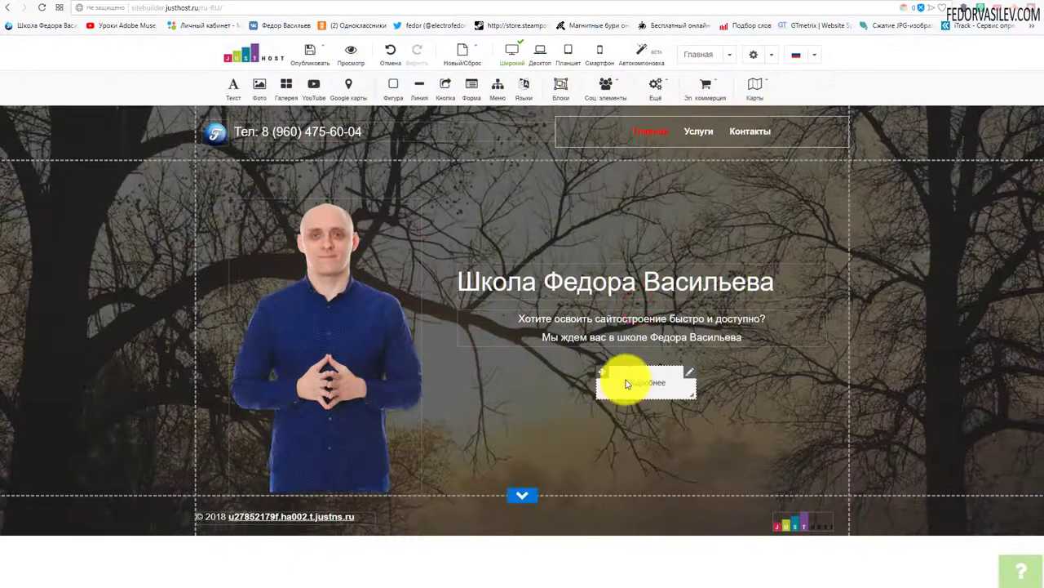
# Test the «Подробнее» button's link in the U Wide (1920) preview, return to the page top, and close the preview.
pyautogui.click(348, 54)
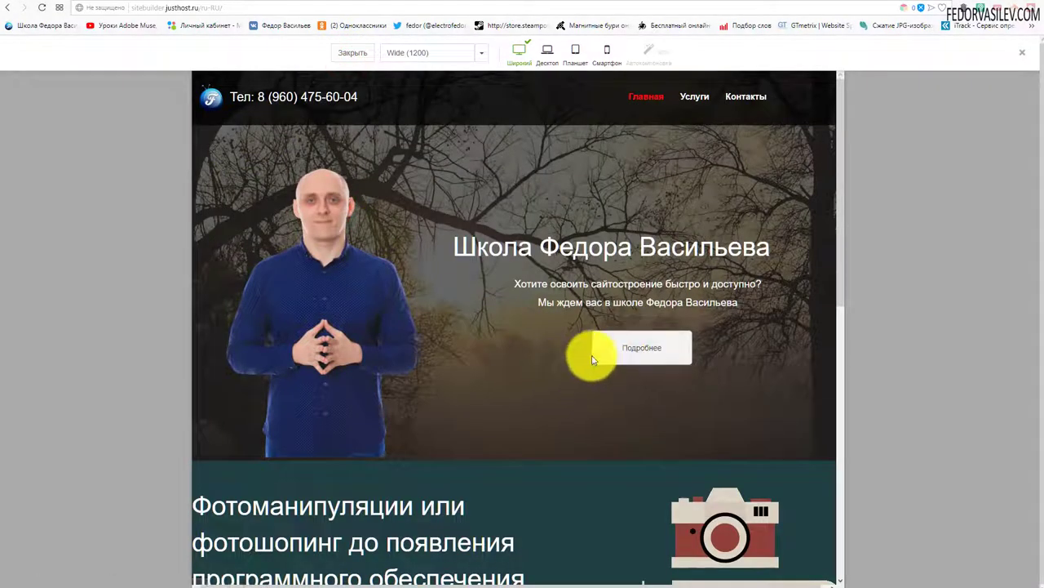
pyautogui.click(427, 50)
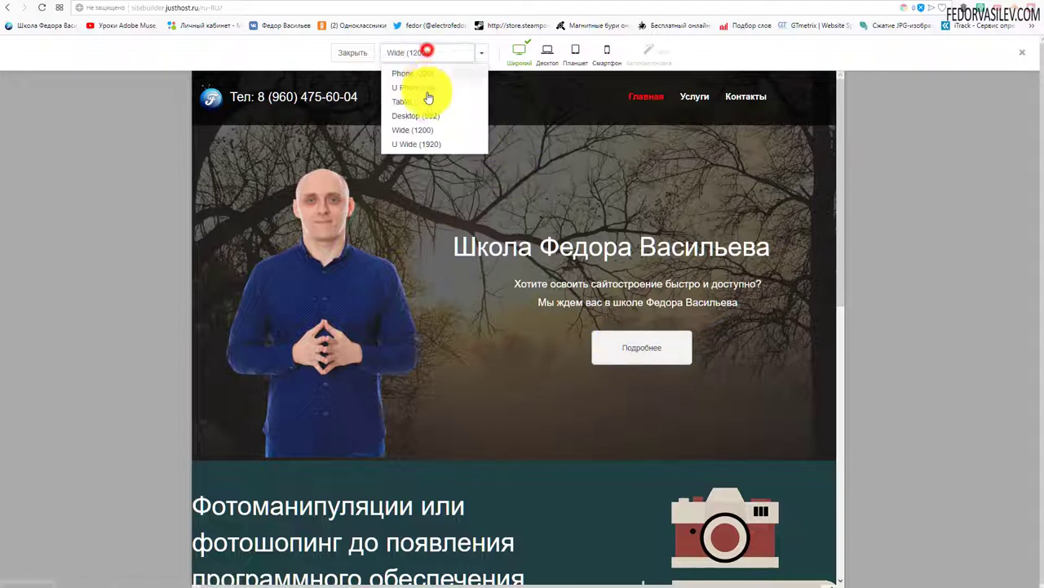
pyautogui.click(422, 147)
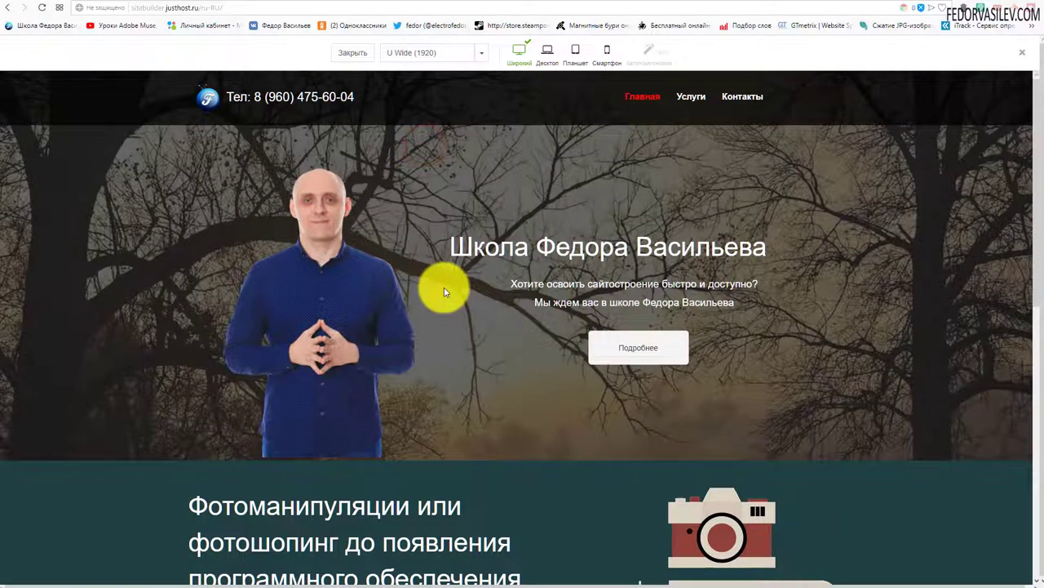
pyautogui.click(622, 351)
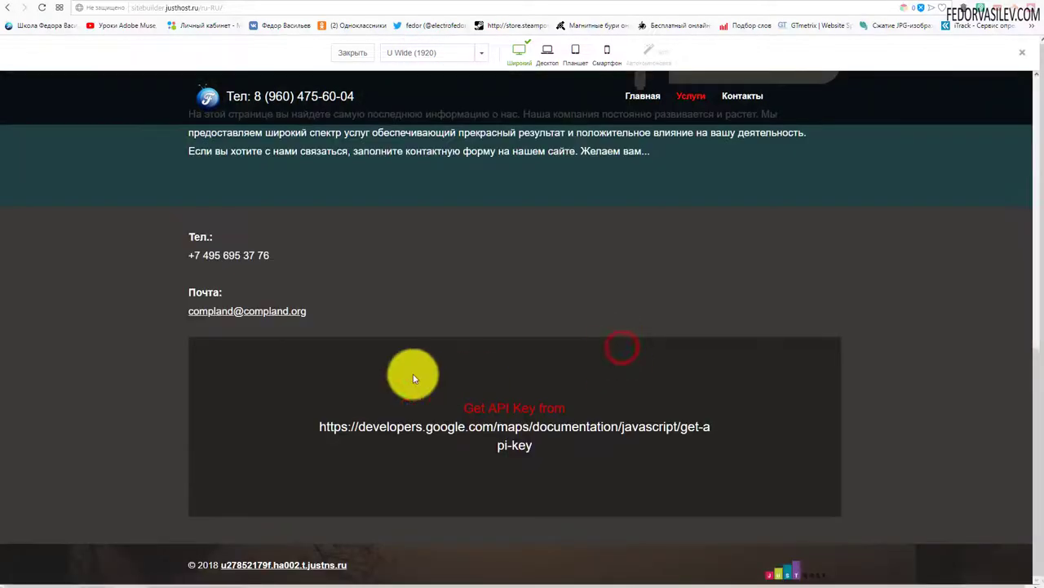
pyautogui.scroll(10, 620, 384)
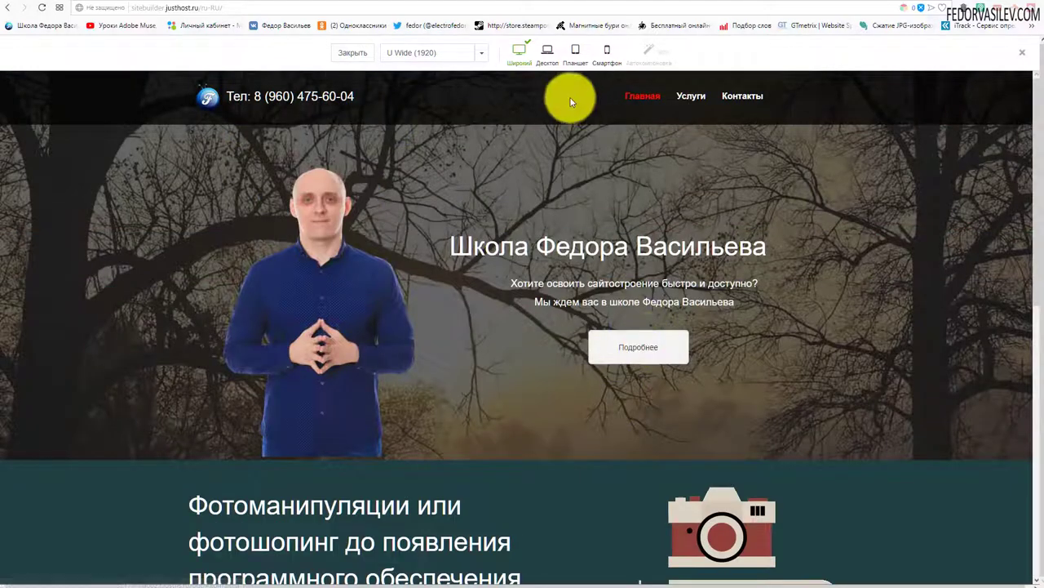
pyautogui.click(345, 54)
# Open the «Подробнее» button's style properties and examine the border settings and the default, hover and active states.
pyautogui.rightClick(695, 373)
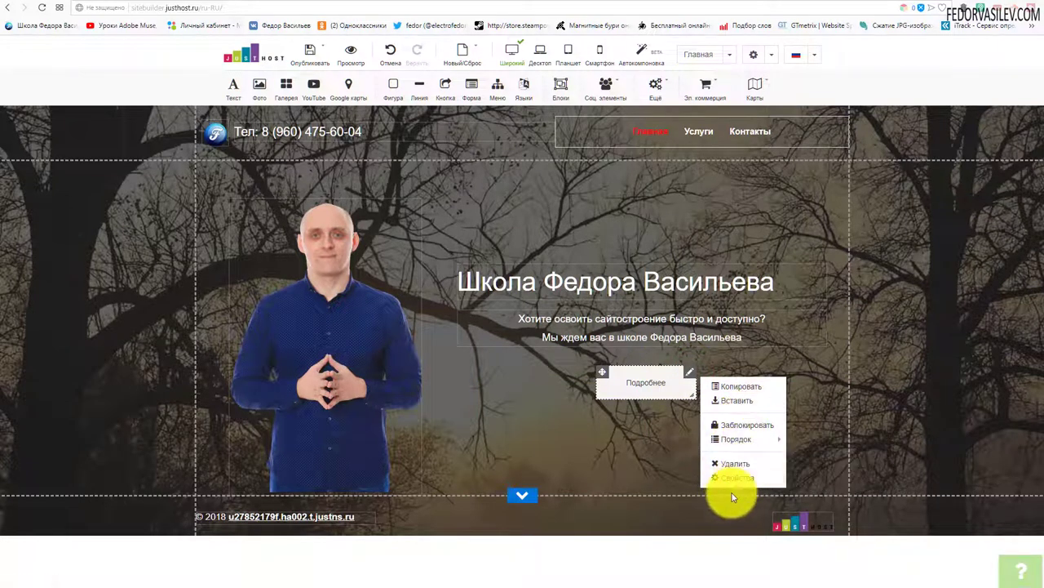
pyautogui.click(738, 479)
pyautogui.click(422, 101)
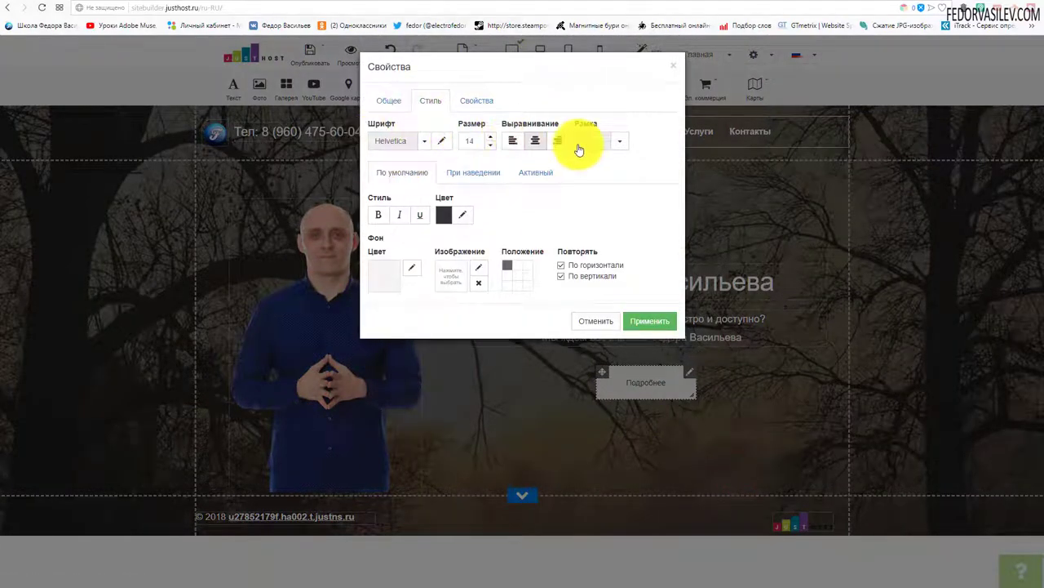
pyautogui.click(619, 142)
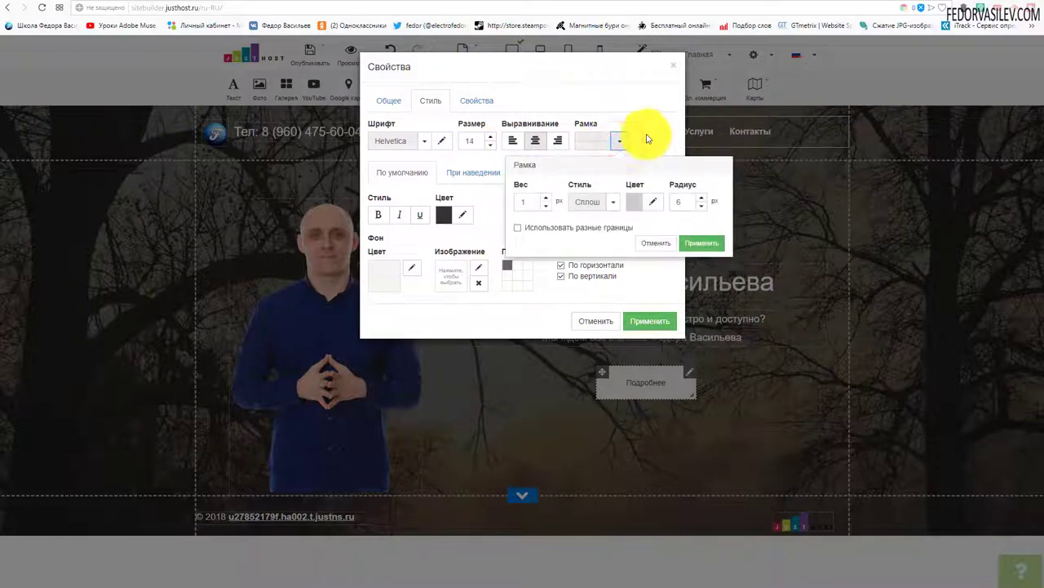
pyautogui.click(651, 138)
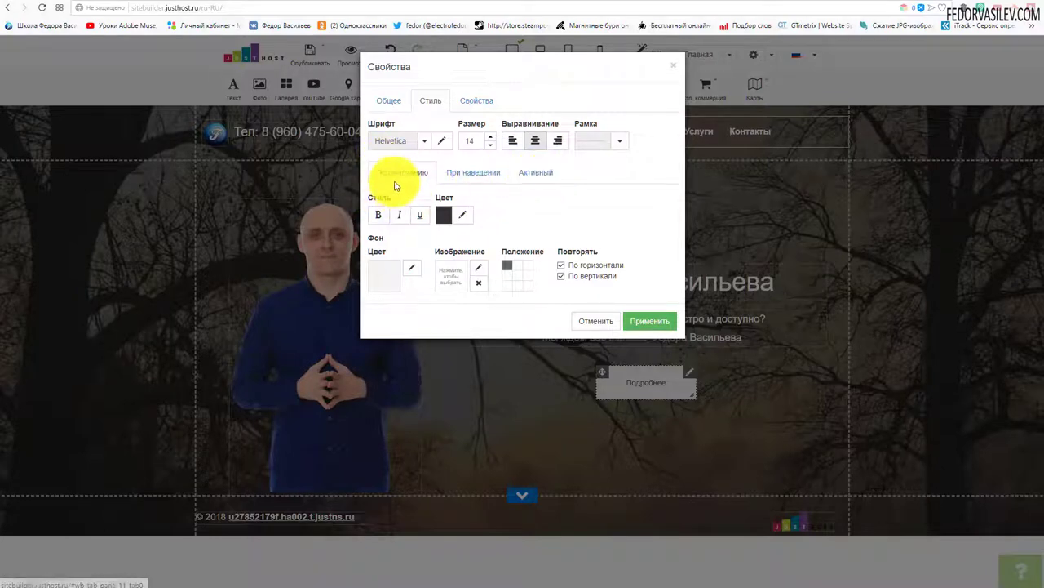
pyautogui.click(474, 173)
pyautogui.click(532, 172)
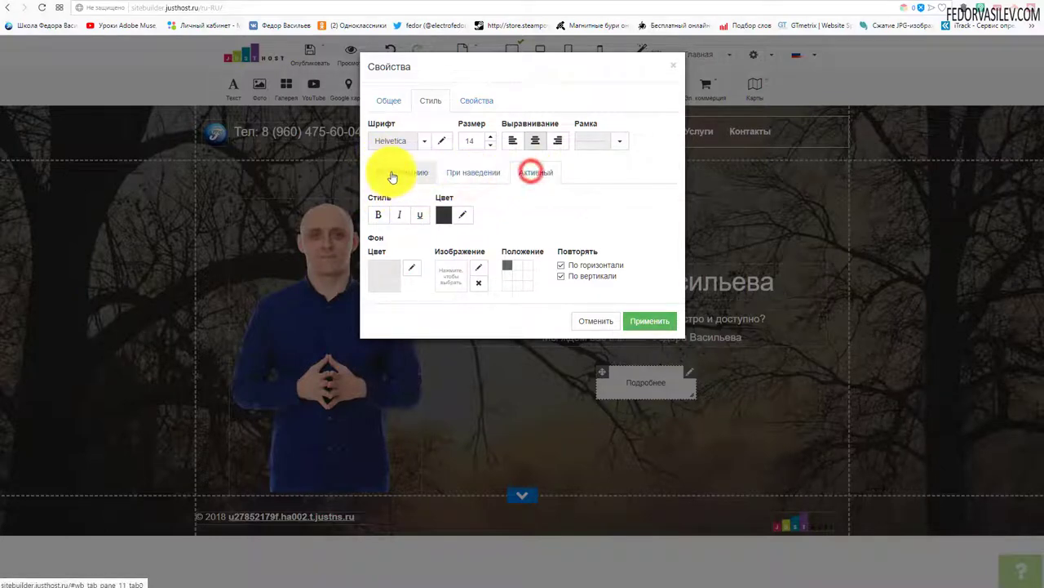
pyautogui.click(391, 173)
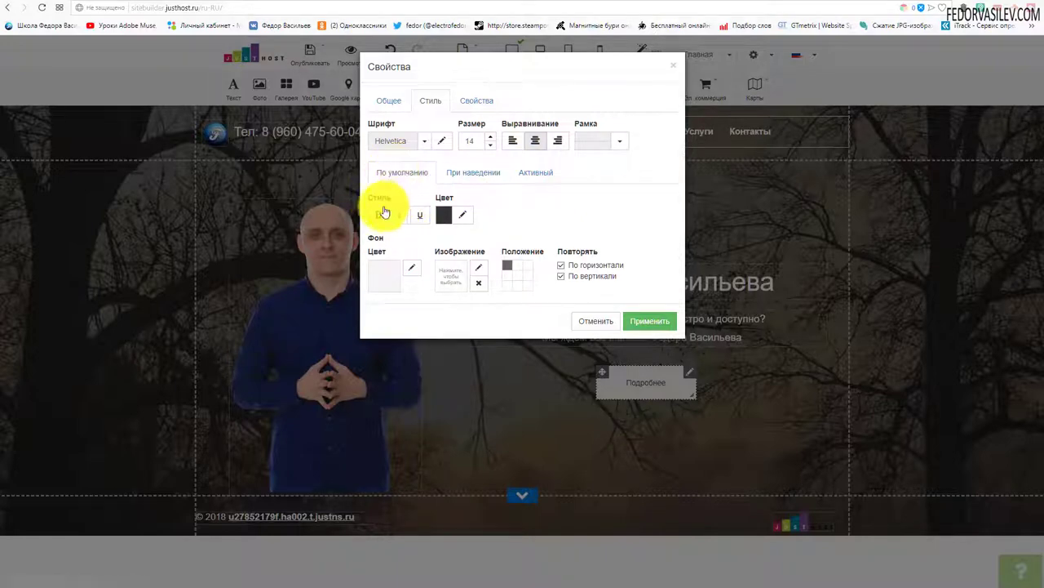
# Set the text colour of the button's default state to white.
pyautogui.click(442, 217)
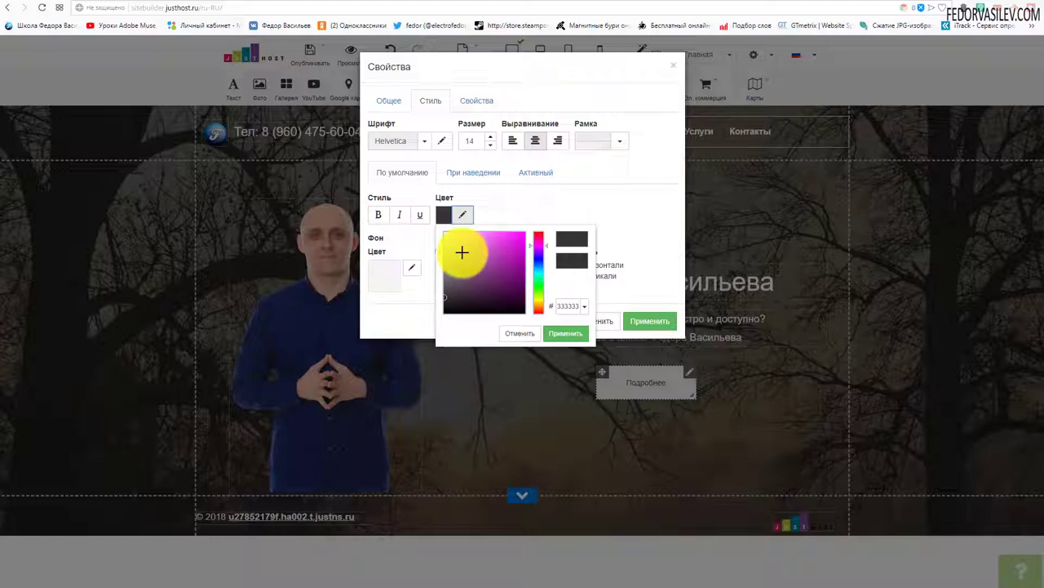
pyautogui.moveTo(452, 245); pyautogui.dragTo(420, 226)
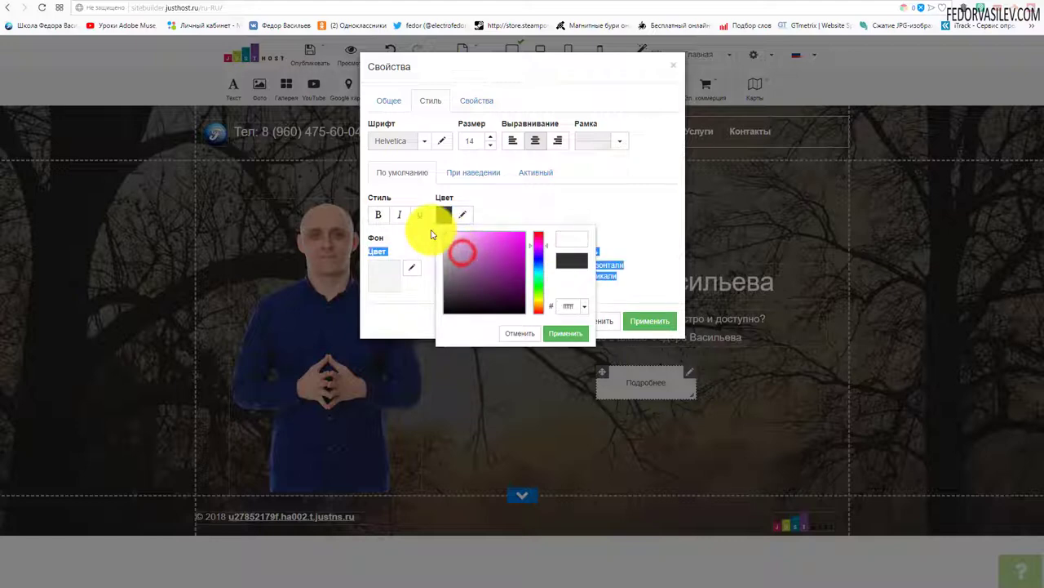
pyautogui.click(571, 329)
pyautogui.click(498, 220)
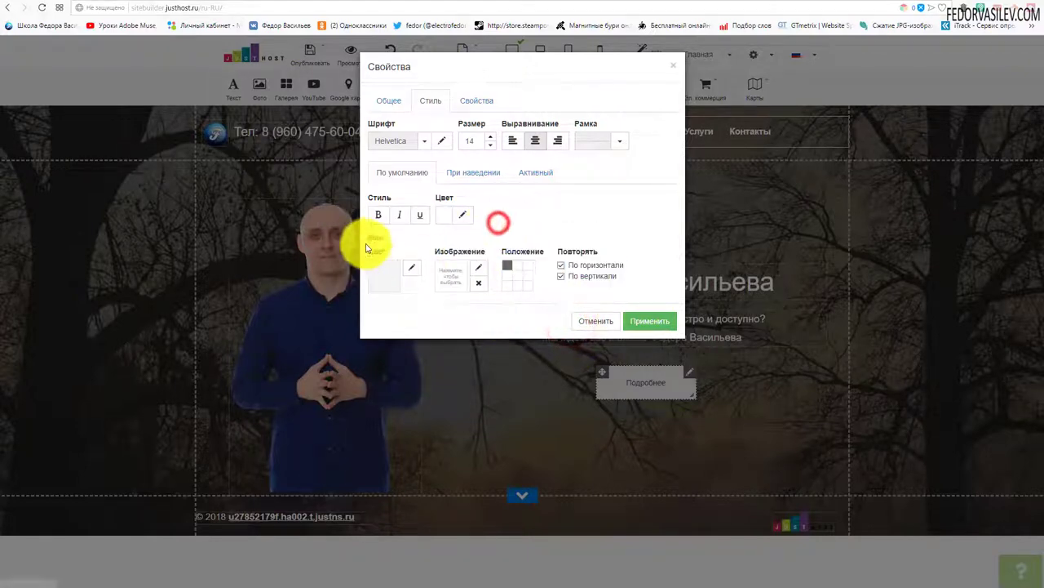
pyautogui.click(384, 269)
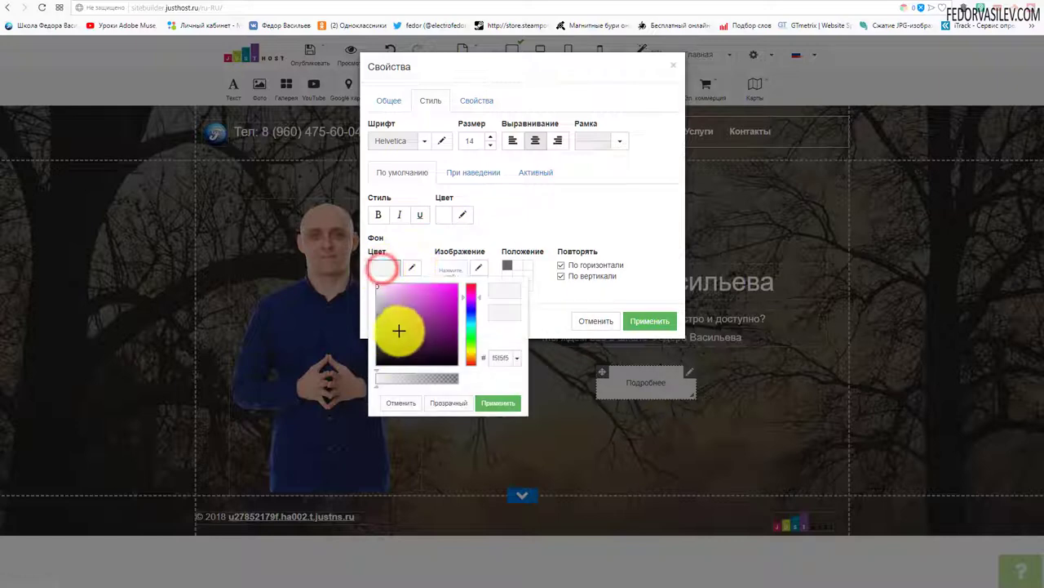
pyautogui.click(472, 354)
pyautogui.click(438, 304)
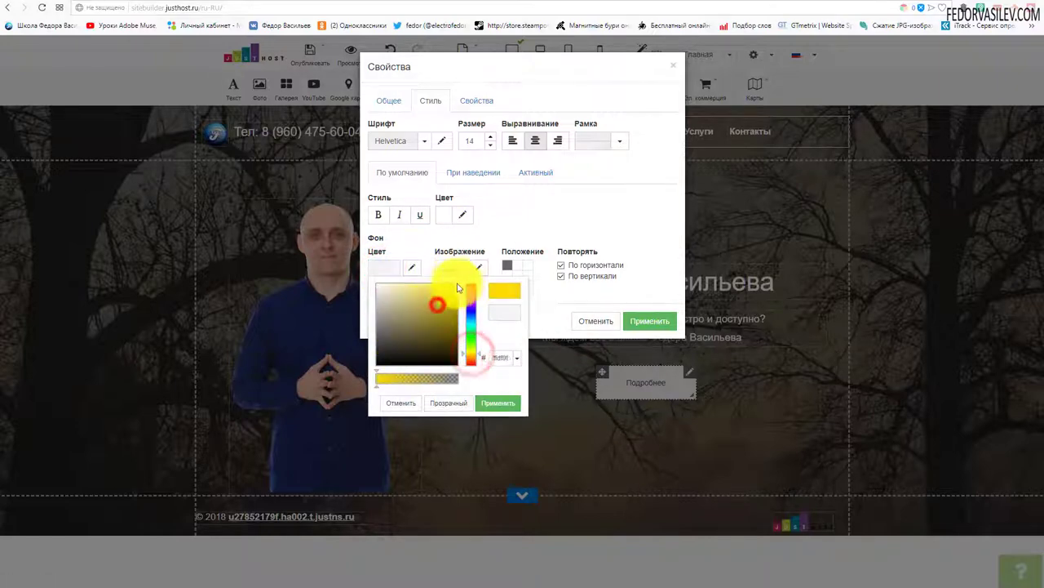
pyautogui.click(488, 233)
# Set the default state's text colour to dark grey 383838 and centre its background position.
pyautogui.click(447, 215)
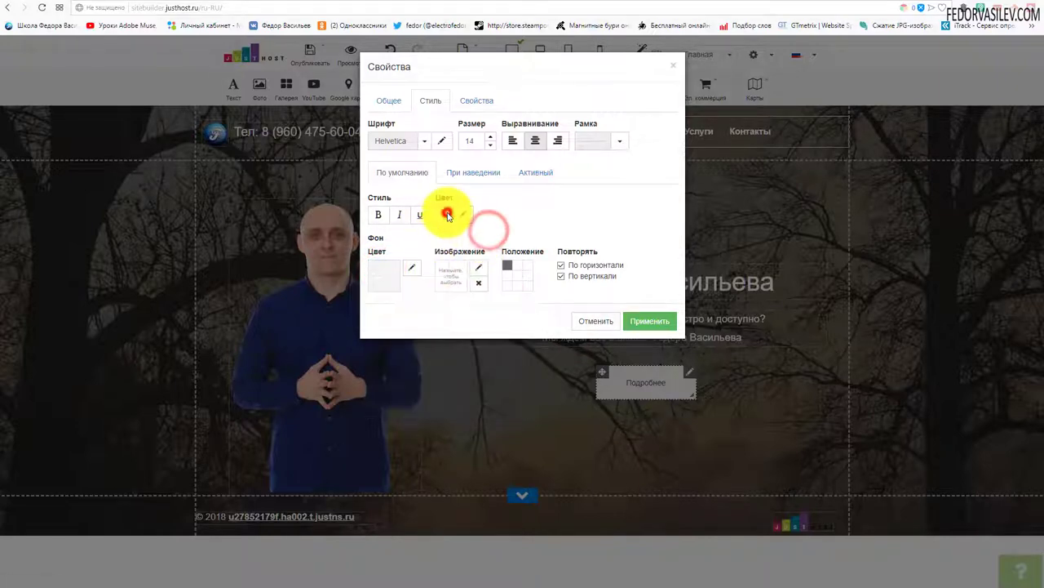
pyautogui.click(462, 216)
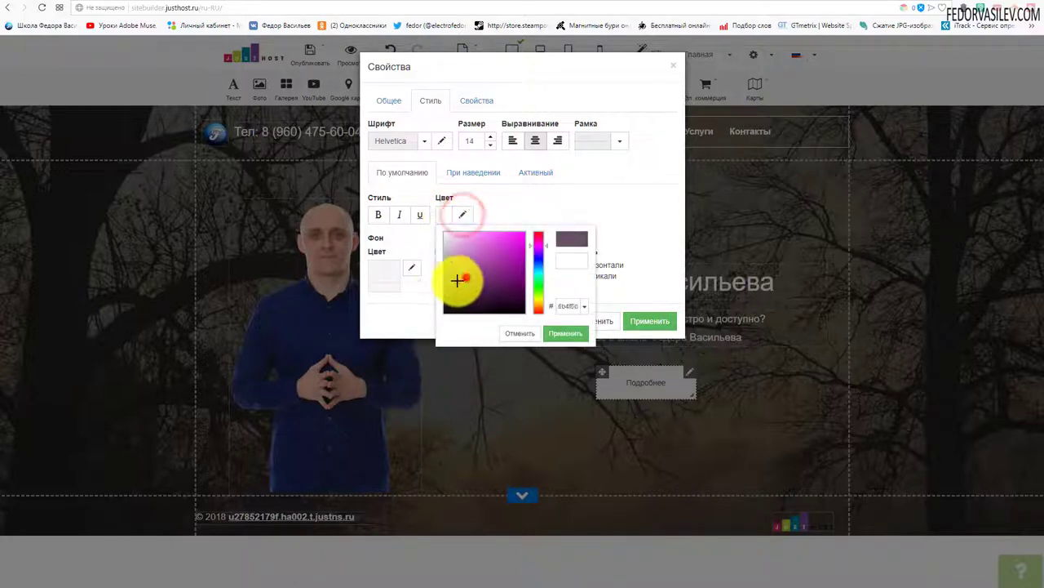
pyautogui.click(465, 277)
pyautogui.moveTo(431, 298); pyautogui.dragTo(474, 242)
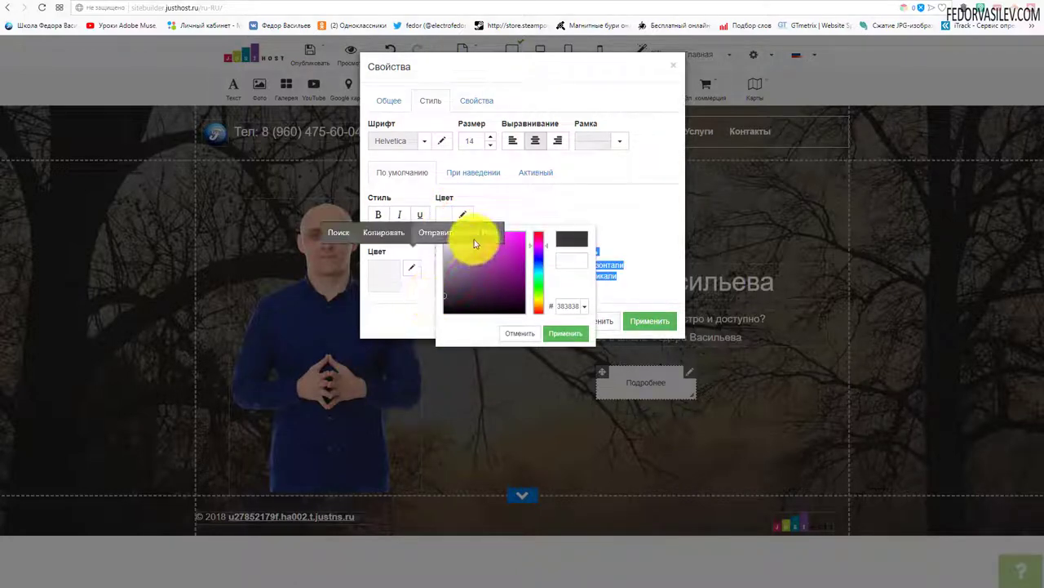
pyautogui.click(566, 333)
pyautogui.click(429, 299)
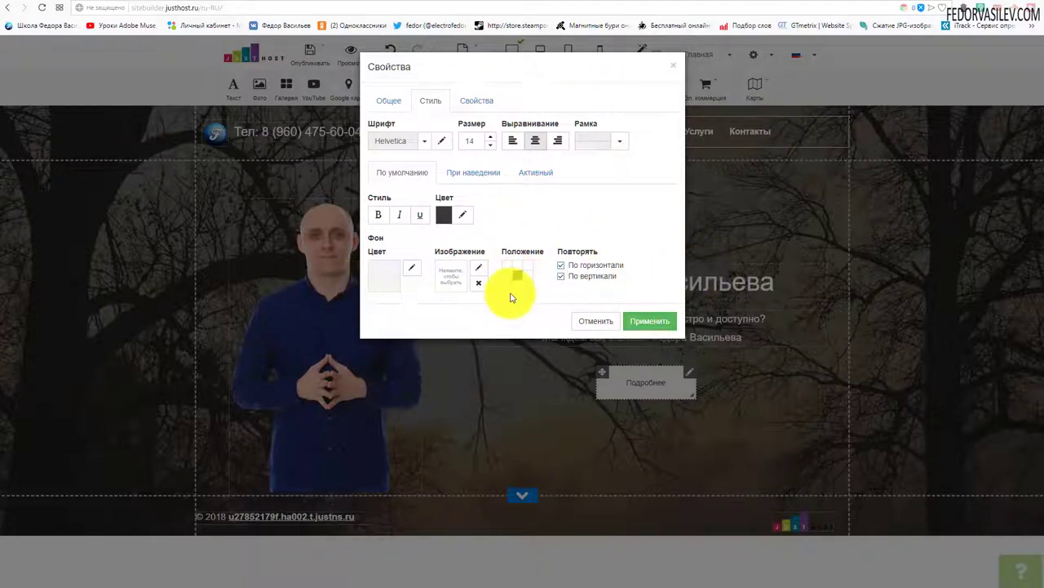
# Set the button's font to Arial at size 16 and apply the properties.
pyautogui.click(492, 141)
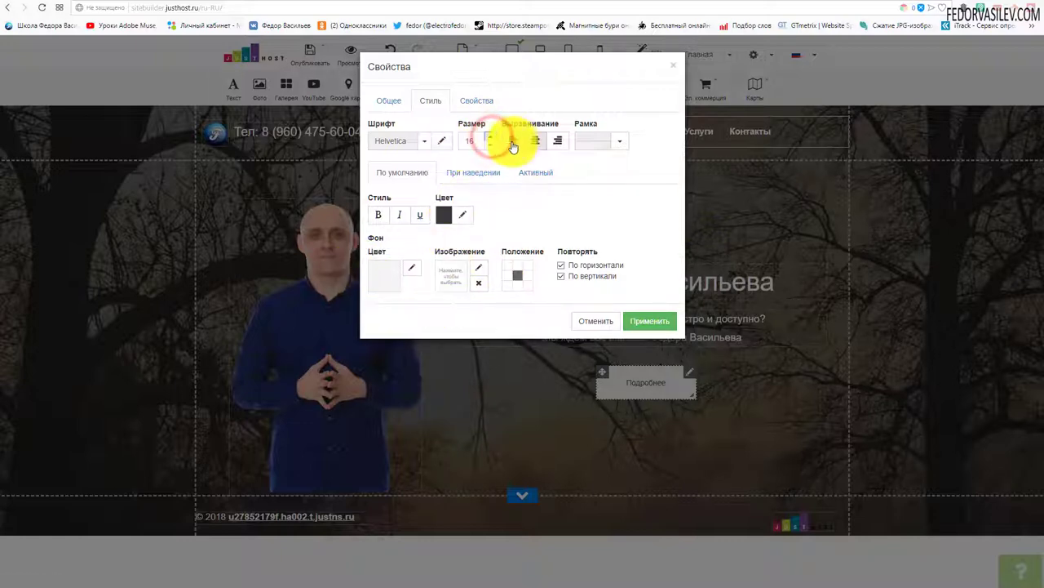
pyautogui.click(420, 142)
pyautogui.scroll(3, 421, 195)
pyautogui.click(393, 160)
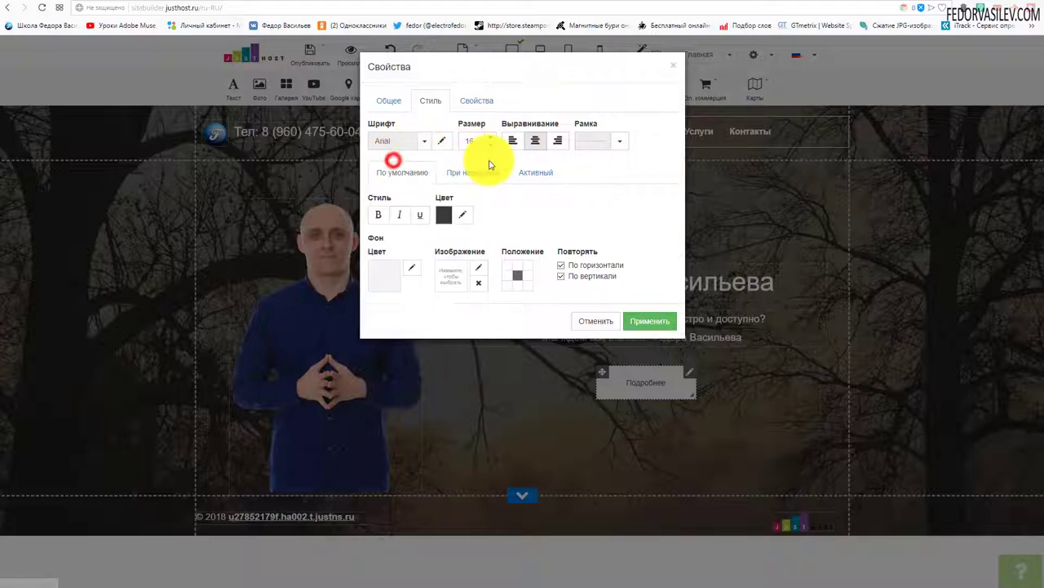
pyautogui.click(635, 320)
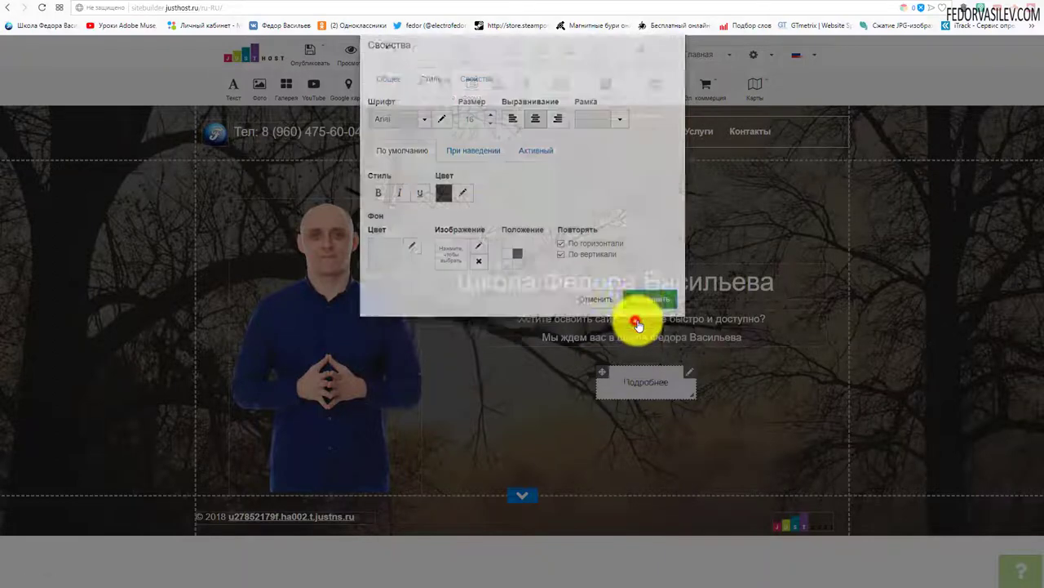
# Make the «Подробнее» button's default-state text bold at size 20 and apply the properties.
pyautogui.click(689, 371)
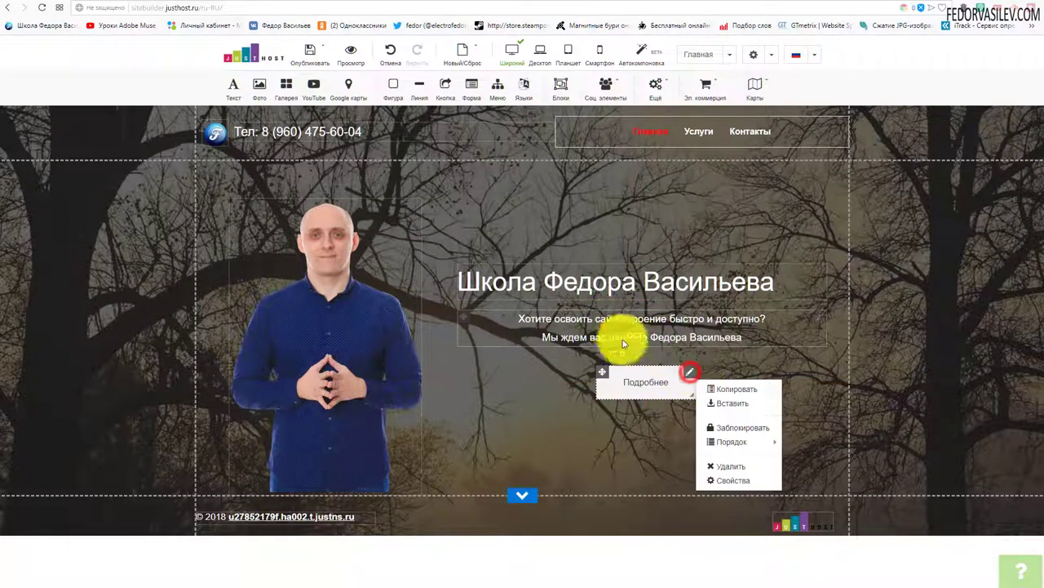
pyautogui.click(718, 483)
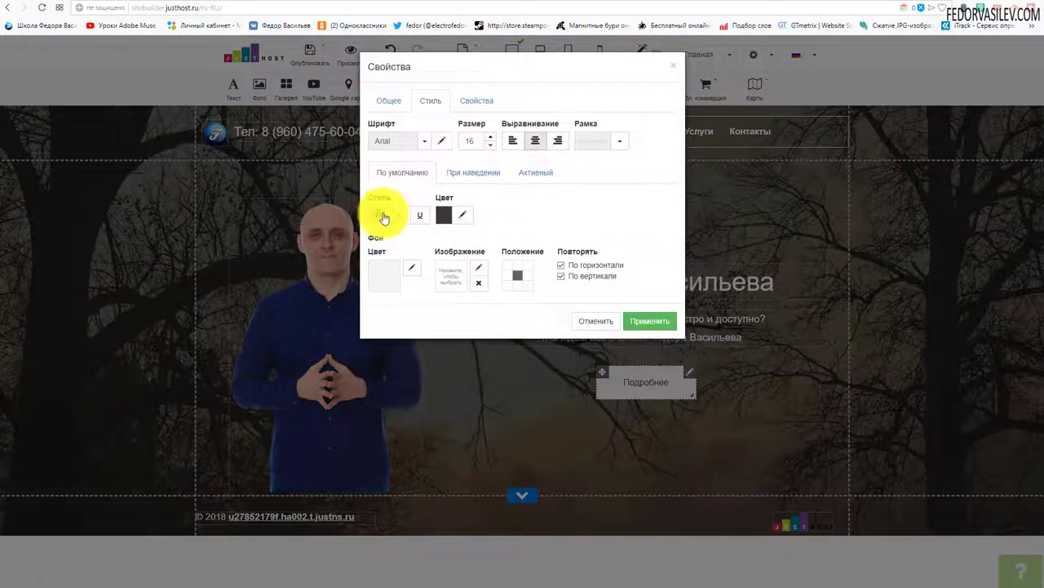
pyautogui.click(378, 215)
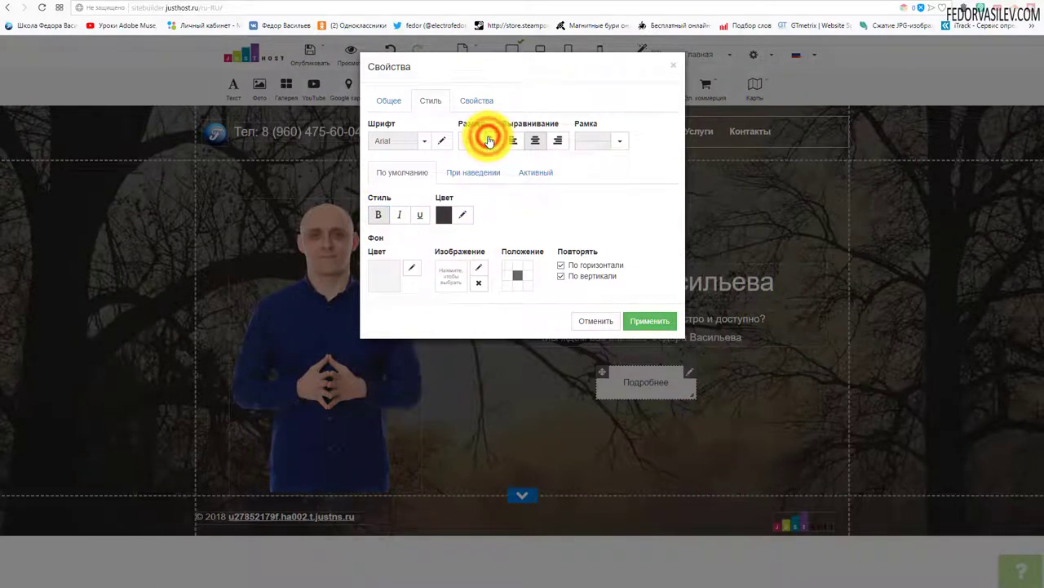
pyautogui.click(632, 319)
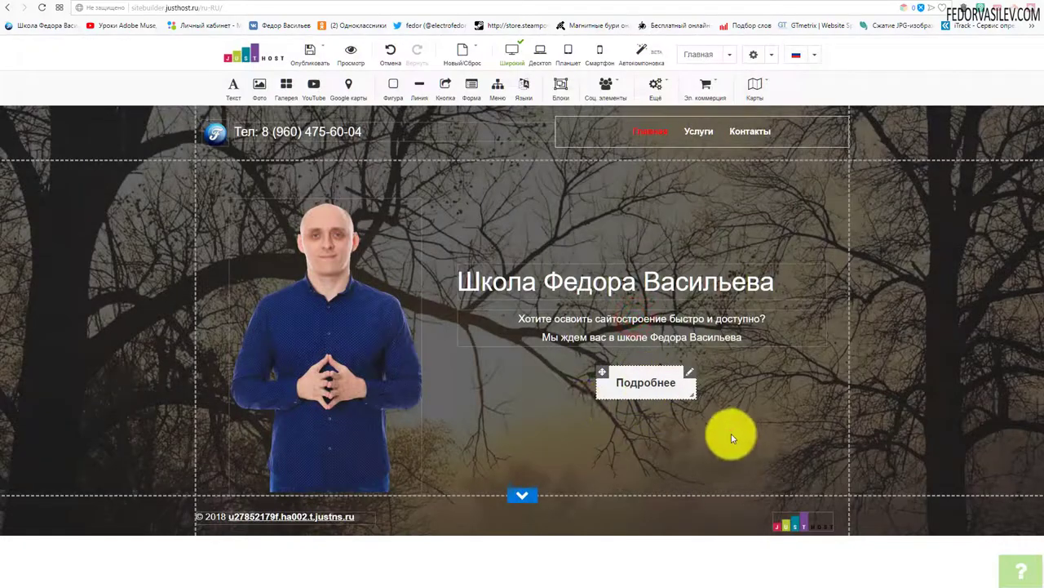
# Set the «Подробнее» button's default background colour to yellow ffdd00 and apply the properties.
pyautogui.rightClick(686, 382)
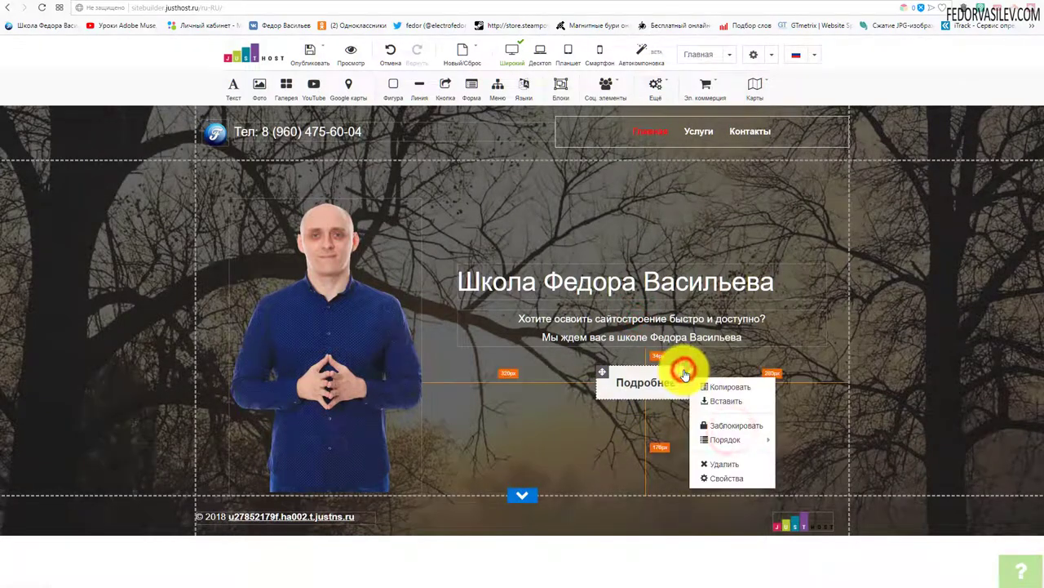
pyautogui.click(712, 473)
pyautogui.click(387, 103)
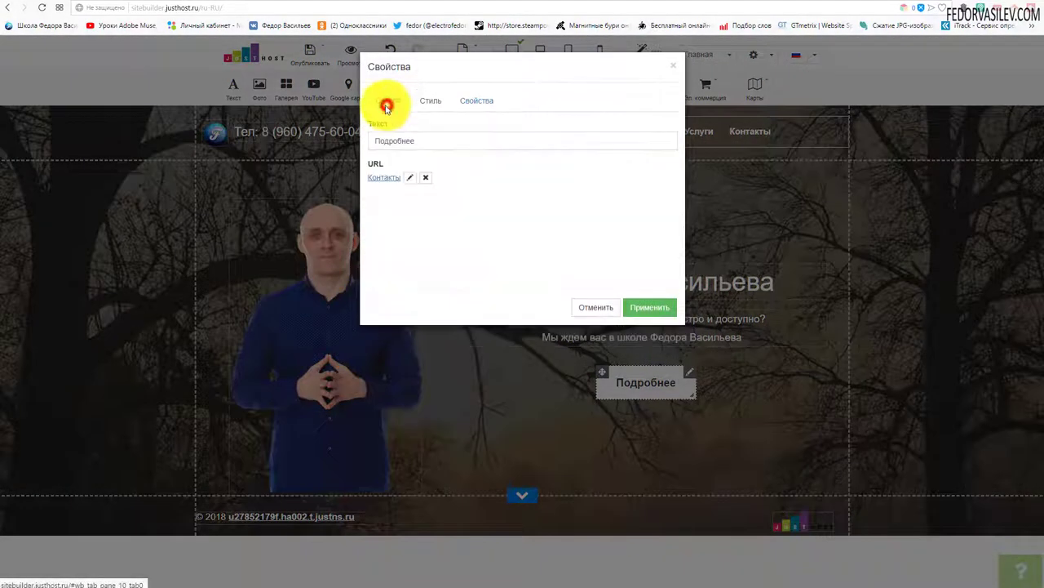
pyautogui.click(421, 100)
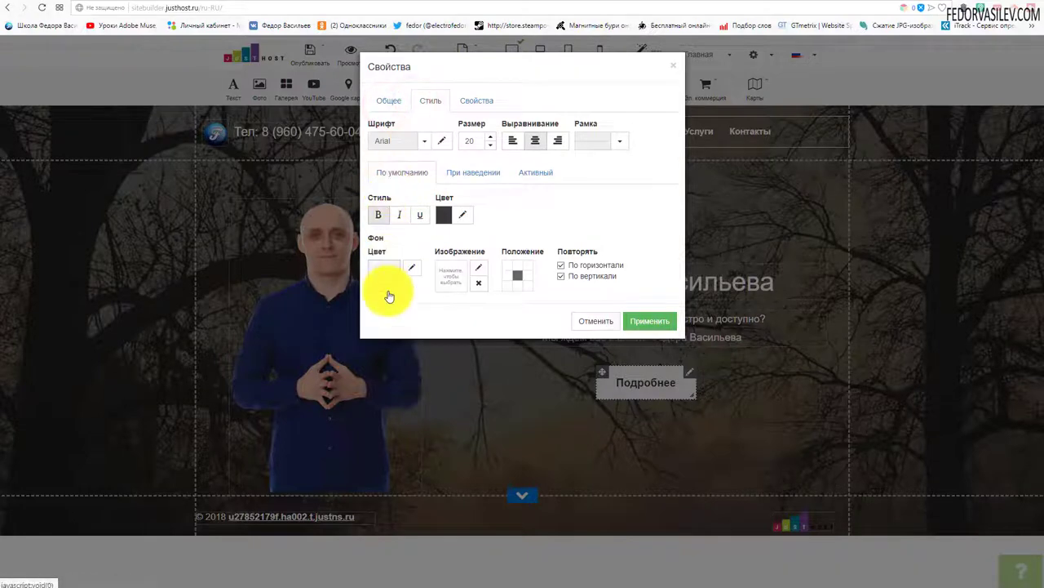
pyautogui.click(409, 271)
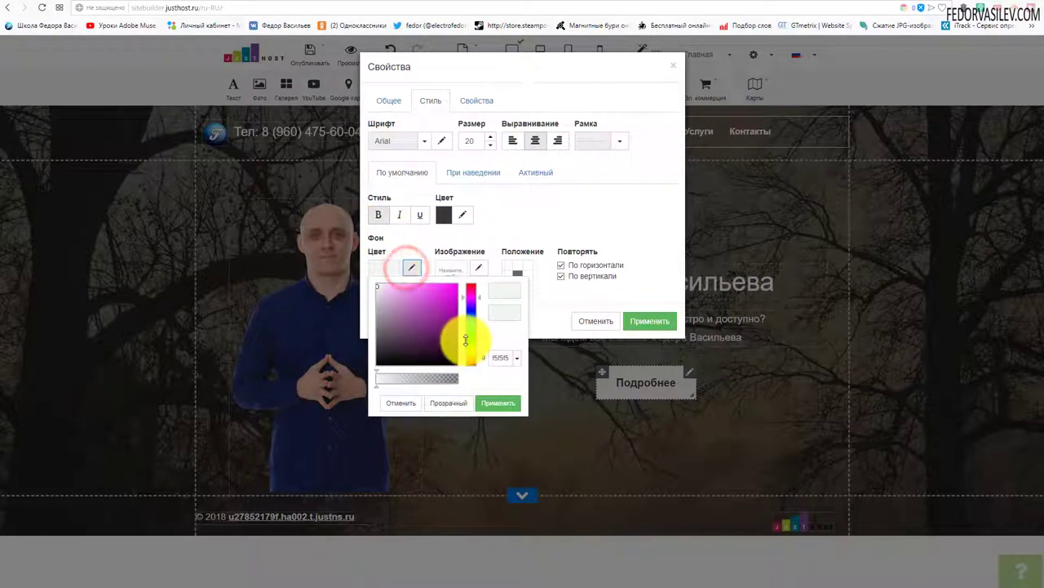
pyautogui.click(473, 350)
pyautogui.click(450, 300)
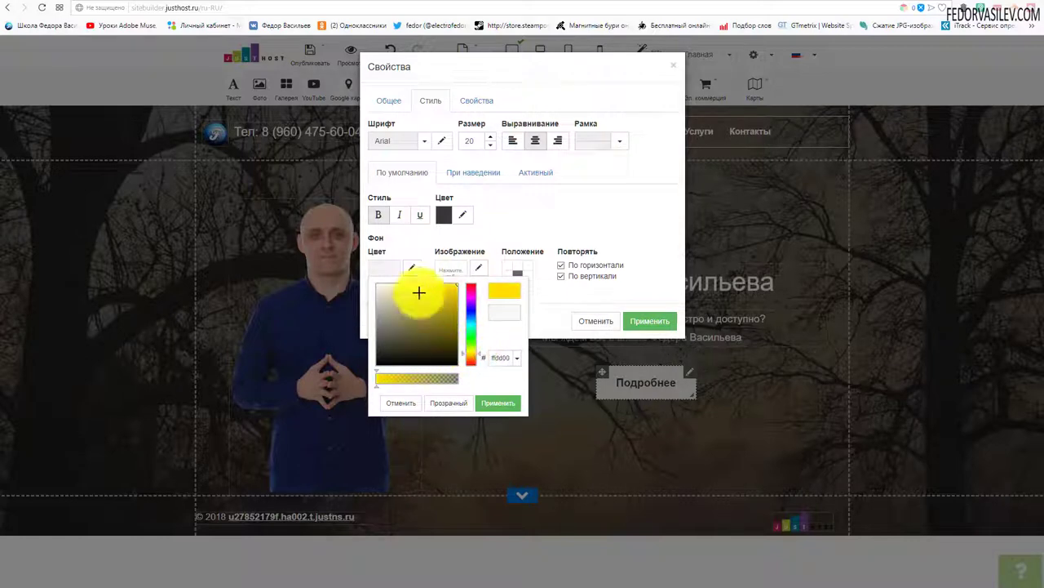
pyautogui.click(488, 400)
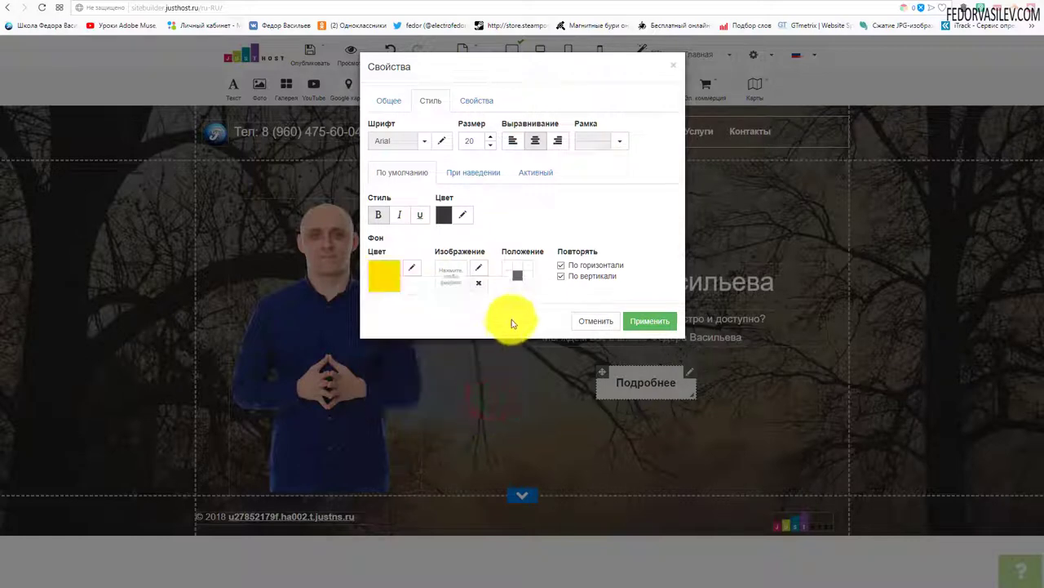
pyautogui.click(633, 320)
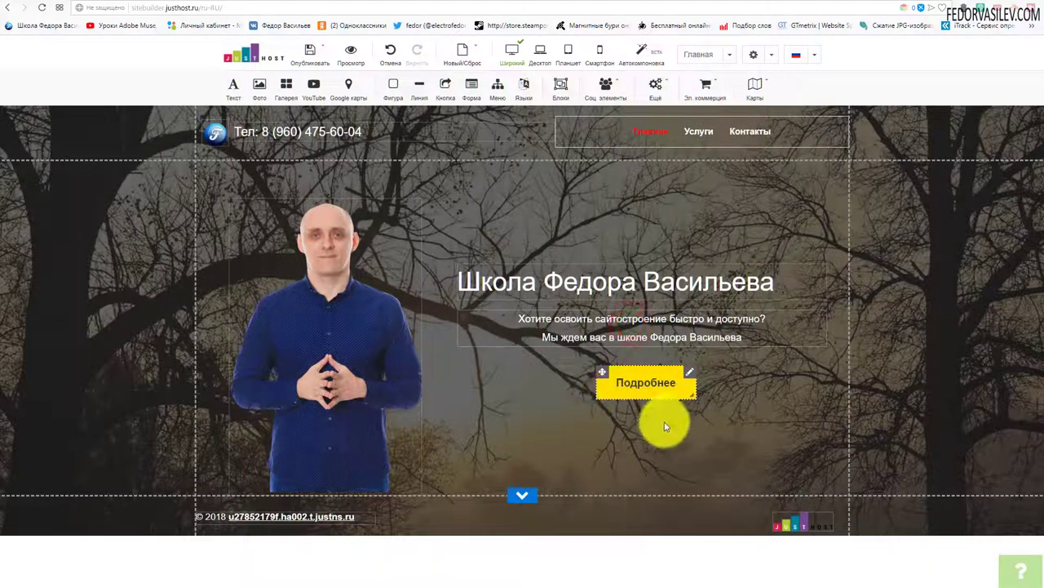
# Check the restyled button in the U Wide (1920) page preview and close the preview.
pyautogui.click(348, 69)
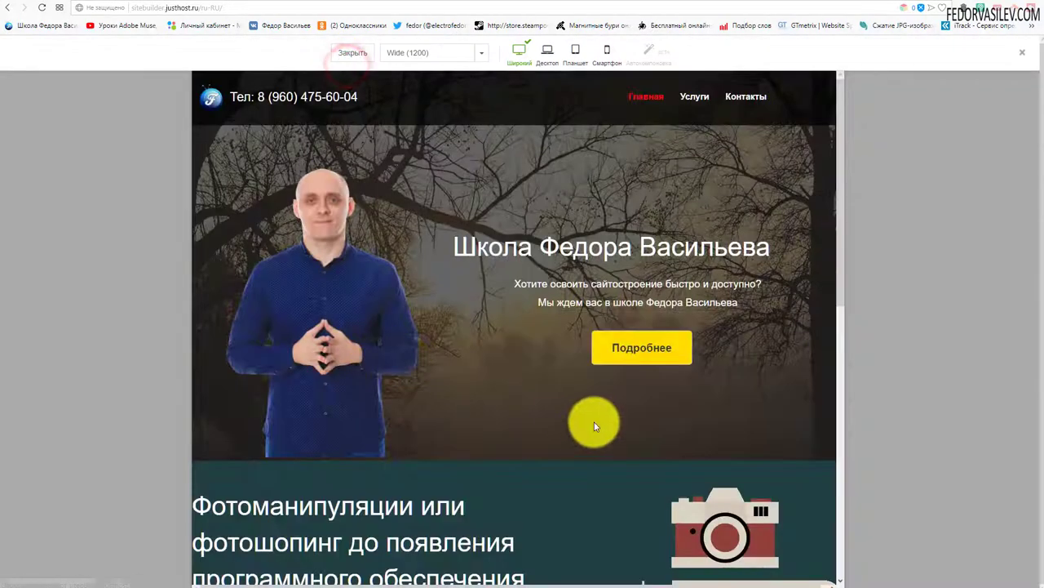
pyautogui.click(411, 63)
pyautogui.click(409, 133)
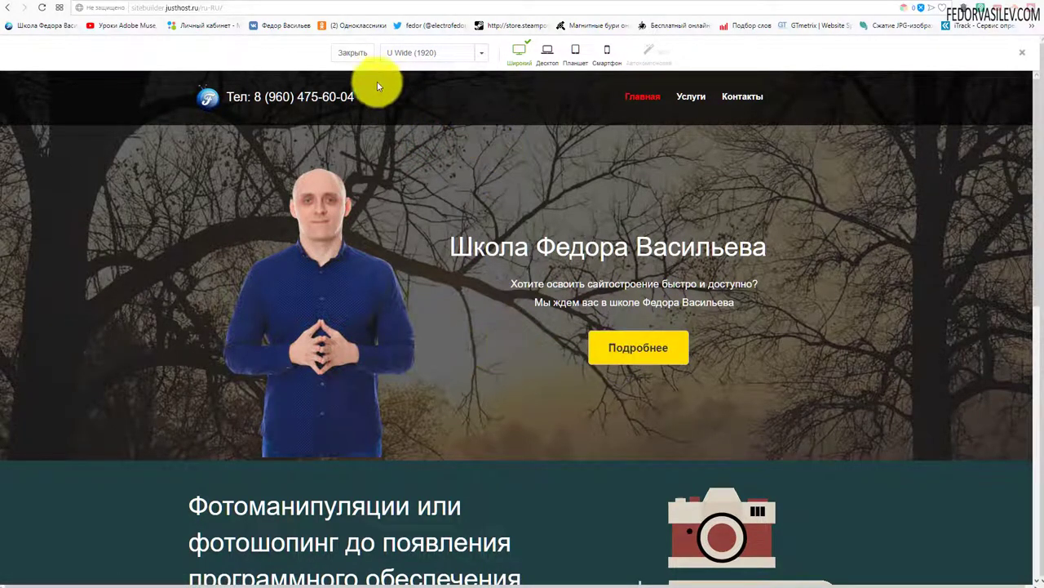
pyautogui.click(359, 52)
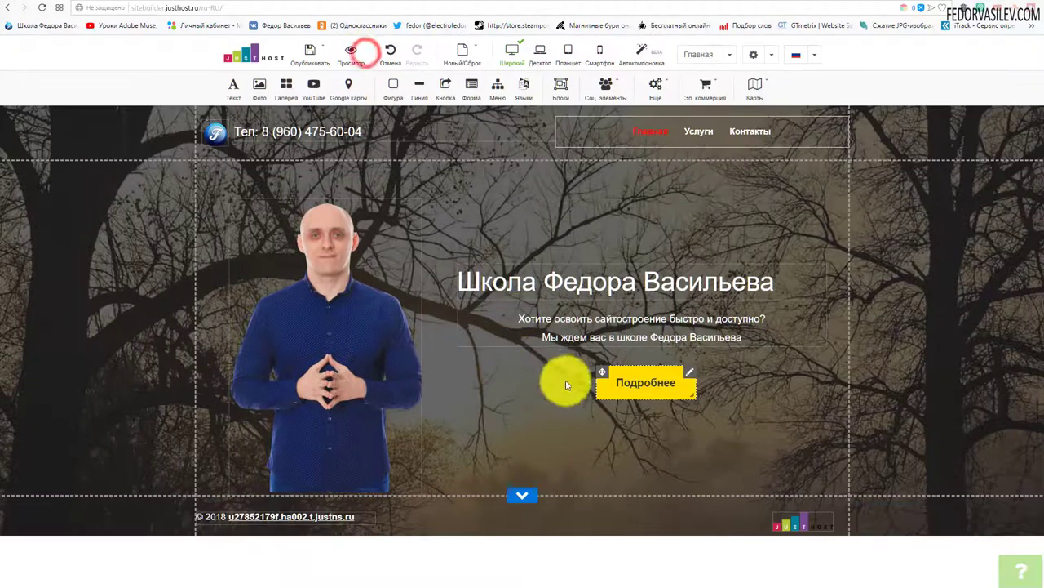
# Make the text of the «Подробнее» button's hover state bold.
pyautogui.rightClick(692, 369)
pyautogui.click(729, 480)
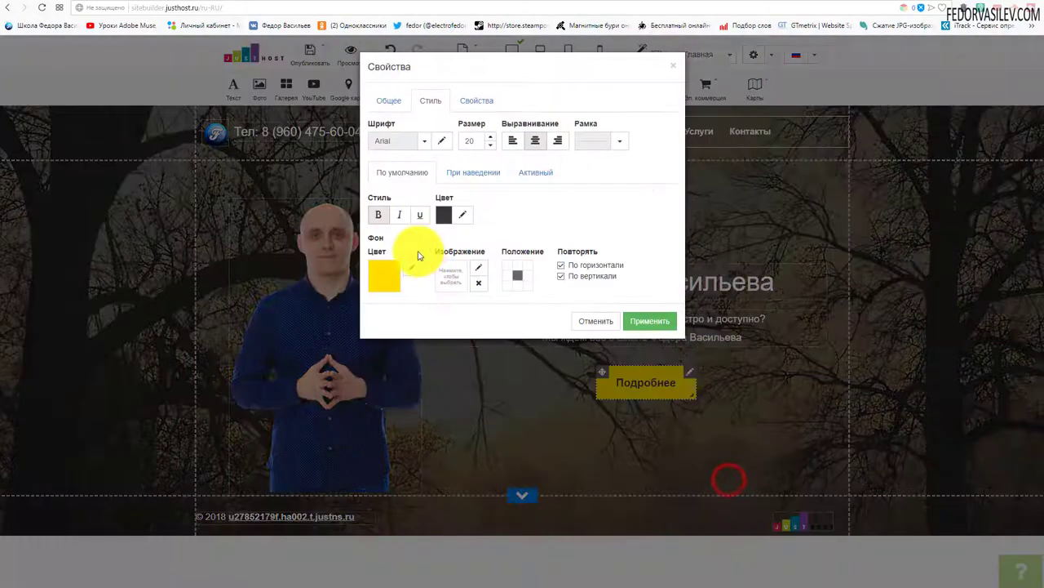
pyautogui.click(470, 171)
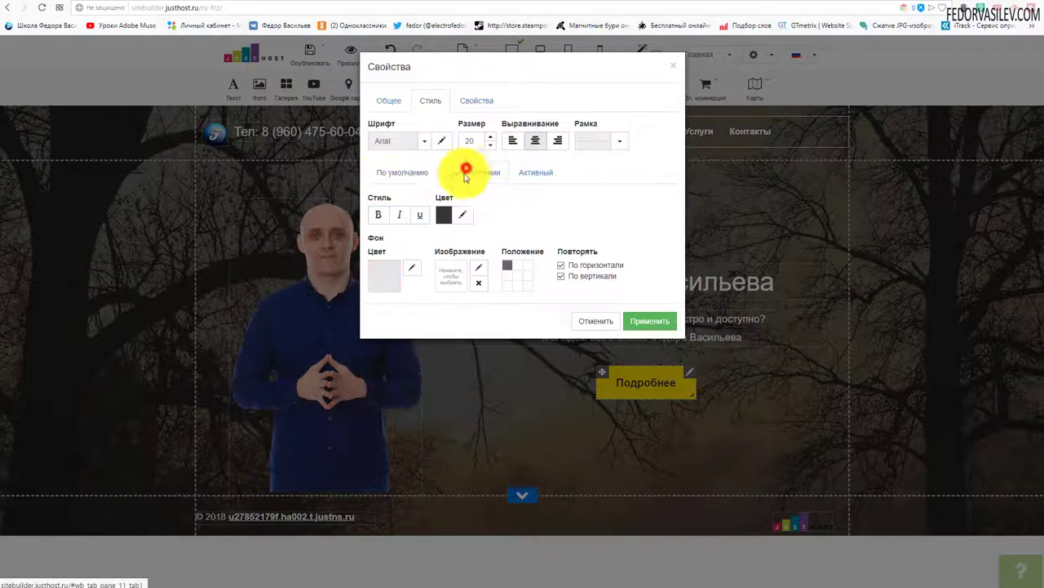
pyautogui.click(379, 217)
# Copy the hex code ffdd00 of the default state's background colour, leaving that colour as it is.
pyautogui.click(408, 276)
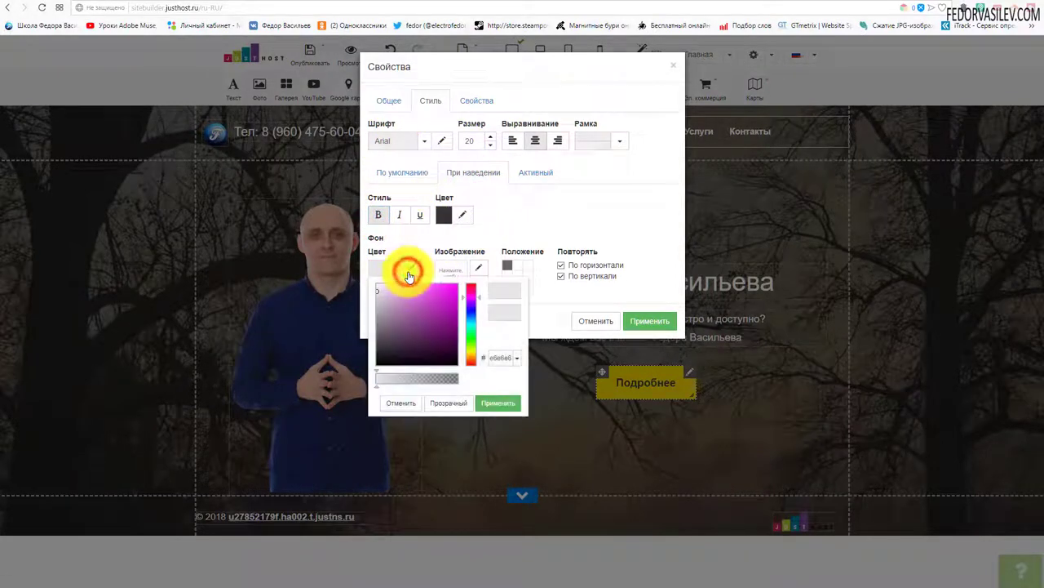
pyautogui.click(390, 183)
pyautogui.click(411, 270)
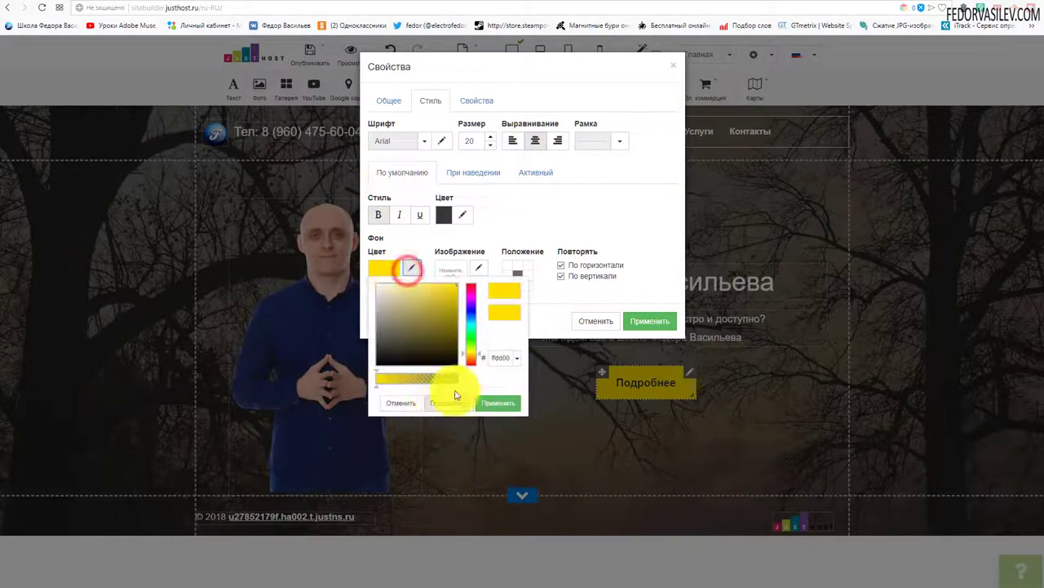
pyautogui.rightClick(499, 358)
pyautogui.click(527, 378)
pyautogui.click(534, 219)
# Paste the copied code as the hover state's background colour and darken it to e0c410.
pyautogui.click(487, 178)
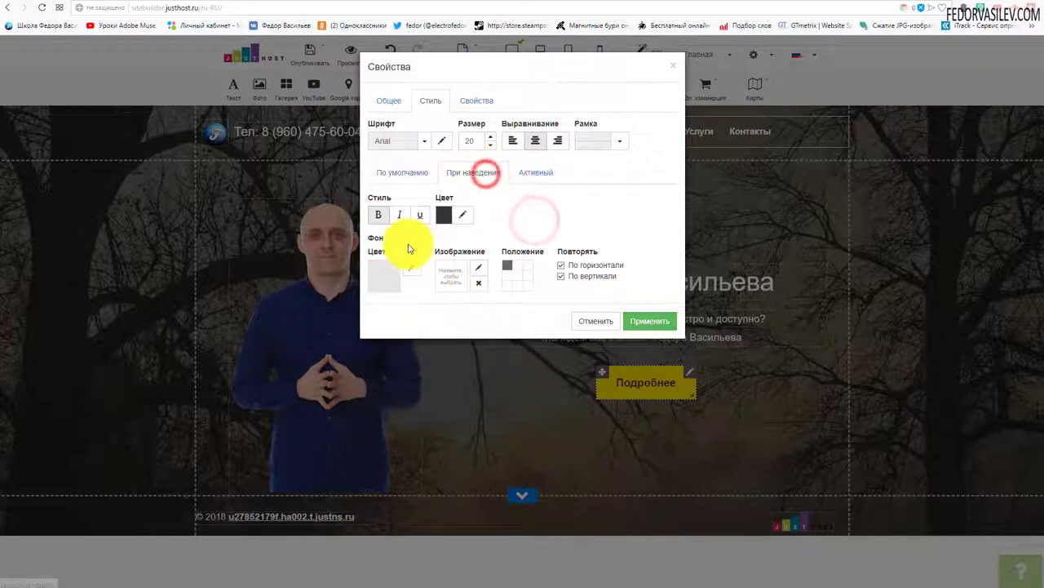
pyautogui.click(398, 271)
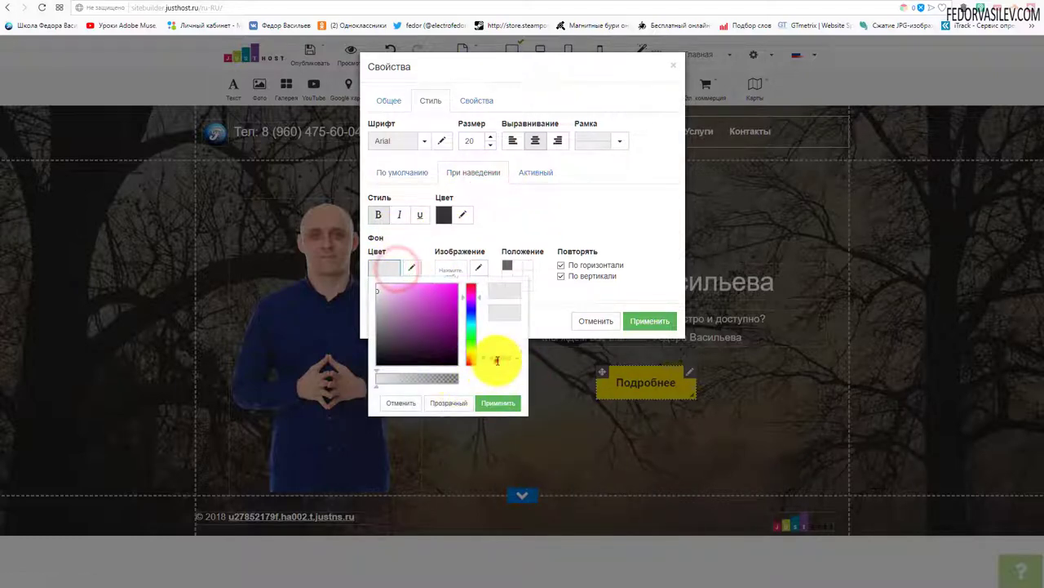
pyautogui.hotkey('ctrl', 'v')
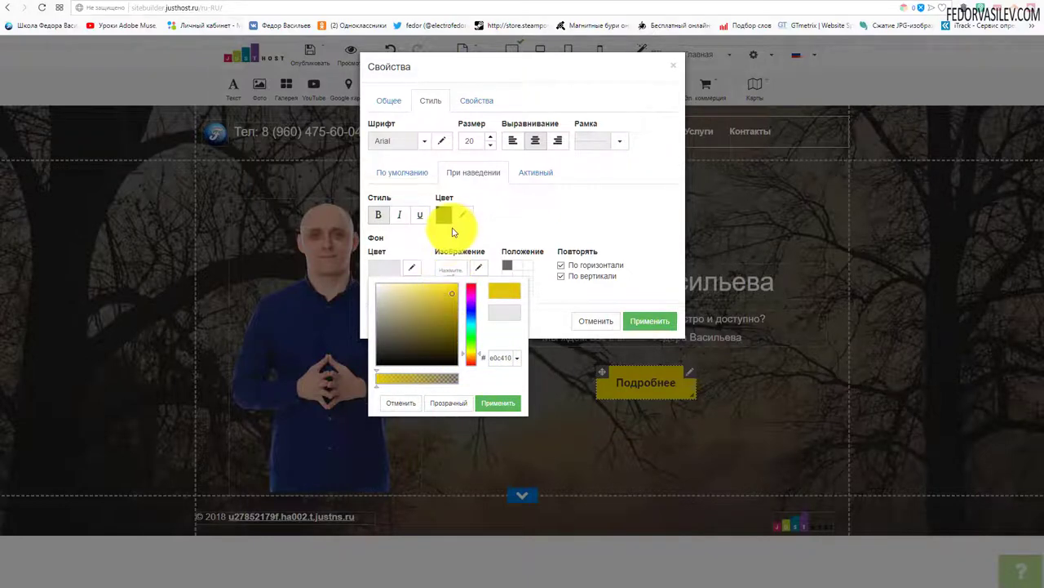
pyautogui.click(498, 403)
# Give the button's active state a bright red background and bold text, and apply the properties.
pyautogui.click(529, 170)
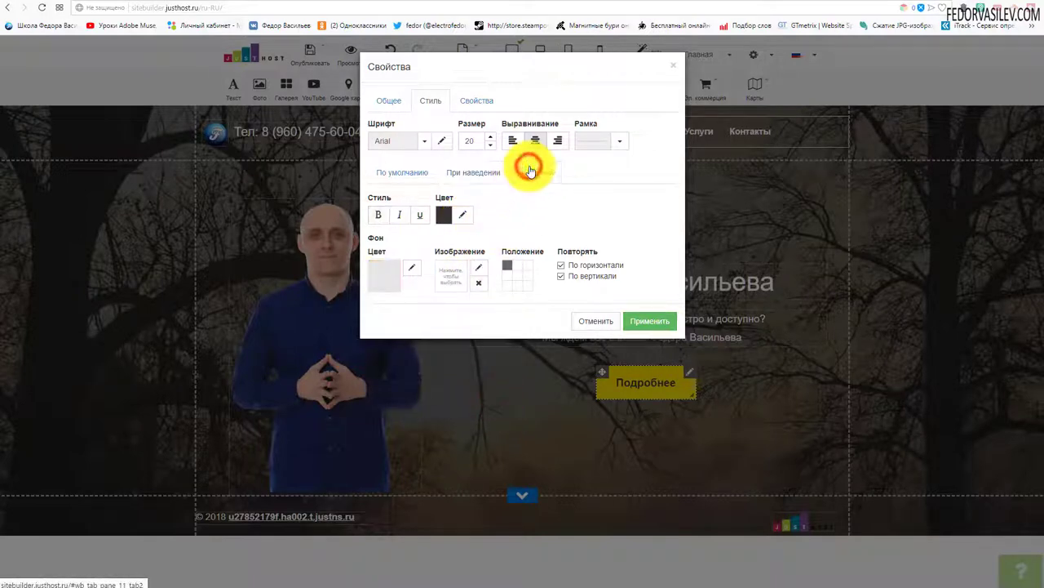
pyautogui.click(384, 271)
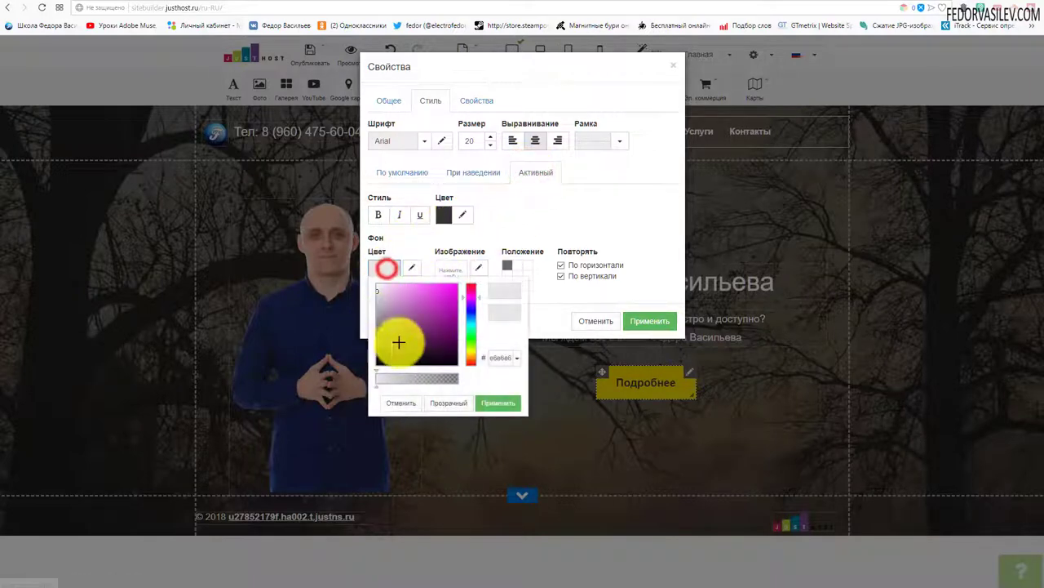
pyautogui.click(457, 288)
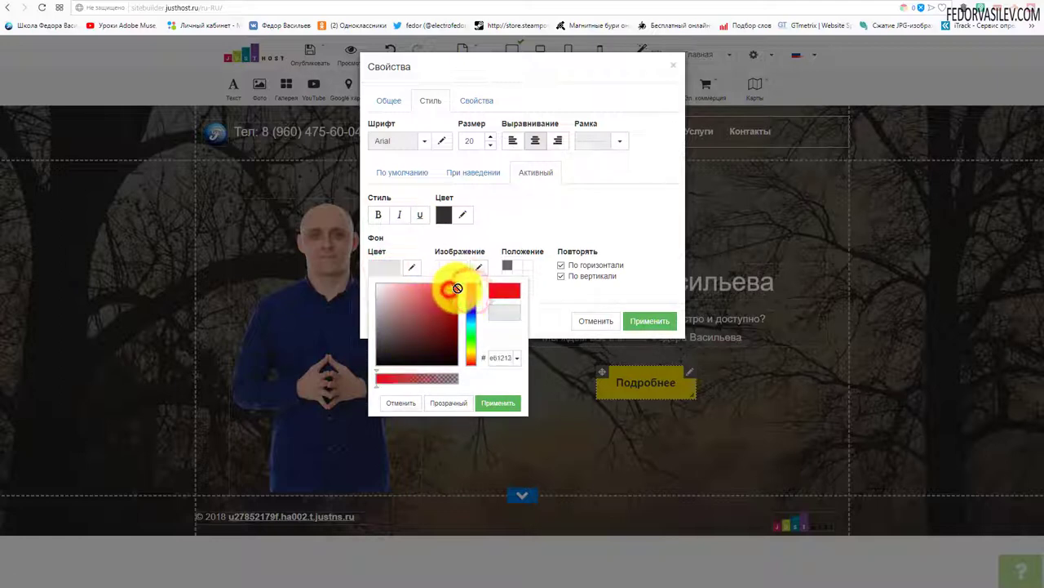
pyautogui.click(456, 287)
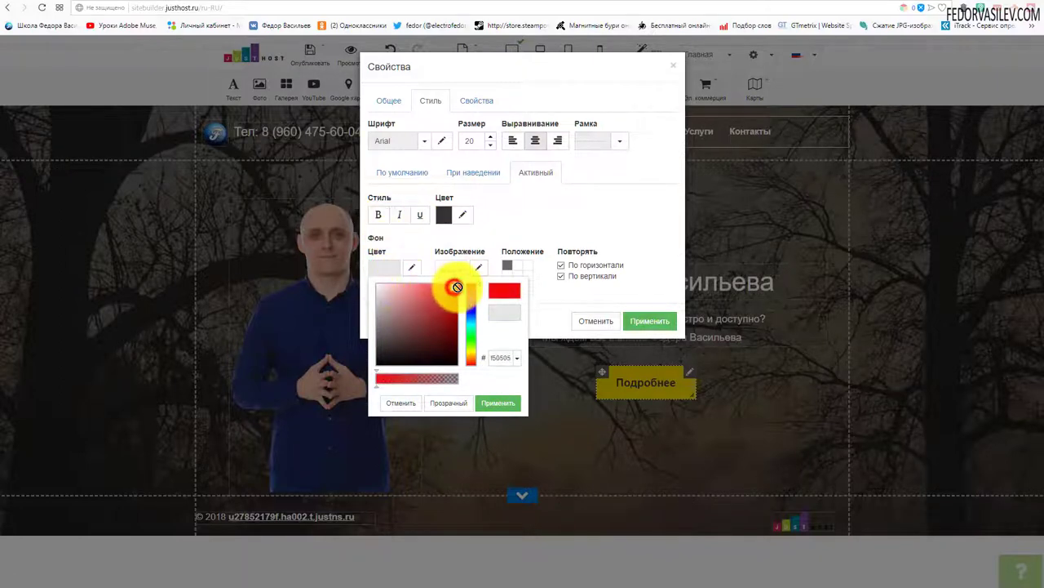
pyautogui.click(498, 403)
pyautogui.click(376, 214)
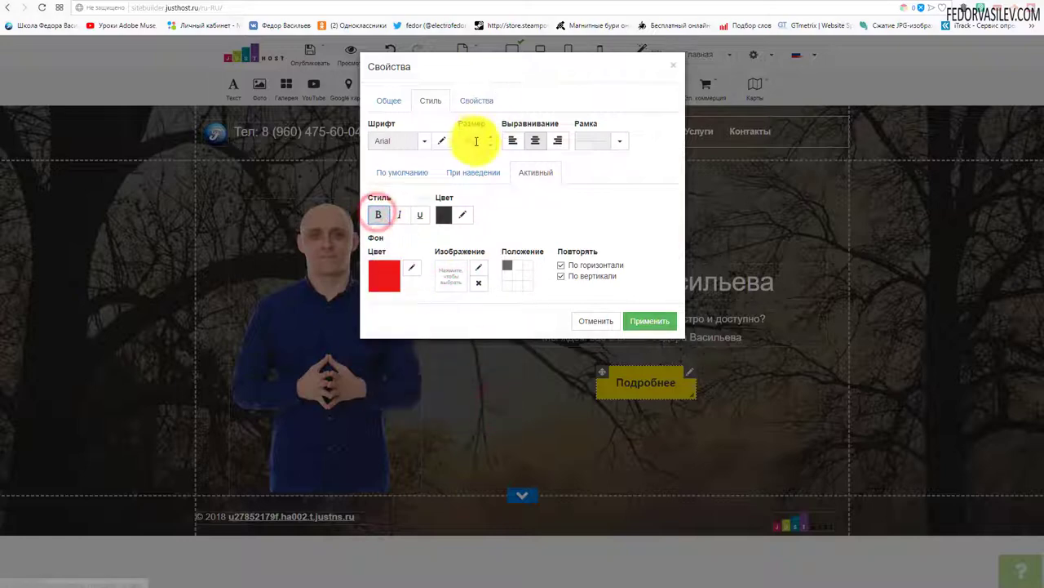
pyautogui.click(640, 321)
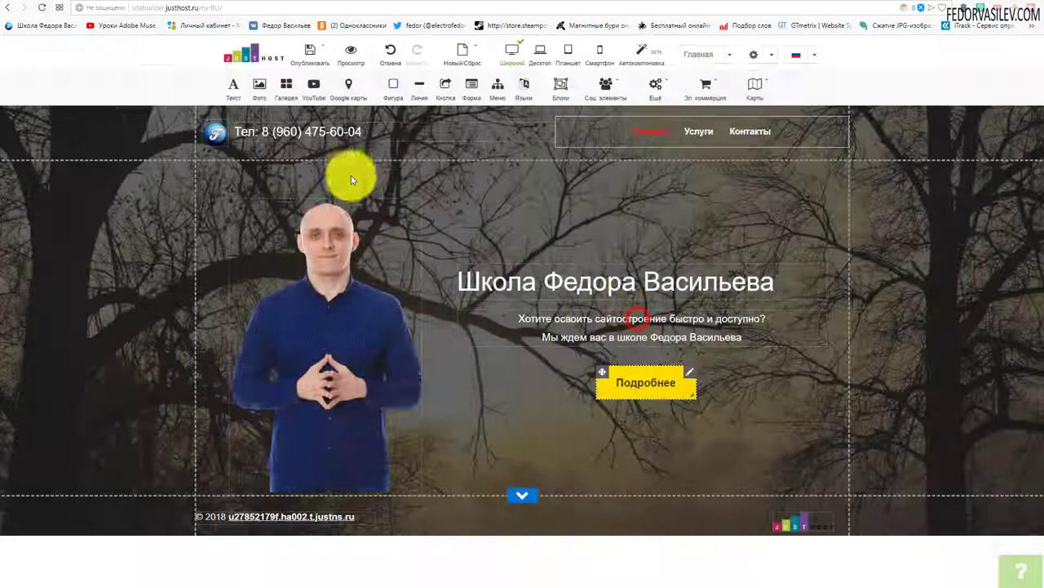
# Preview the page at the U Wide (1920) screen width.
pyautogui.click(356, 56)
pyautogui.click(470, 54)
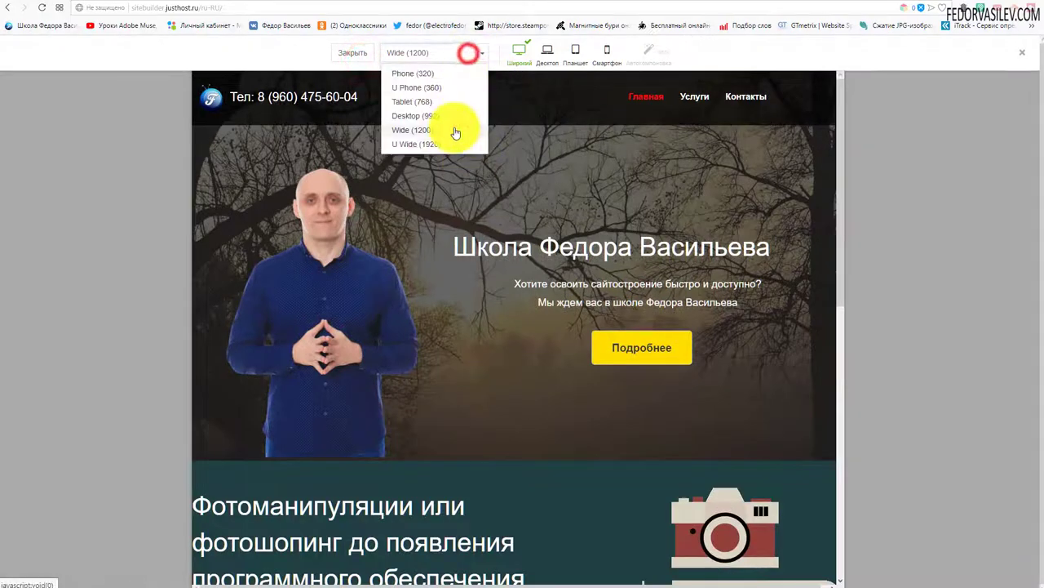
pyautogui.click(451, 134)
pyautogui.click(443, 51)
pyautogui.click(406, 148)
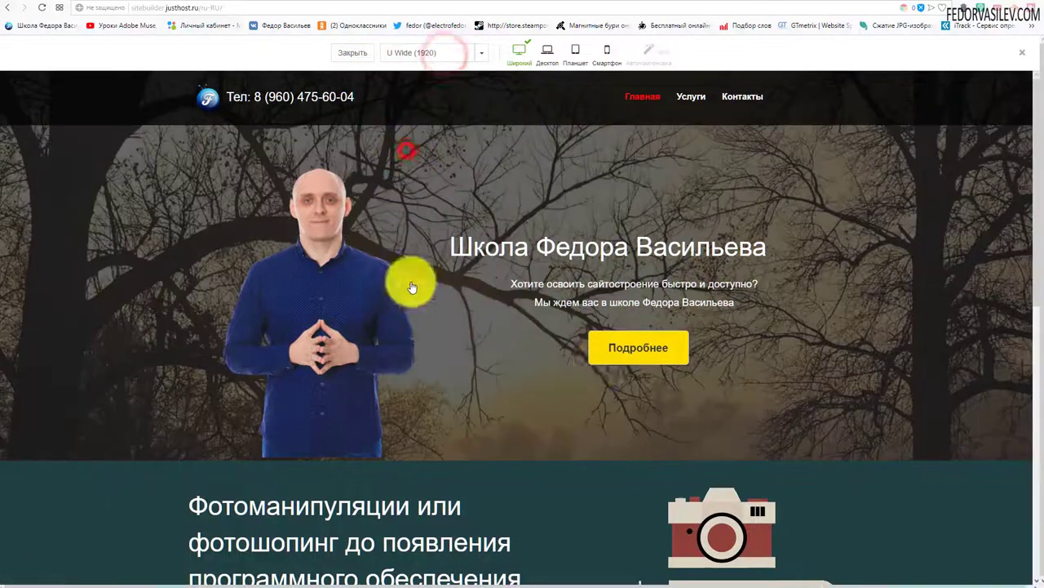
# Test the «Подробнее» button's active state and link in the preview, and return to the button's style properties in the editor.
pyautogui.click(608, 355)
pyautogui.scroll(15, 571, 313)
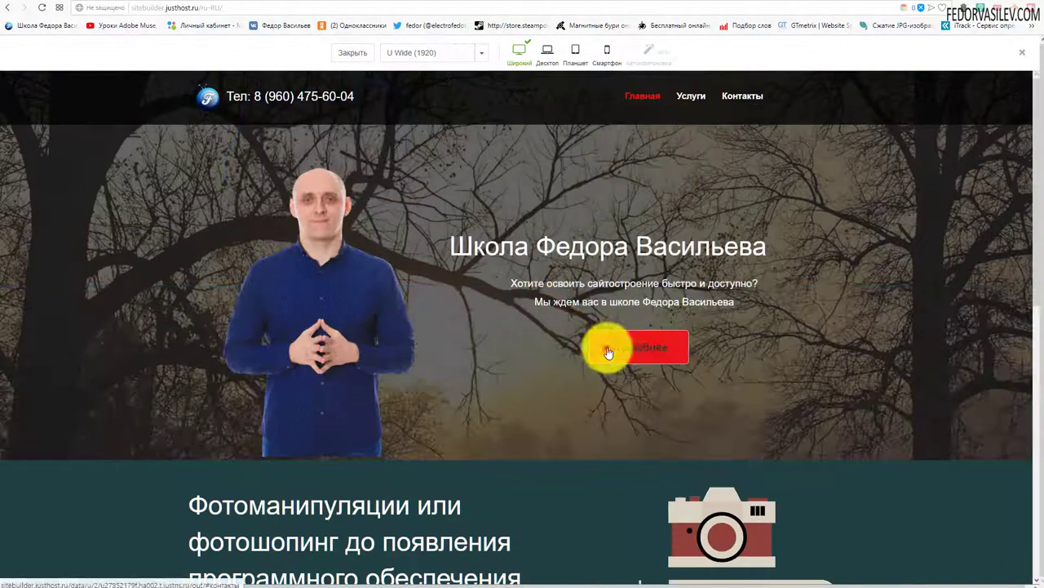
pyautogui.click(604, 286)
pyautogui.scroll(15, 596, 325)
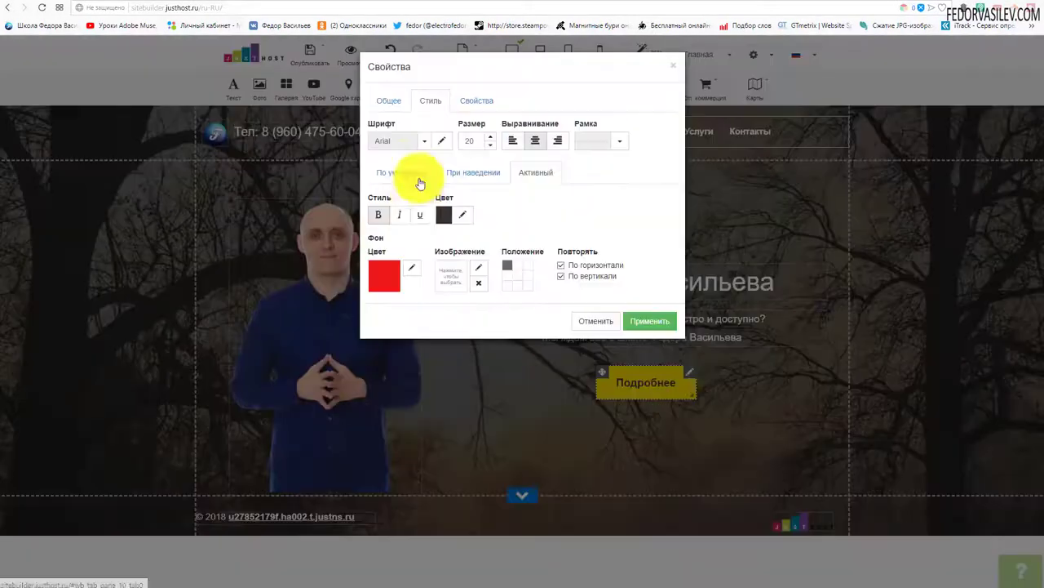
# Set the border weight of the «Подробнее» button's default state to 0 px.
pyautogui.click(402, 172)
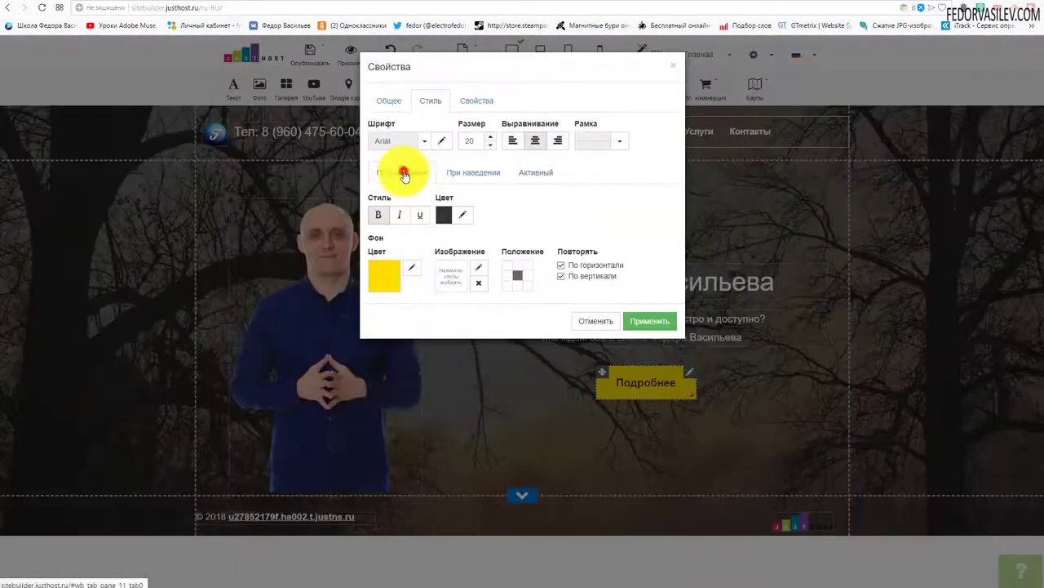
pyautogui.click(619, 141)
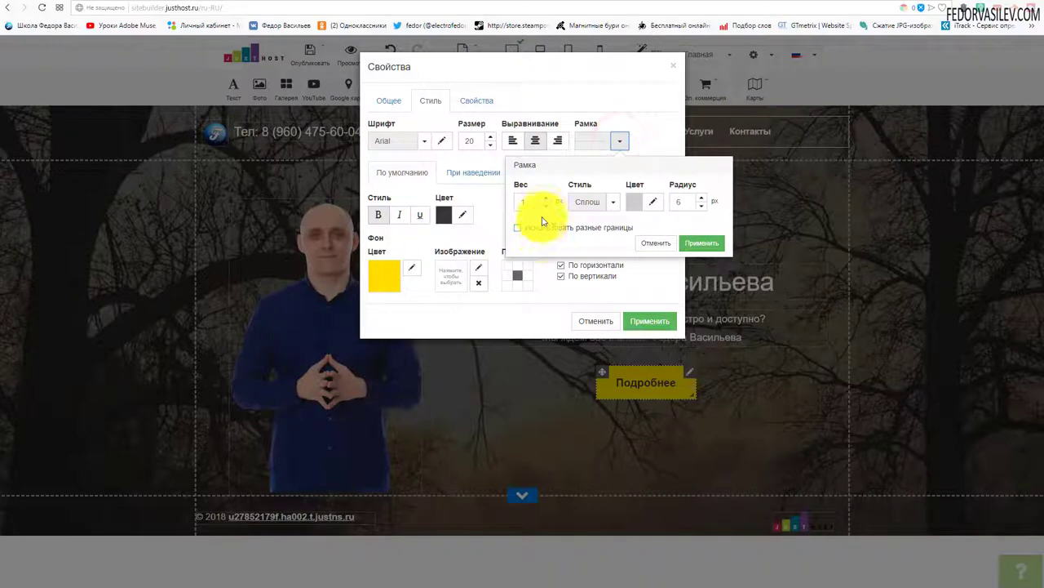
pyautogui.click(693, 243)
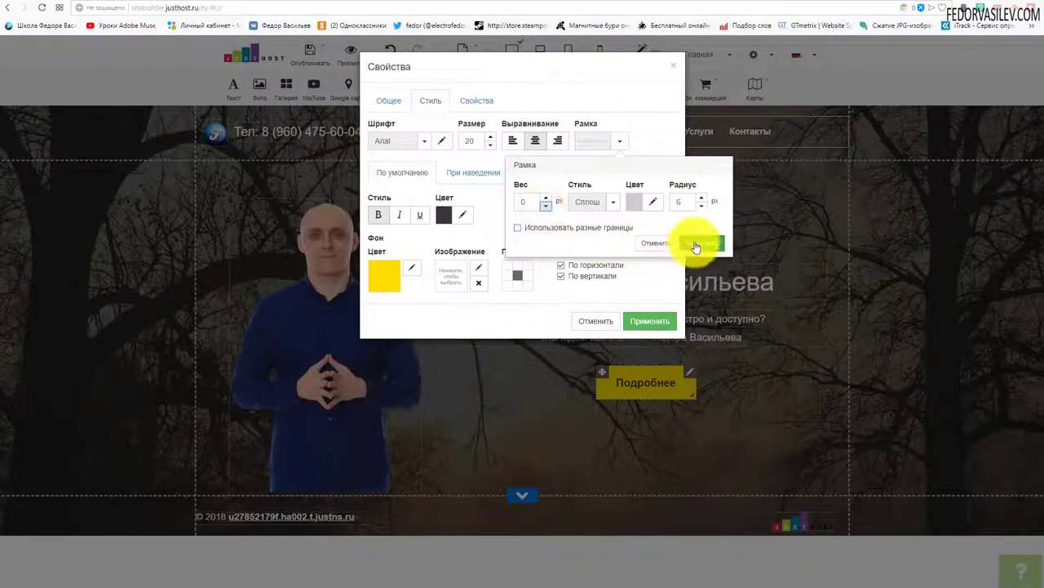
# Set the border weight of the button's hover and active states to 0 px and apply the properties.
pyautogui.click(466, 174)
pyautogui.click(620, 141)
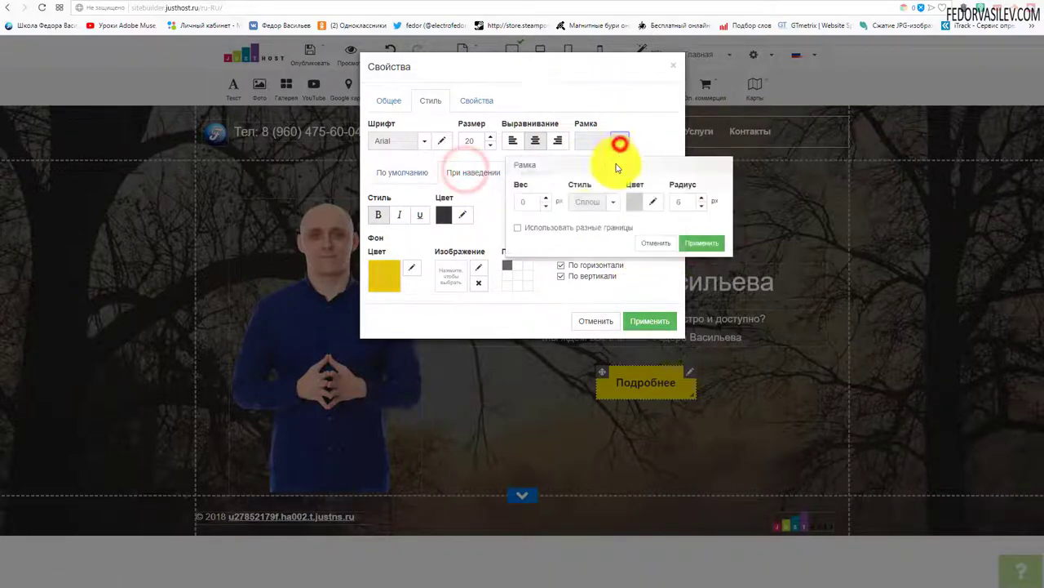
pyautogui.click(700, 242)
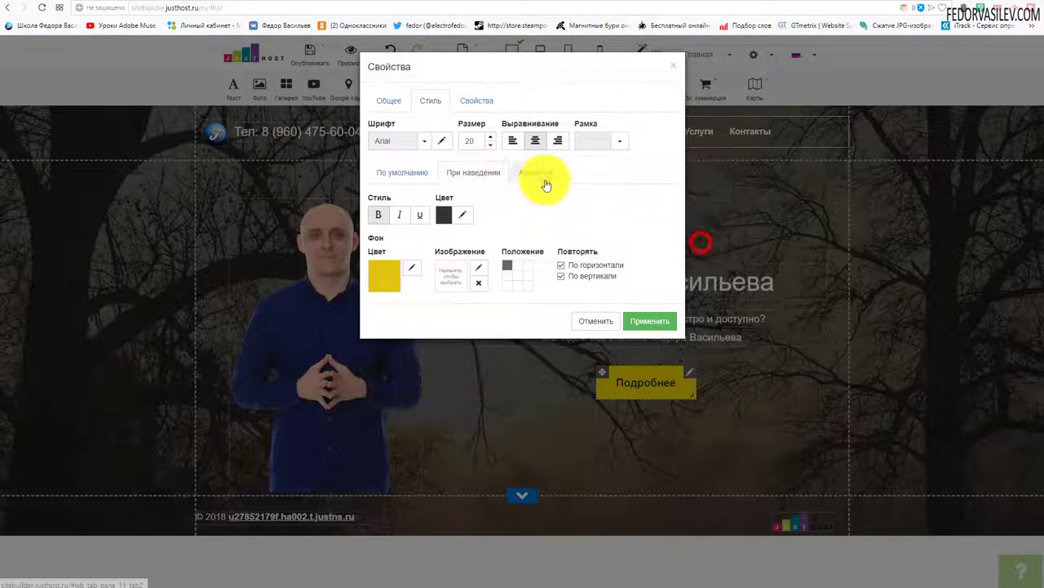
pyautogui.click(619, 141)
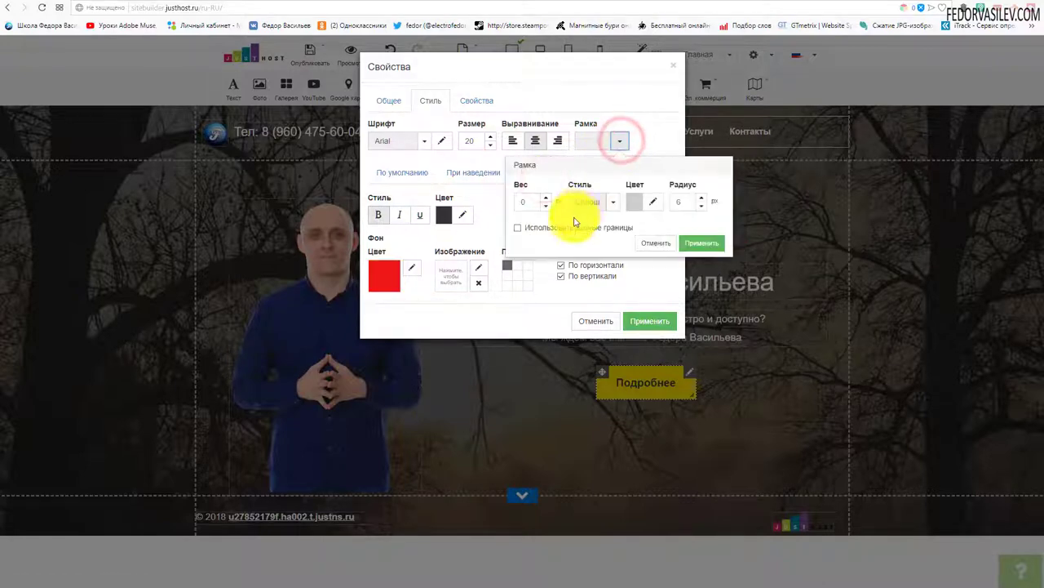
pyautogui.click(699, 245)
pyautogui.click(650, 321)
# Preview the page again and open the choice of preview screen widths.
pyautogui.click(355, 62)
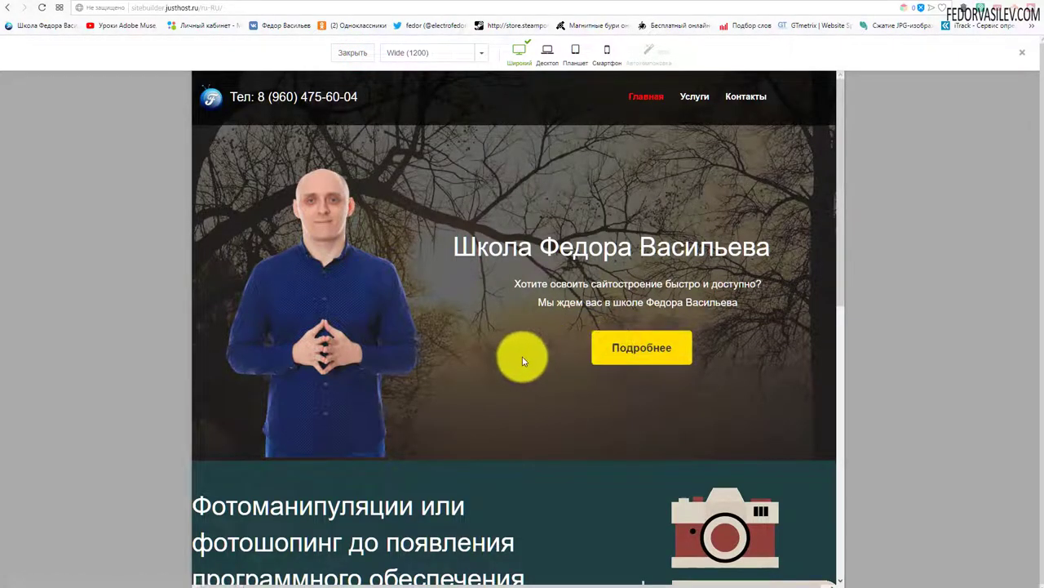
pyautogui.click(401, 52)
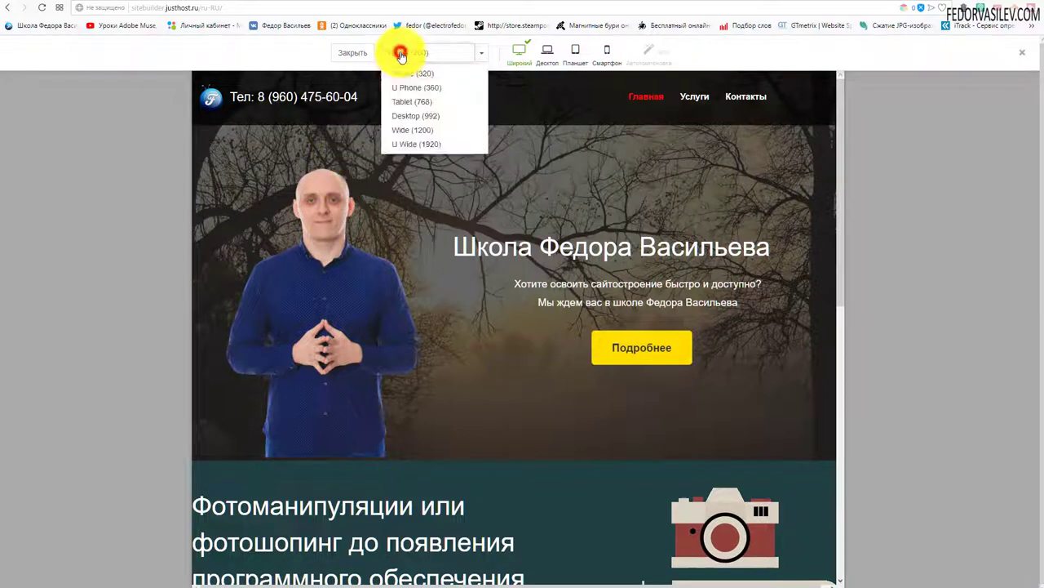